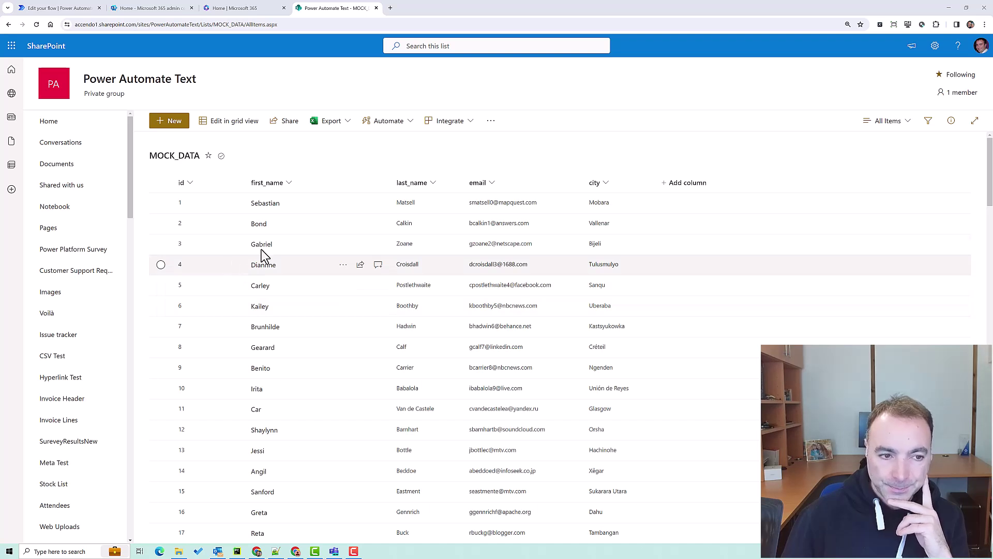
Step: Expand the Send an HTTP request card in the flow editor and start a manual test run
click(66, 12)
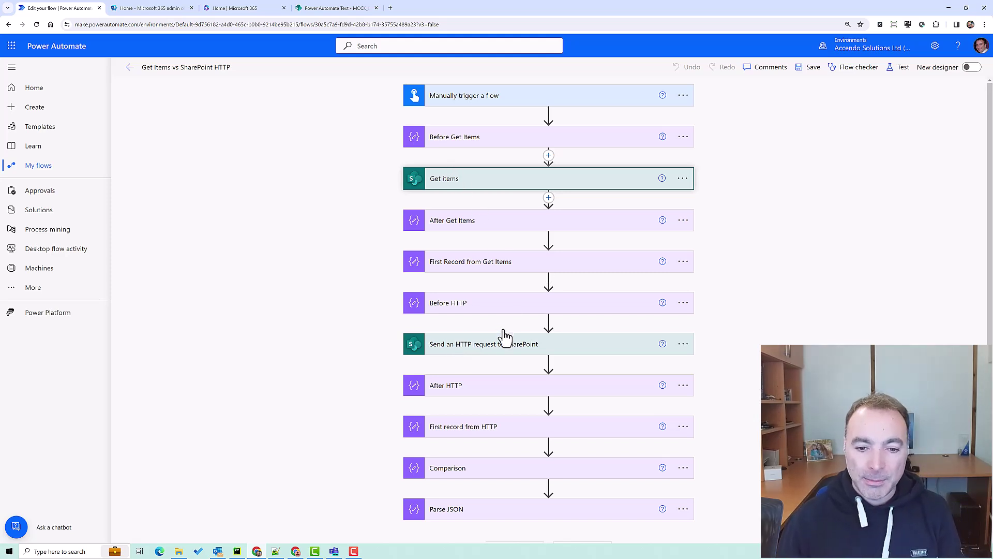
click(492, 454)
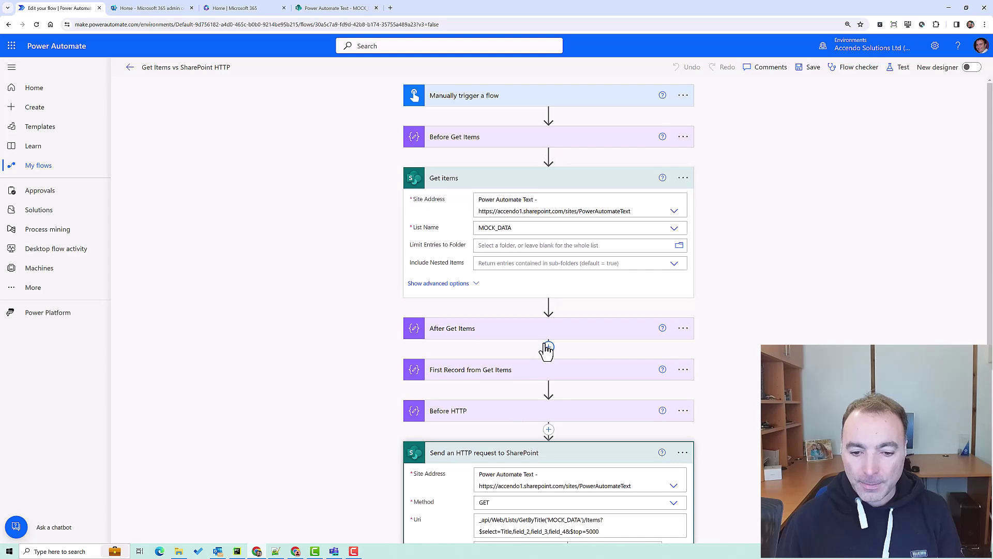
scroll(541, 340, down, 3)
scroll(540, 343, up, 3)
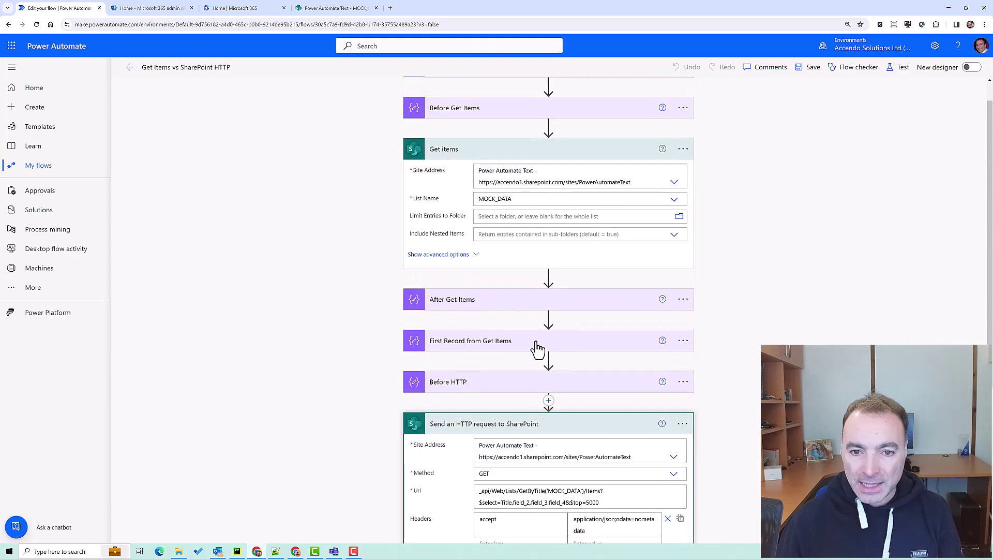
scroll(605, 275, down, 1)
scroll(617, 246, up, 1)
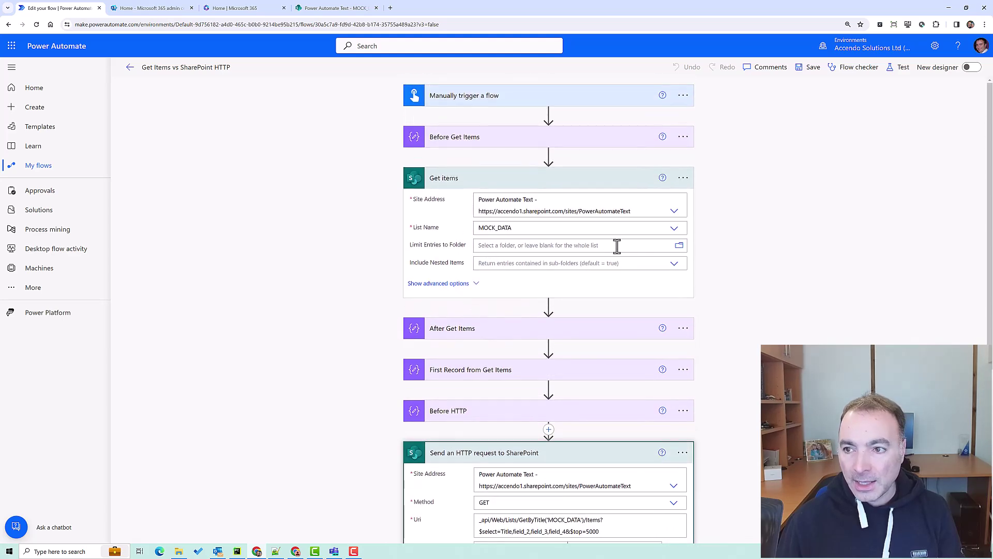
click(898, 68)
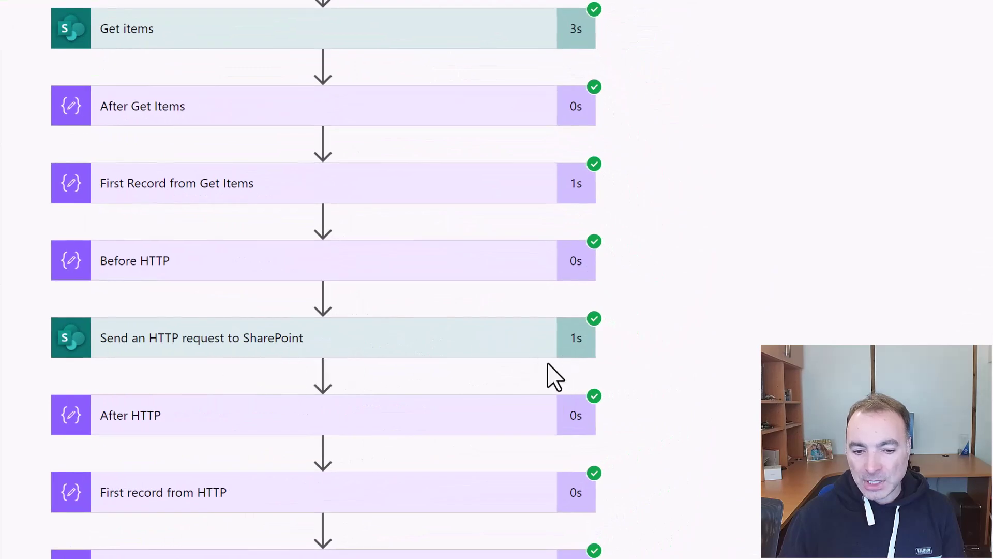
Step: Scroll the successful run's steps down to the First Record from Get Items outputs
scroll(459, 362, down, 1)
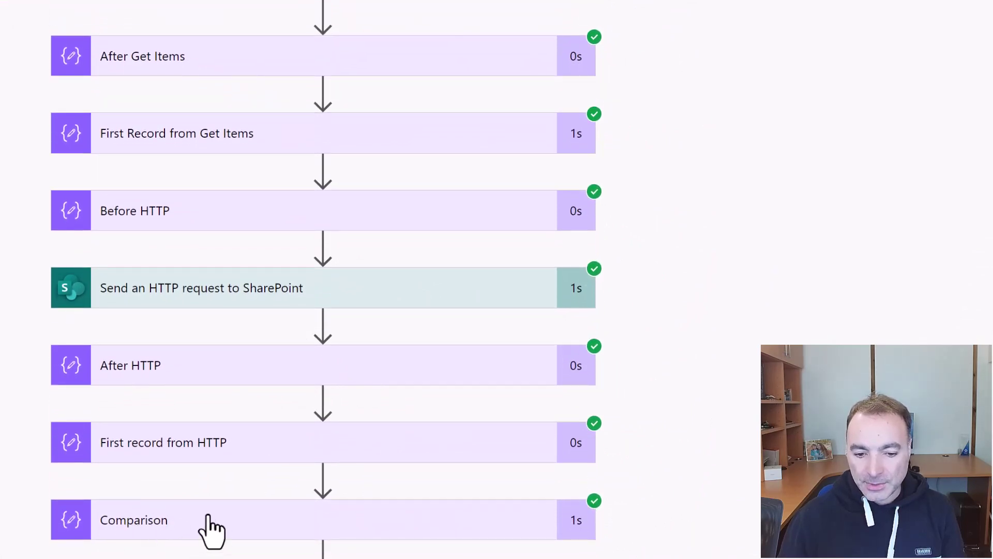
scroll(176, 528, up, 1)
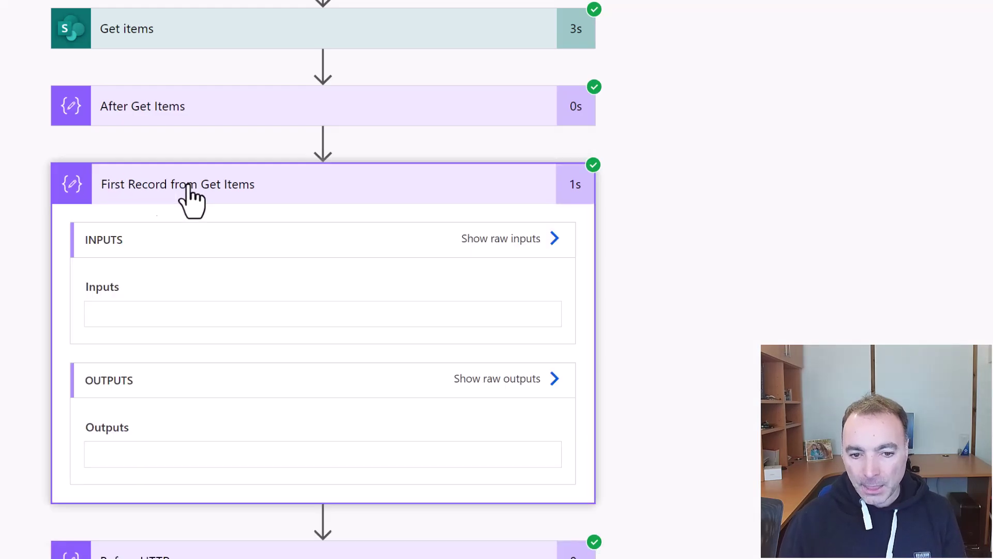
scroll(166, 326, down, 2)
scroll(389, 361, up, 1)
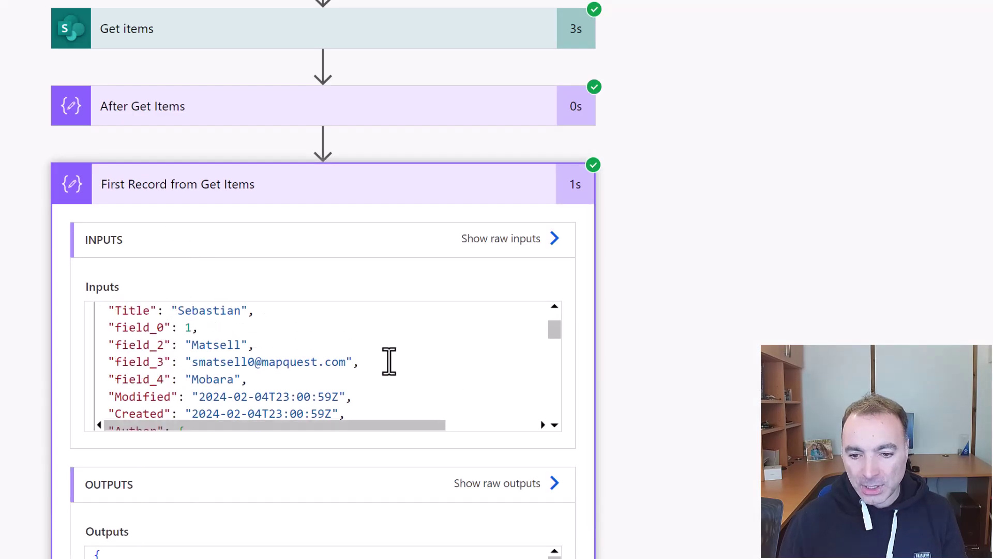
scroll(389, 361, down, 3)
scroll(398, 551, down, 5)
scroll(254, 538, down, 4)
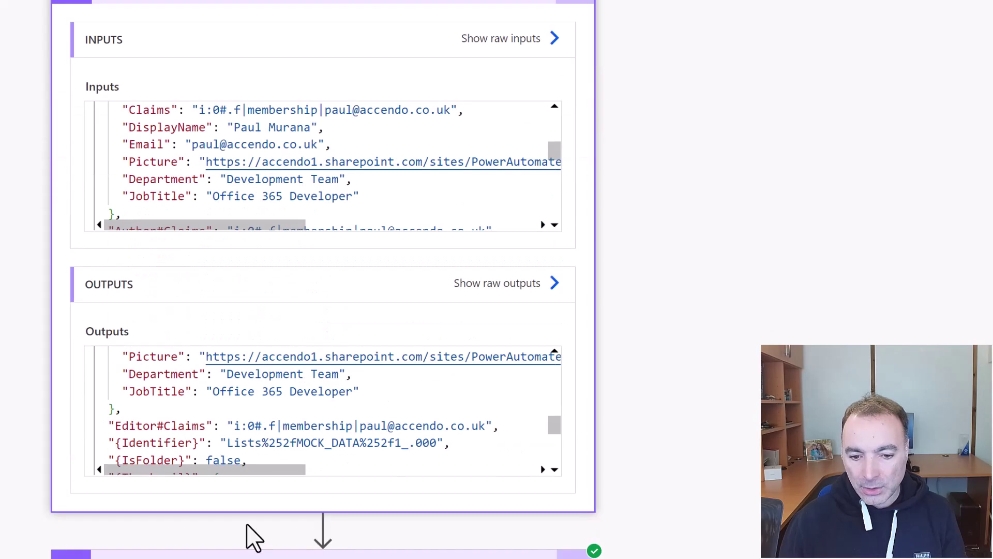
Step: Copy the First Record from Get Items output JSON into the Notepad++ tab new 10
click(282, 438)
key(ctrl+a)
key(ctrl+c)
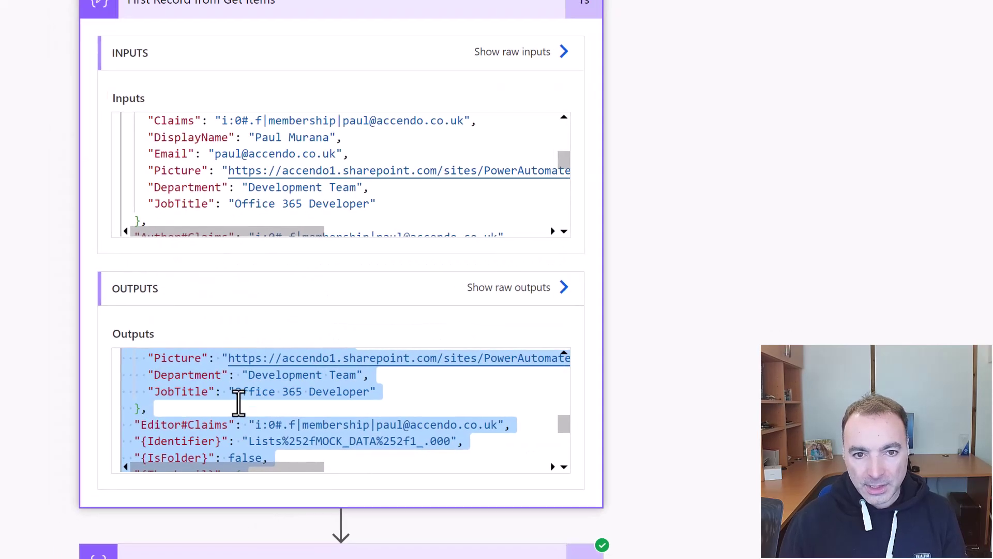
key(alt+Tab)
key(ctrl+v)
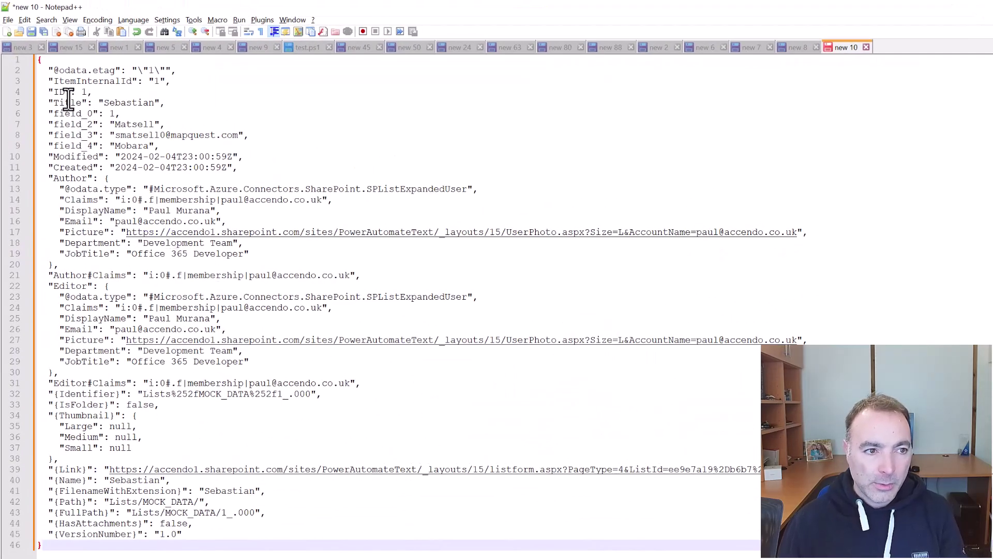
Step: Highlight the field_0–field_4 lines, then the whole pasted Get items record, to point out its metadata
mouse_move(167, 147)
mouse_down()
mouse_move(80, 135)
mouse_move(32, 104)
mouse_move(228, 136)
mouse_move(160, 147)
mouse_up()
click(180, 147)
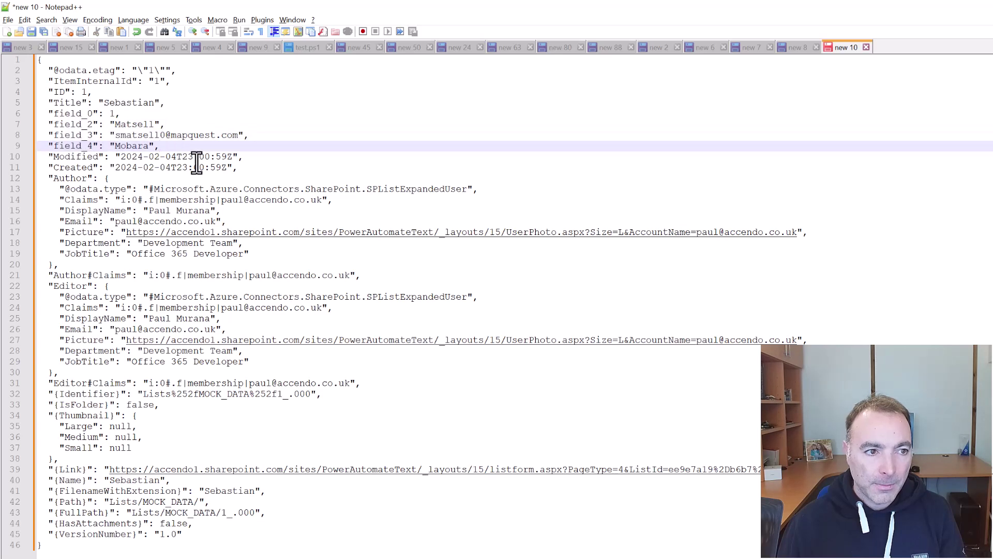
drag(171, 147, 4, 106)
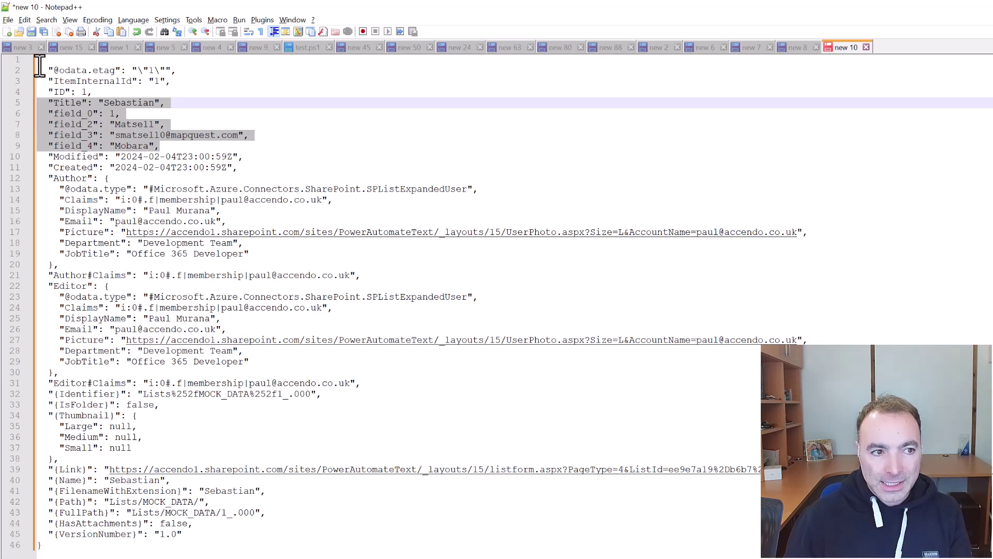
drag(40, 60, 28, 100)
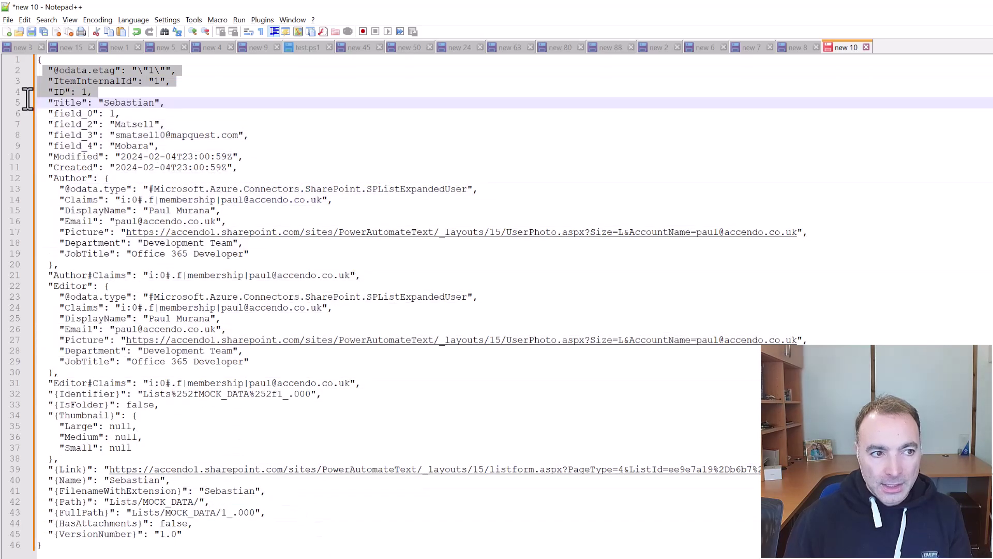
key(alt+Tab)
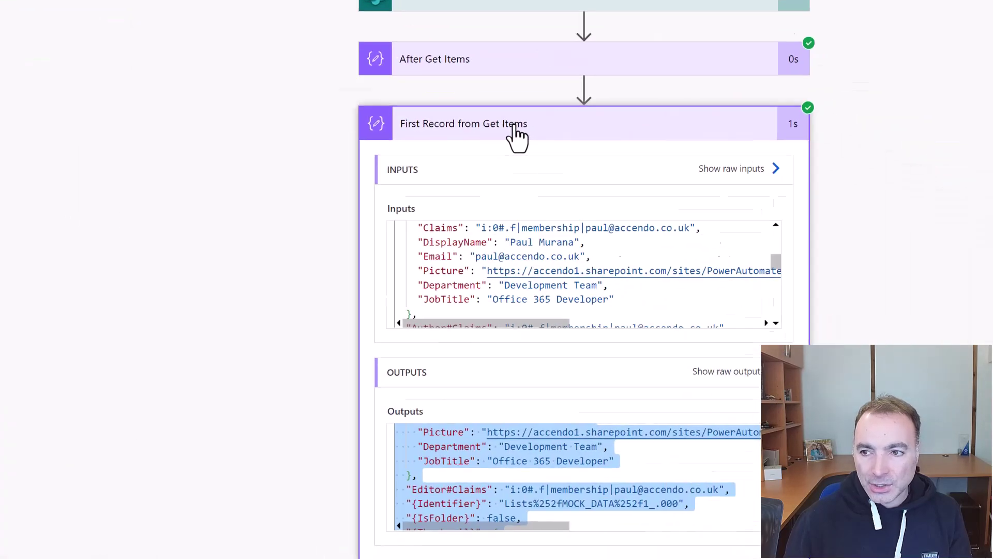
Step: Expand First record from HTTP and select its input JSON
scroll(483, 177, up, 1)
scroll(466, 189, down, 2)
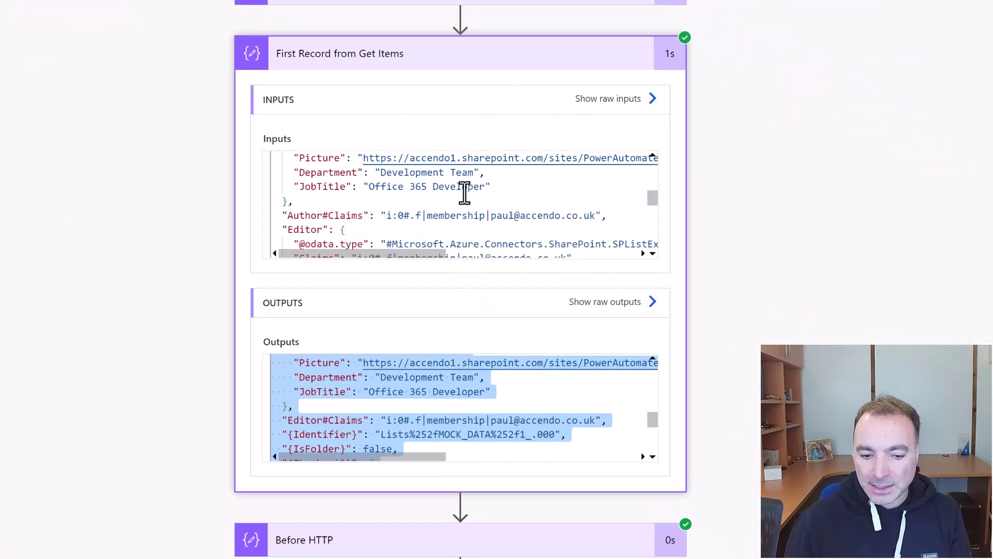
scroll(465, 188, up, 2)
scroll(816, 337, down, 3)
scroll(536, 424, down, 2)
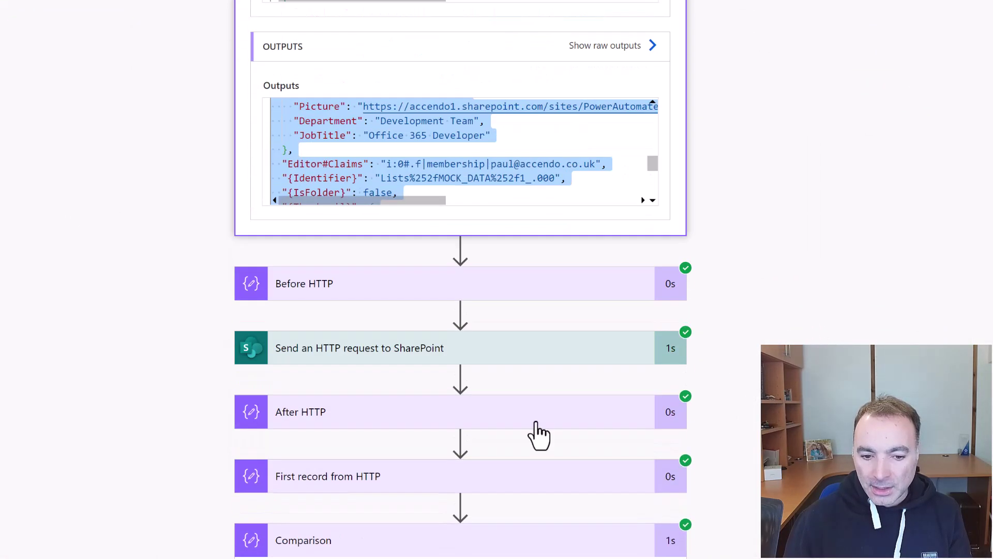
click(401, 486)
scroll(442, 501, down, 3)
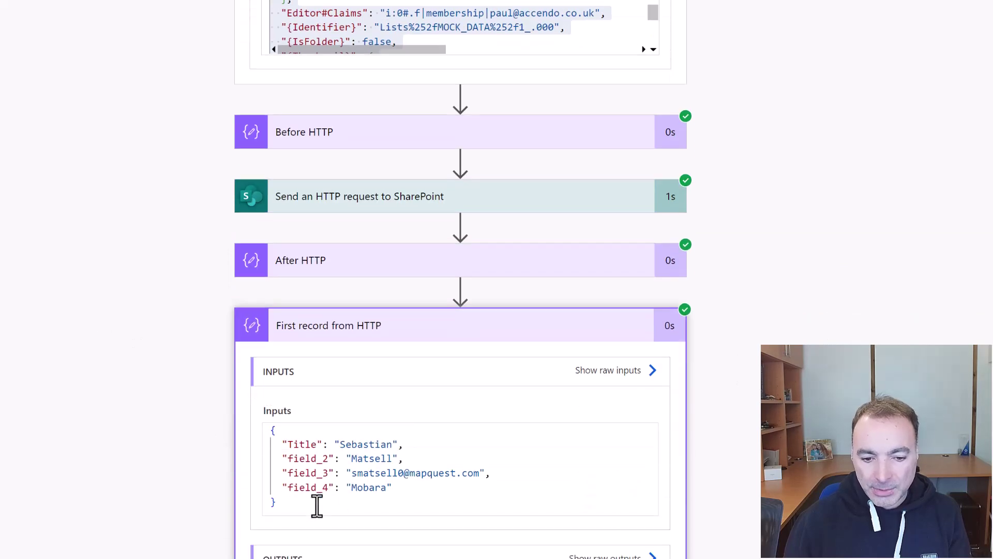
drag(316, 506, 222, 404)
Step: Paste the four-field HTTP record below the Get items record in Notepad++ and highlight it
key(alt+Tab)
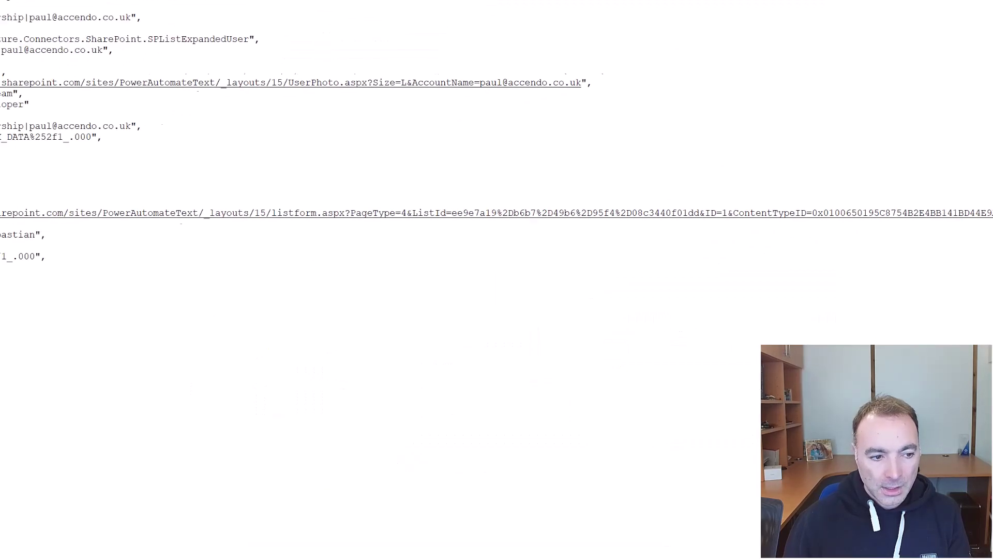
key(ctrl+v)
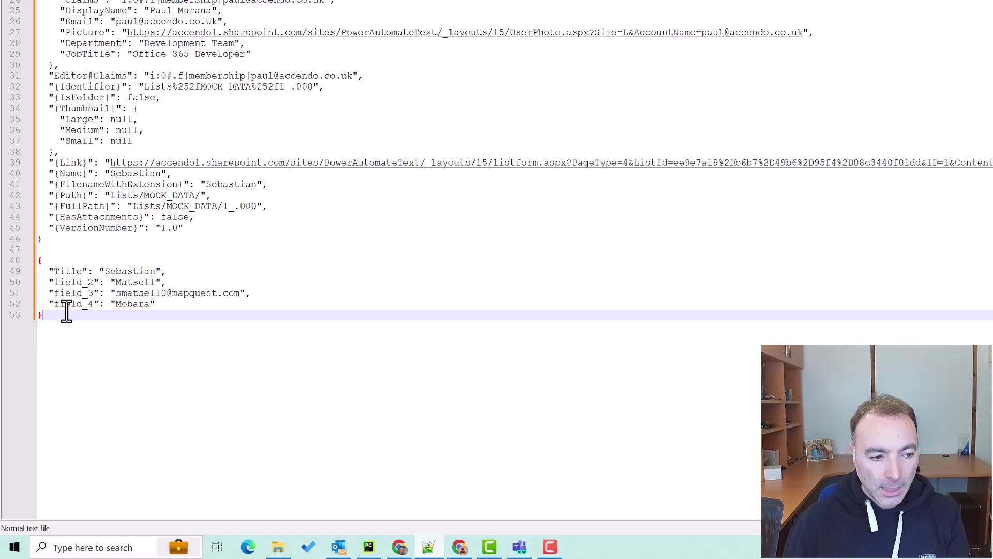
drag(66, 313, 28, 264)
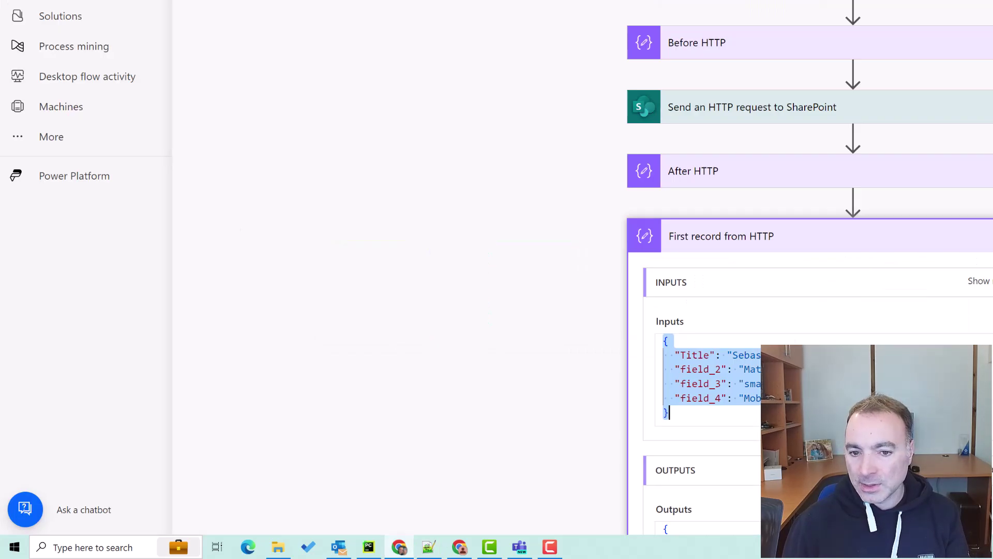
scroll(810, 267, down, 7)
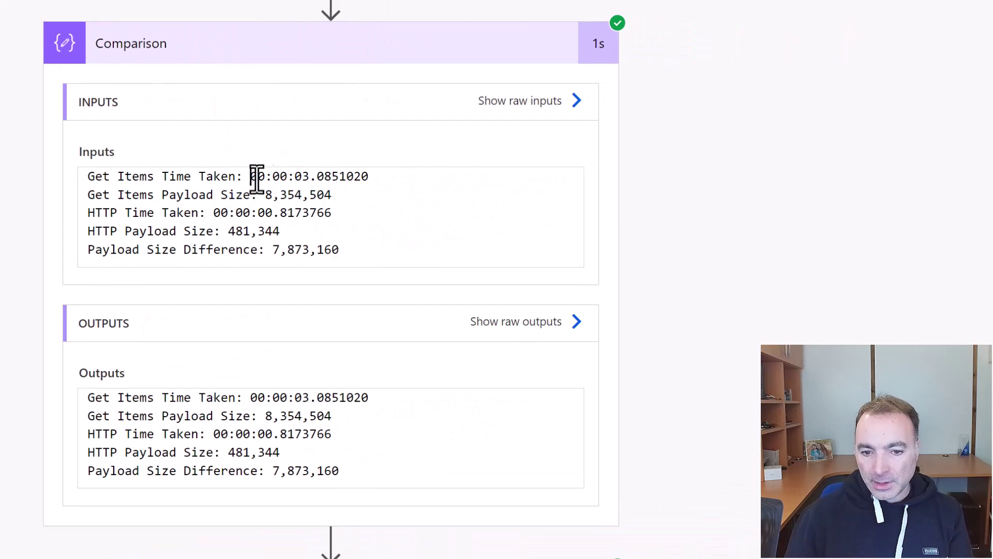
Step: Highlight the Comparison values: Get Items 3.09 s and 8,354,504 versus HTTP 0.82 s and 481,344
drag(252, 177, 375, 178)
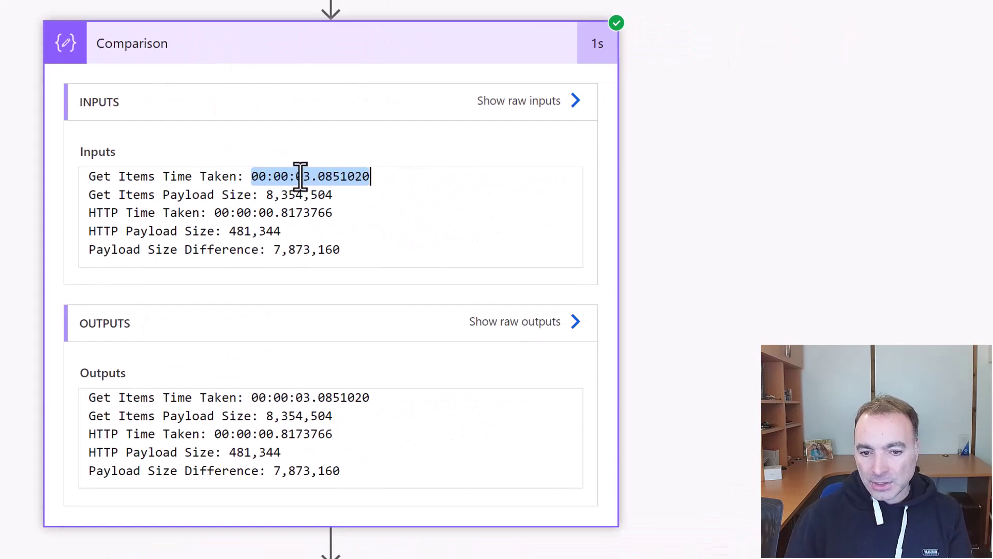
drag(300, 176, 382, 177)
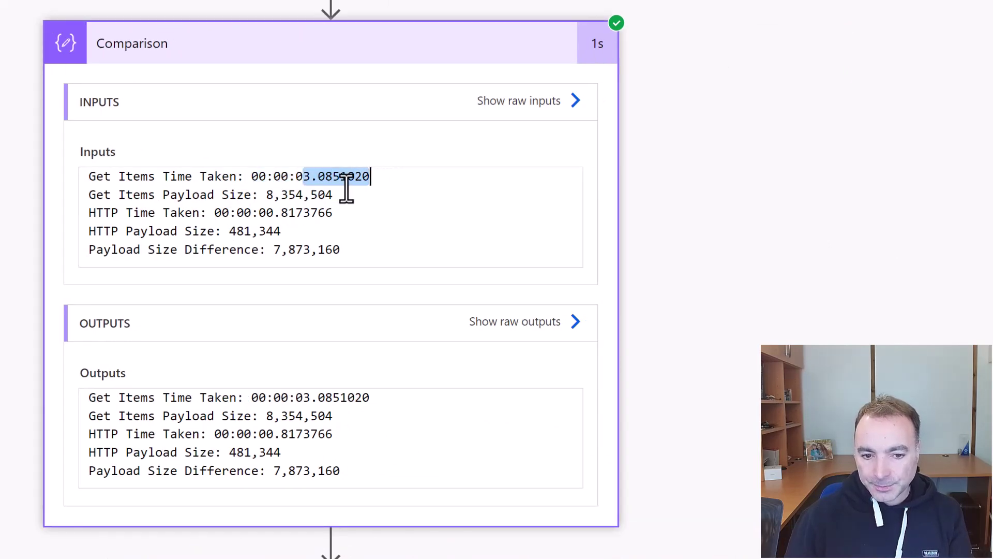
drag(259, 213, 343, 213)
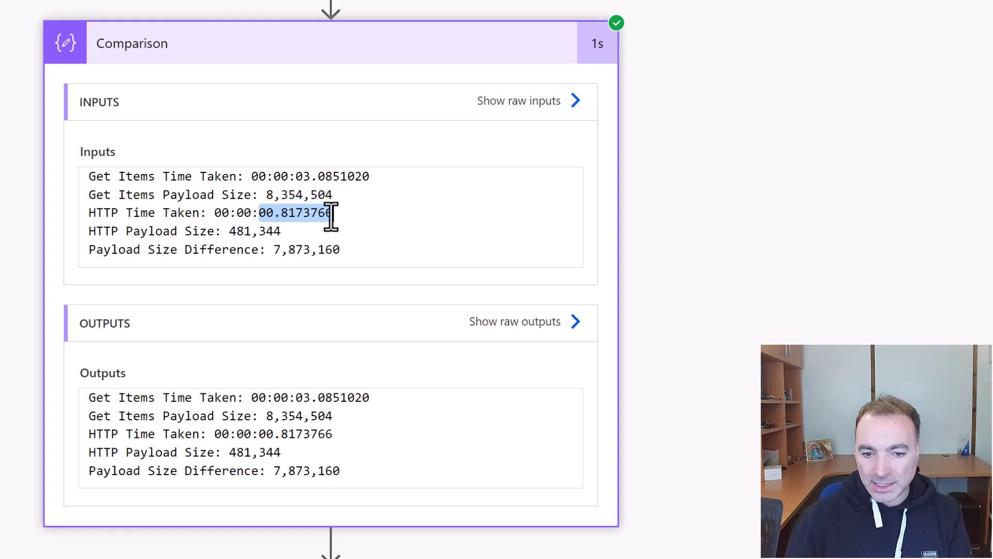
drag(265, 195, 335, 195)
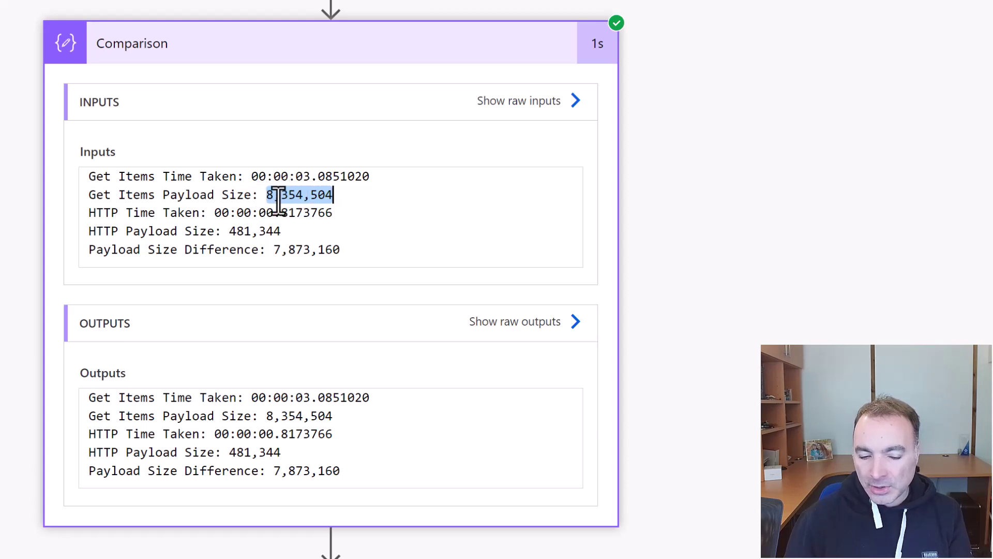
drag(224, 231, 300, 233)
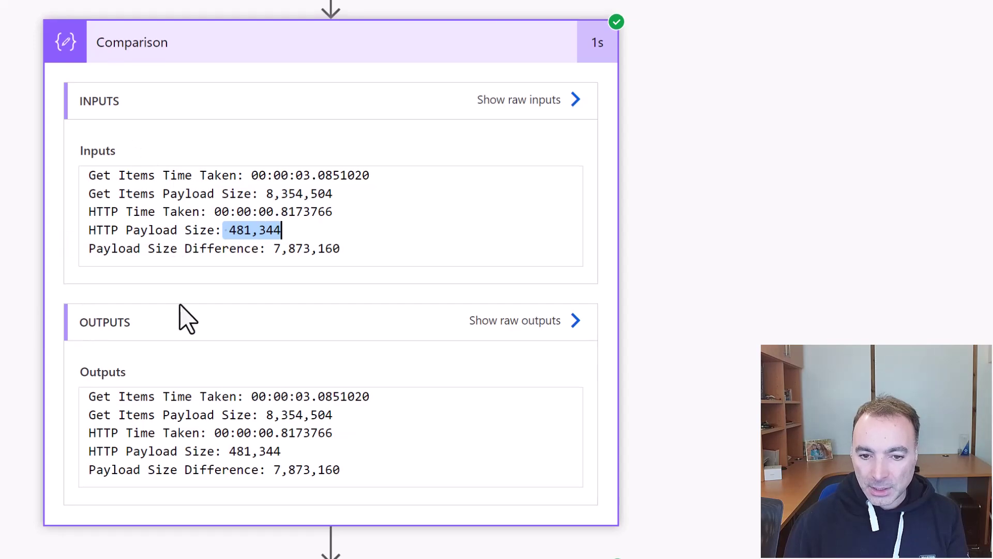
scroll(228, 299, up, 3)
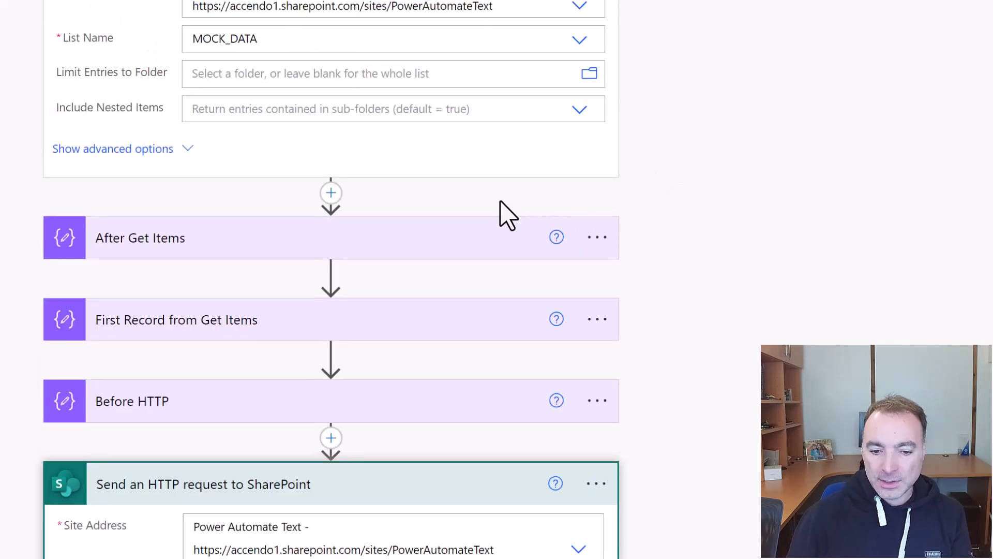
scroll(486, 212, down, 7)
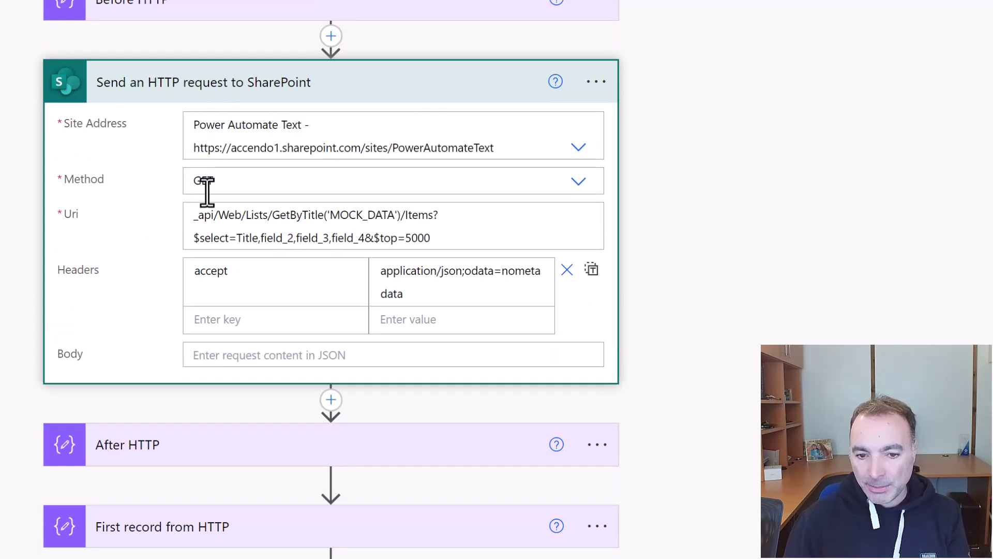
drag(194, 215, 323, 214)
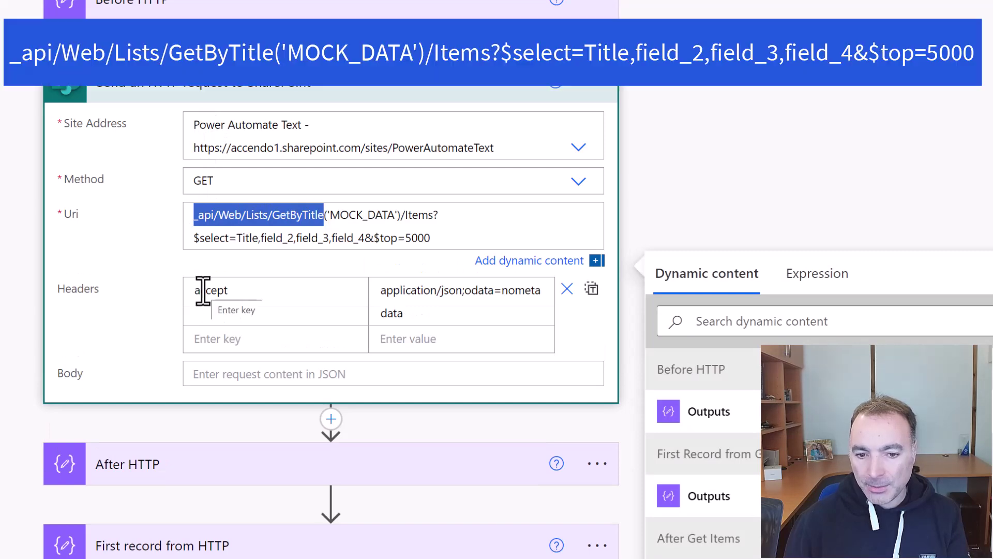
drag(400, 251, 489, 253)
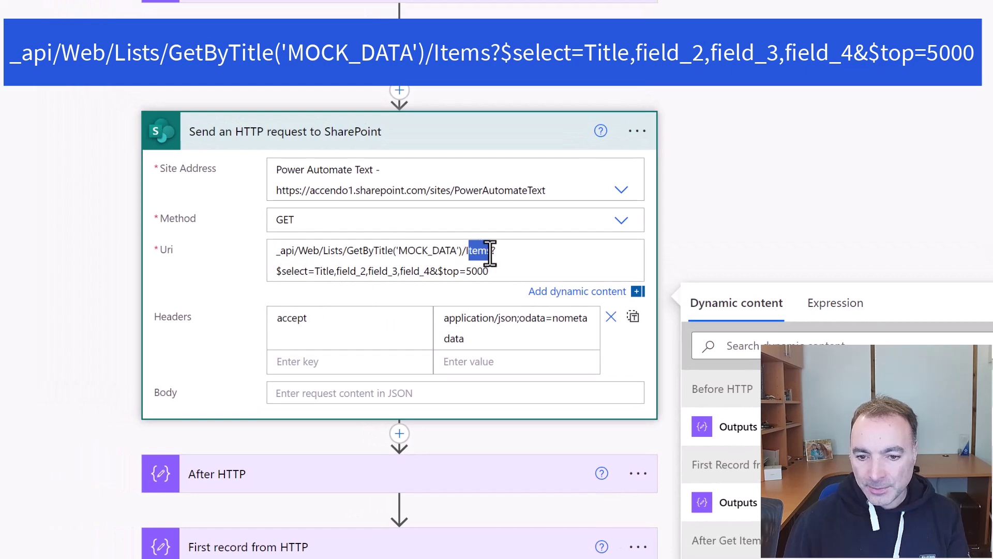
drag(277, 271, 502, 275)
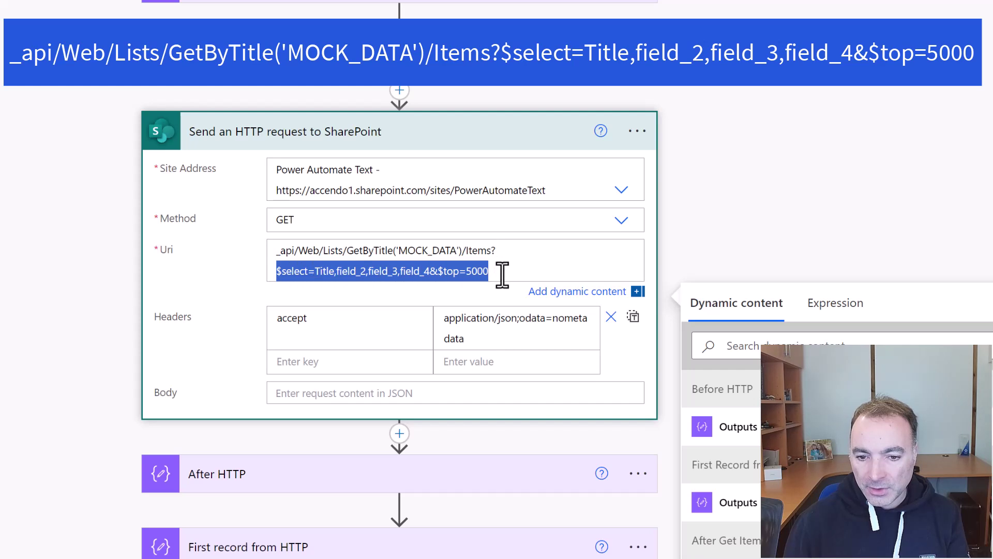
click(282, 271)
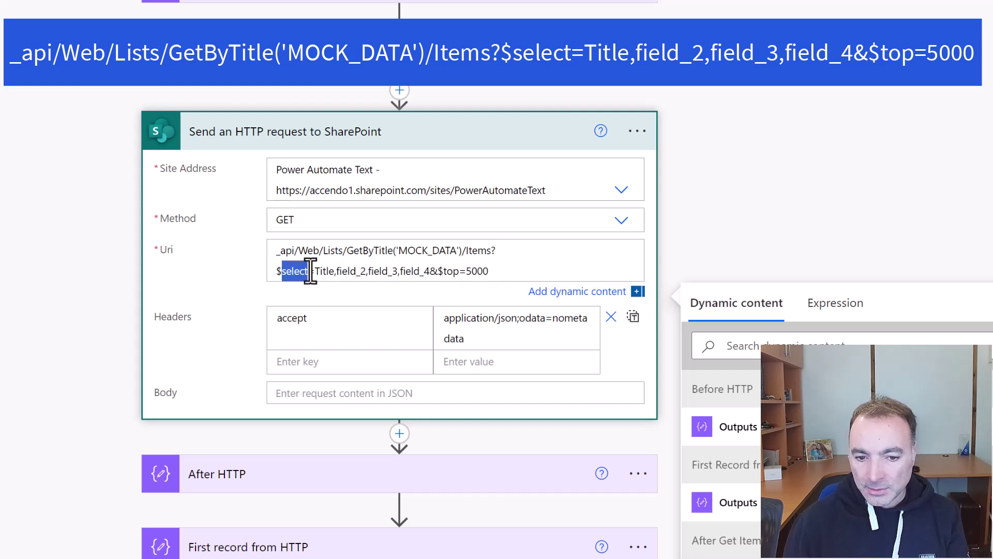
click(437, 271)
drag(438, 271, 489, 271)
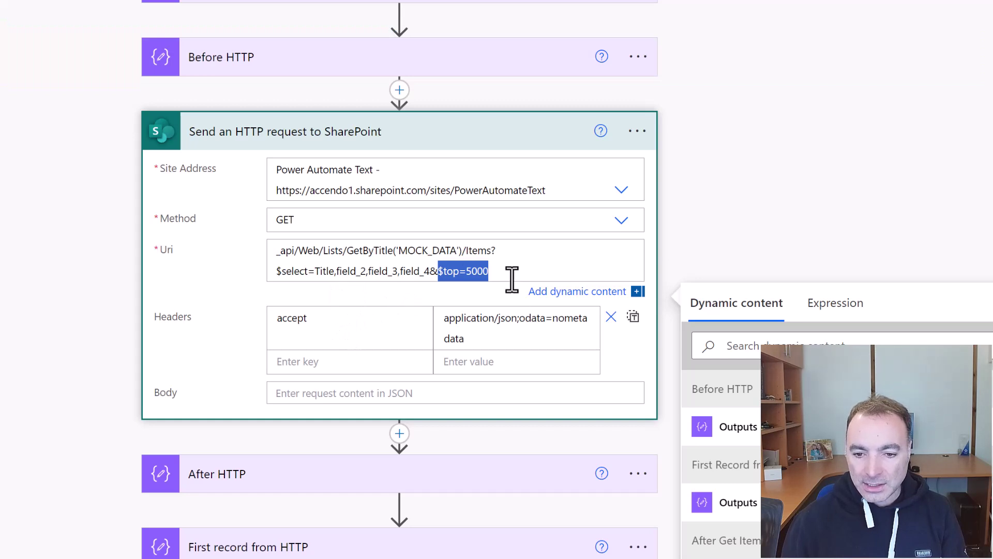
click(490, 271)
drag(490, 271, 252, 255)
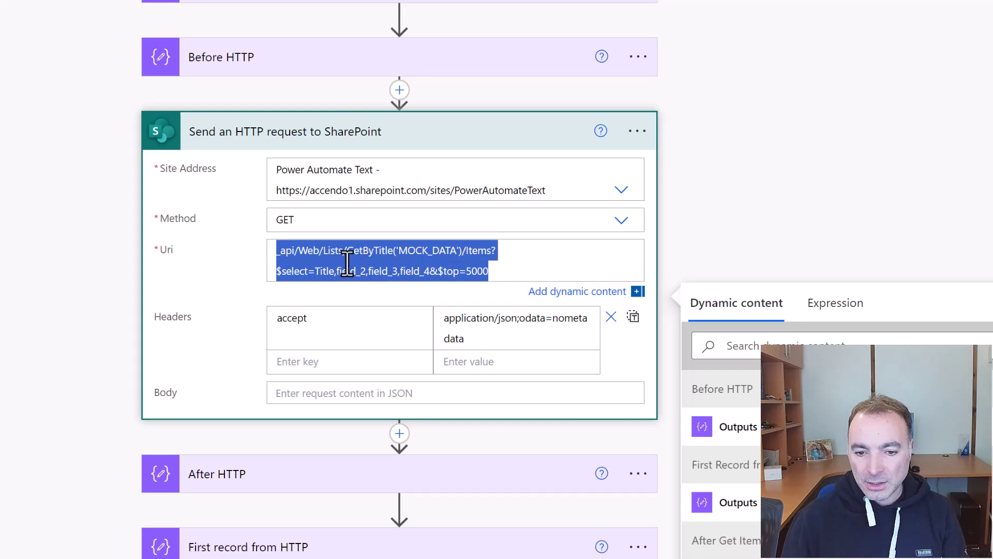
click(498, 264)
scroll(403, 283, down, 1)
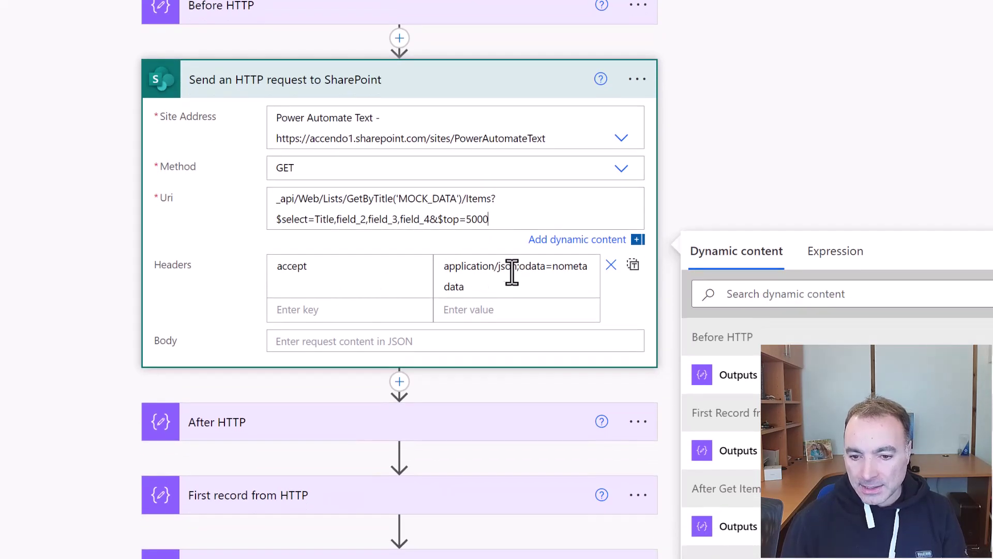
Step: Highlight application/json and odata=nometadata in the accept header, then collapse the SharePoint HTTP request action
drag(443, 266, 569, 284)
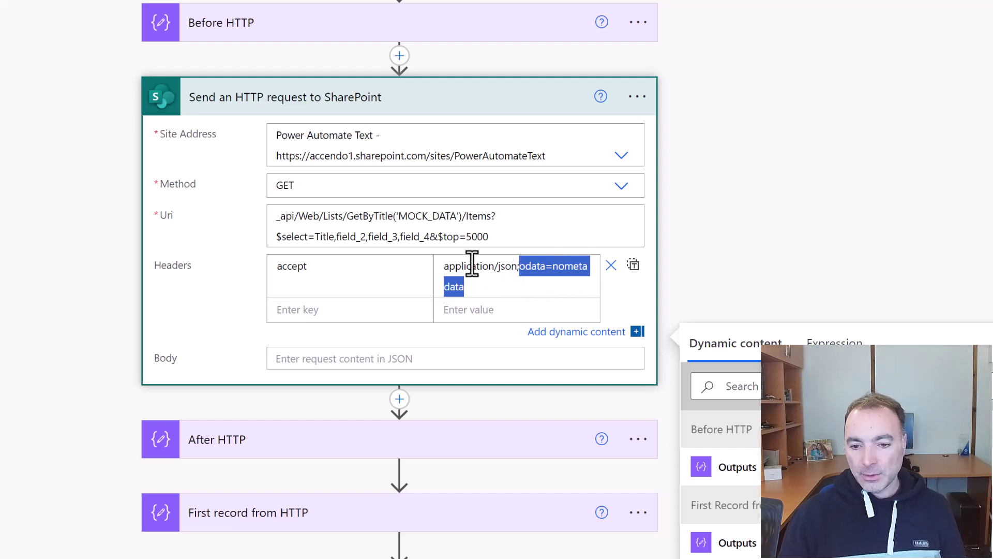
click(545, 267)
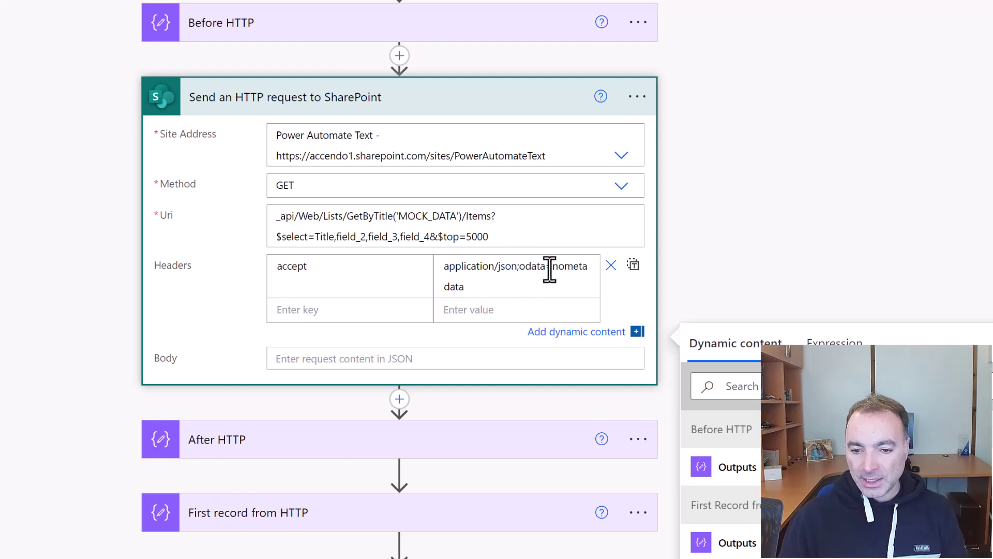
drag(524, 267, 559, 282)
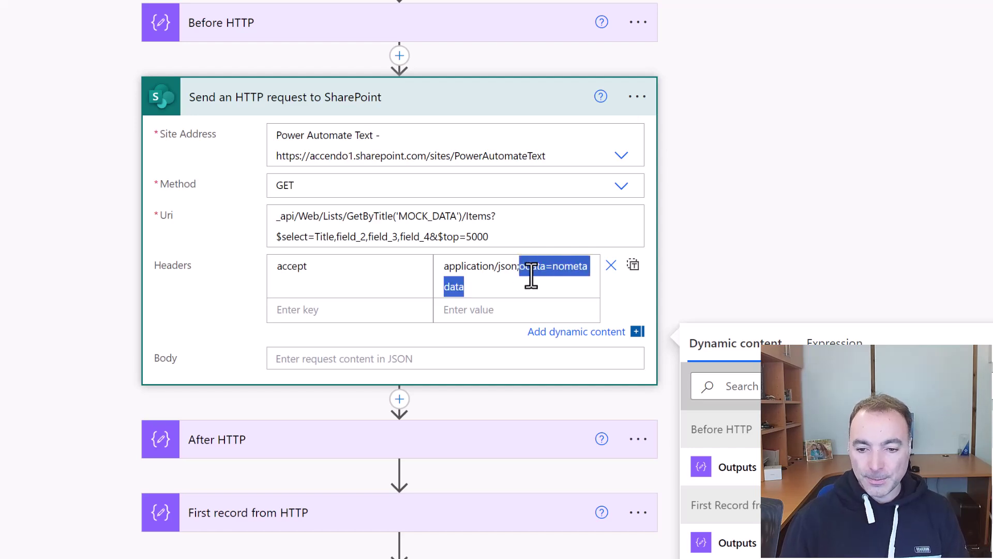
click(533, 279)
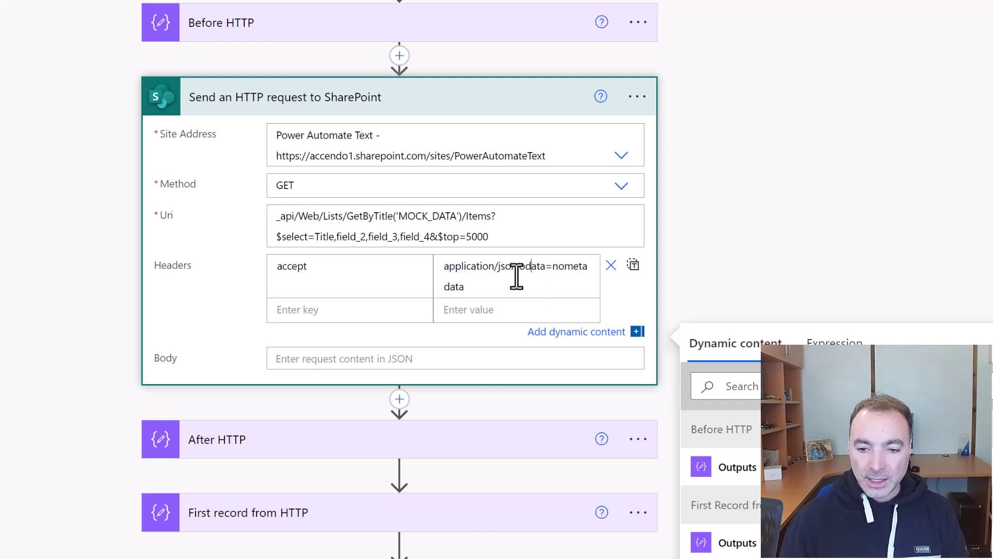
double_click(554, 270)
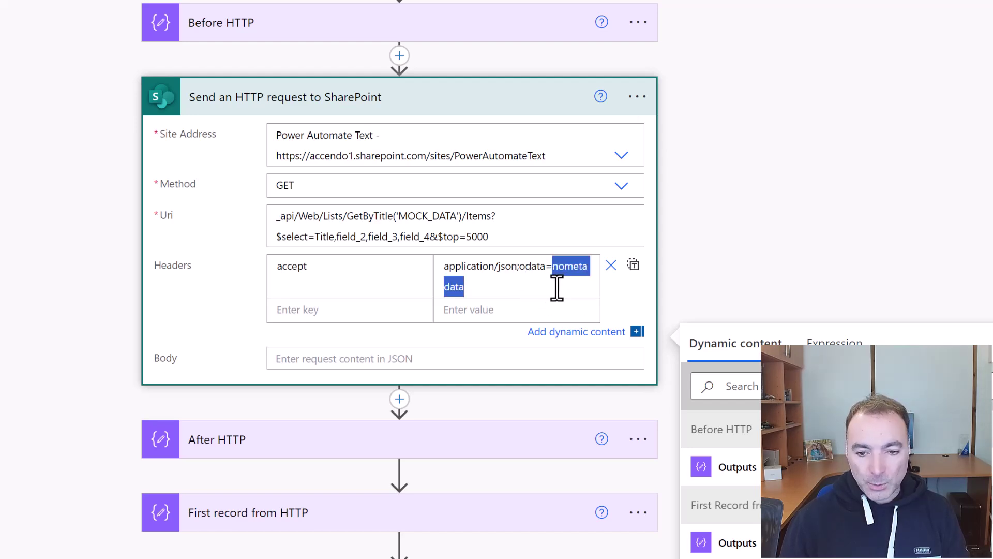
click(510, 269)
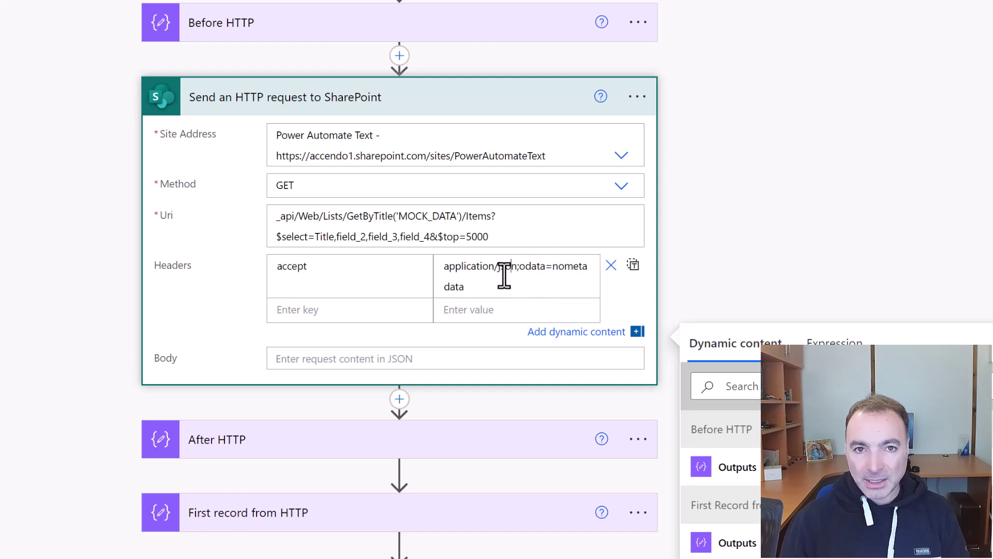
click(306, 106)
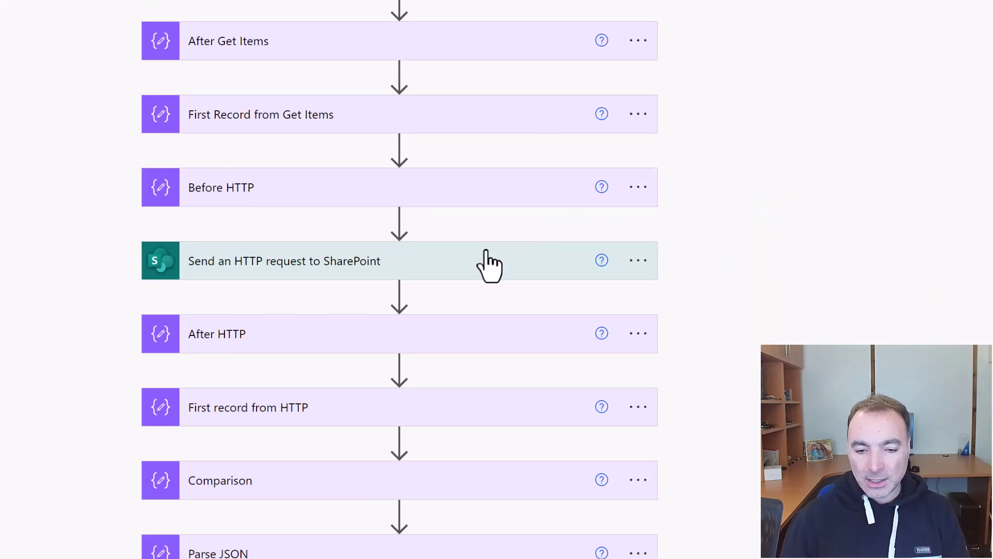
scroll(291, 271, up, 5)
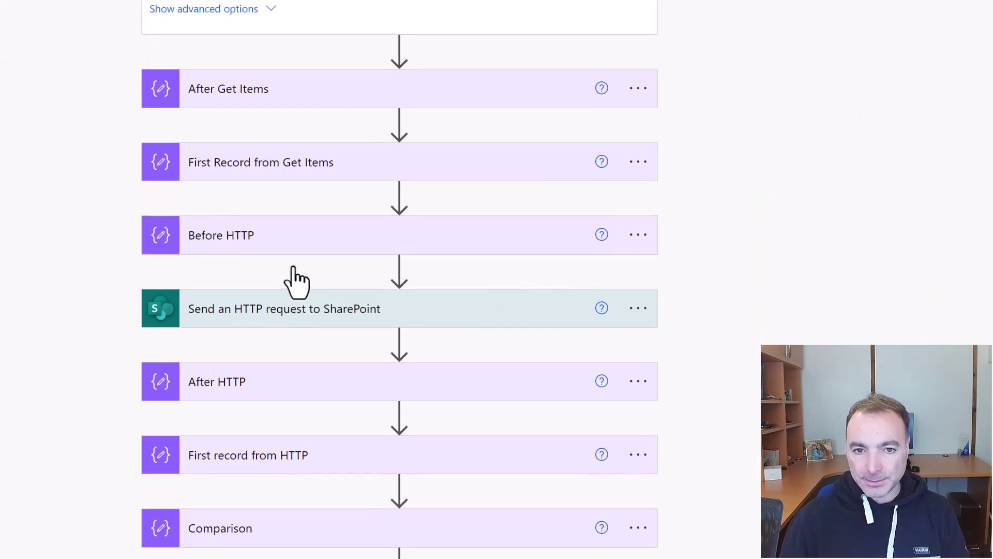
click(639, 6)
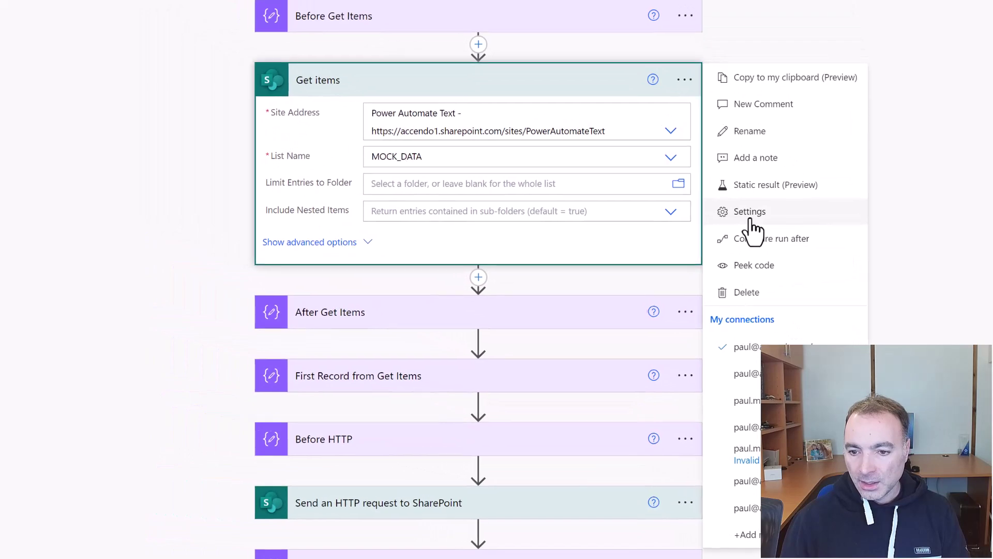
click(751, 219)
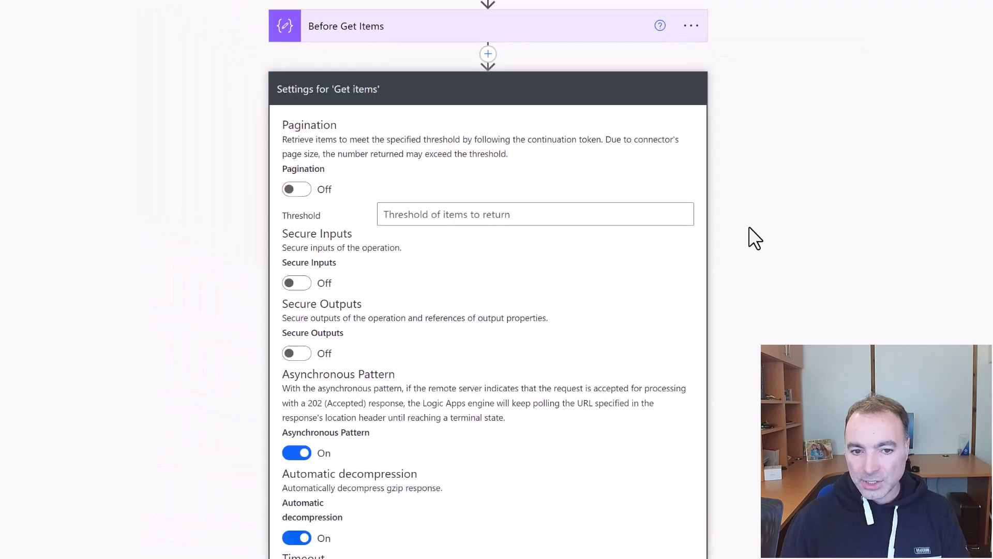
click(299, 192)
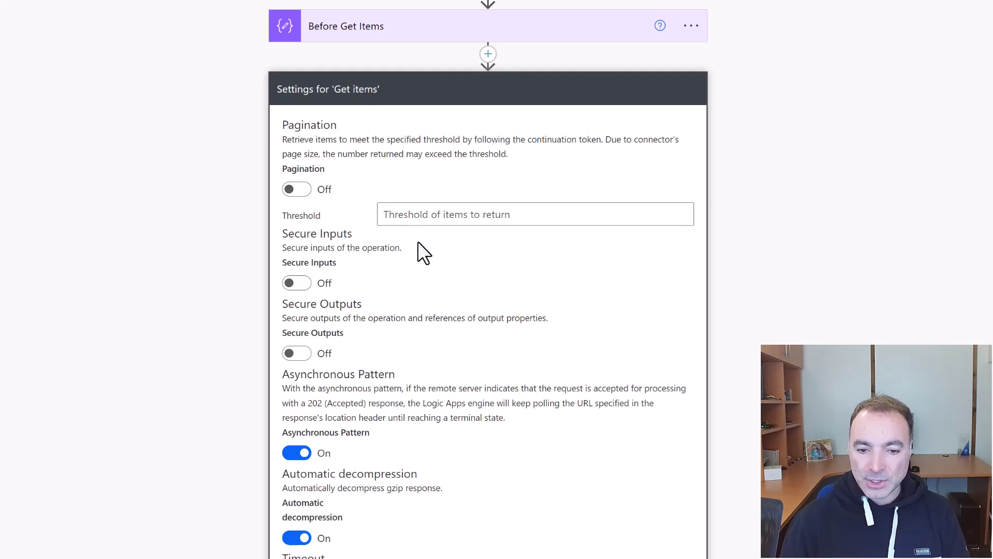
scroll(444, 238, down, 3)
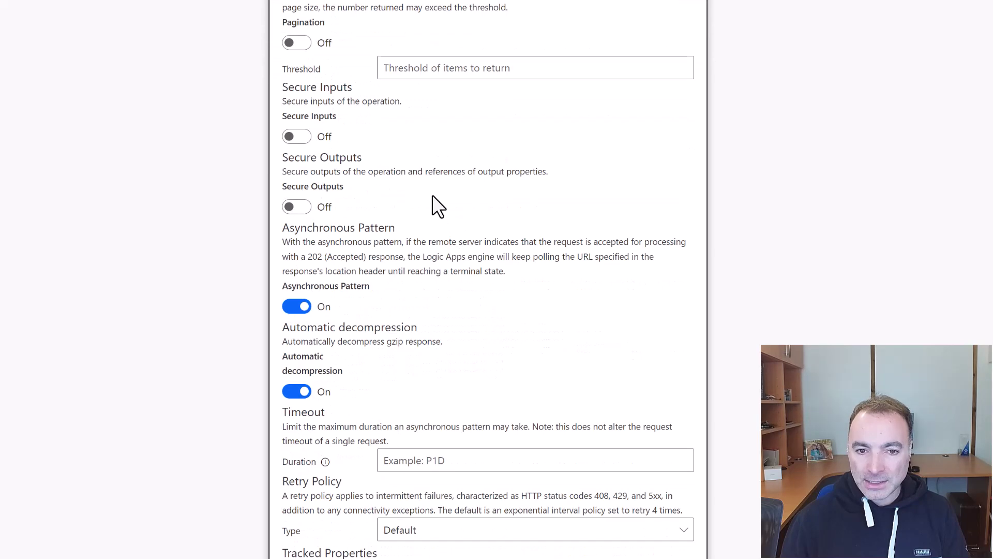
click(430, 75)
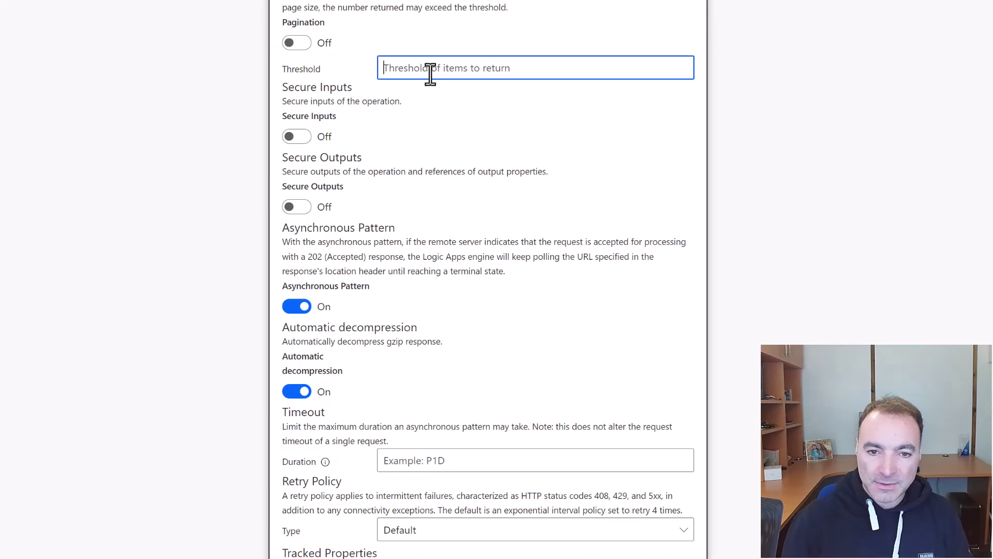
scroll(509, 251, down, 1)
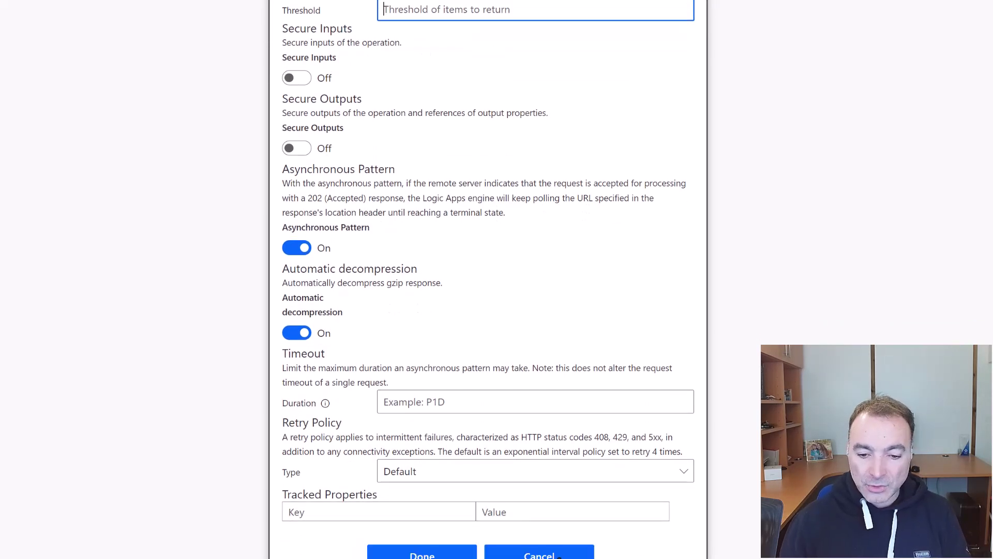
click(559, 554)
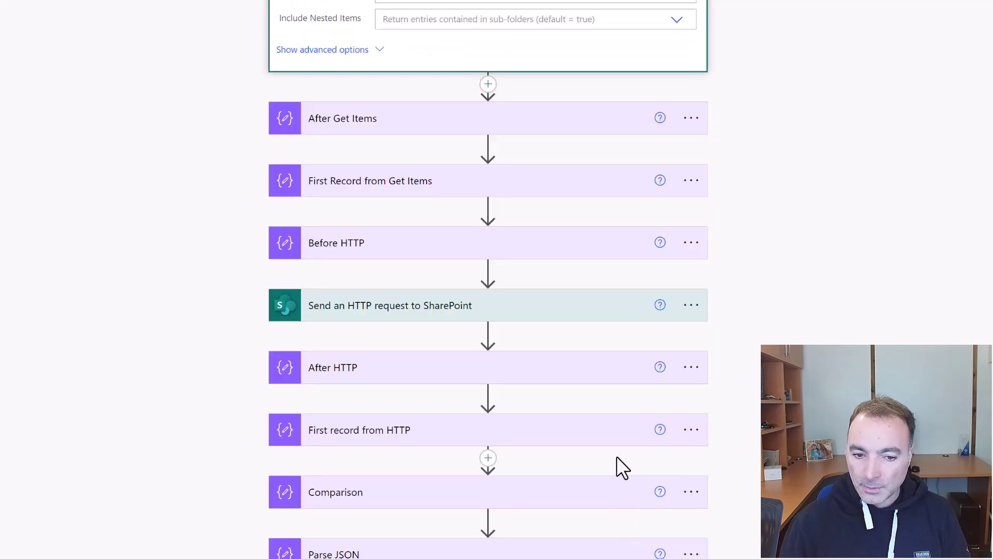
click(331, 310)
scroll(450, 343, down, 3)
click(691, 144)
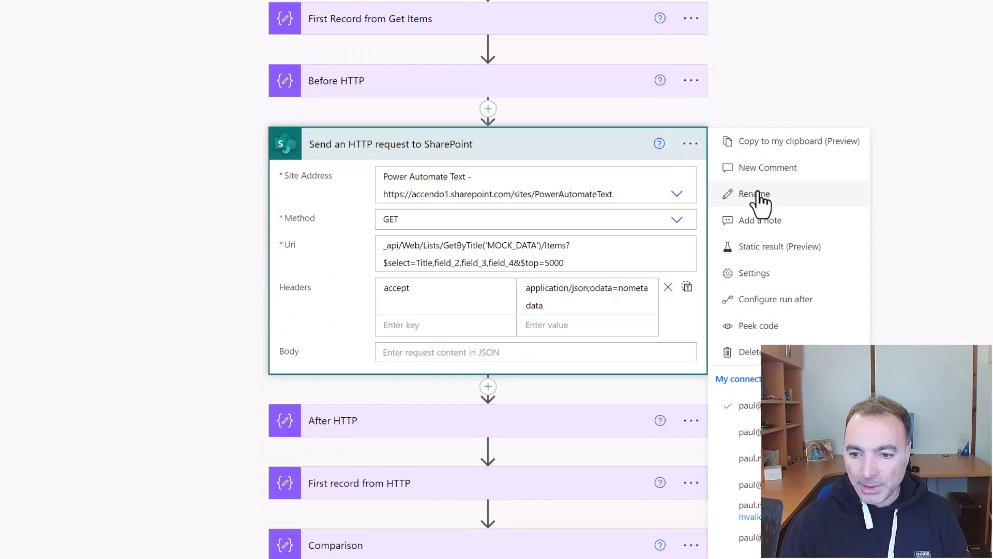
click(760, 274)
scroll(387, 458, down, 3)
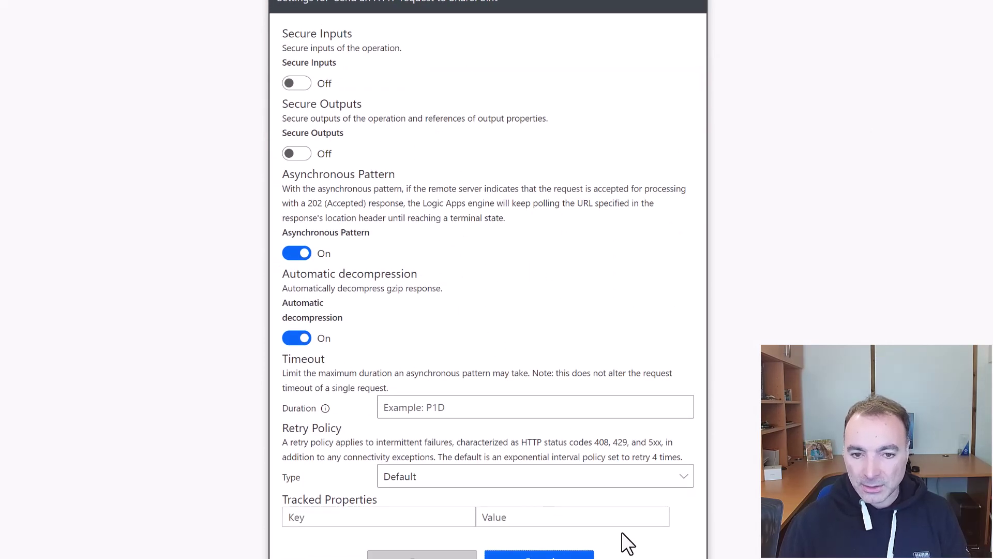
click(539, 554)
click(390, 94)
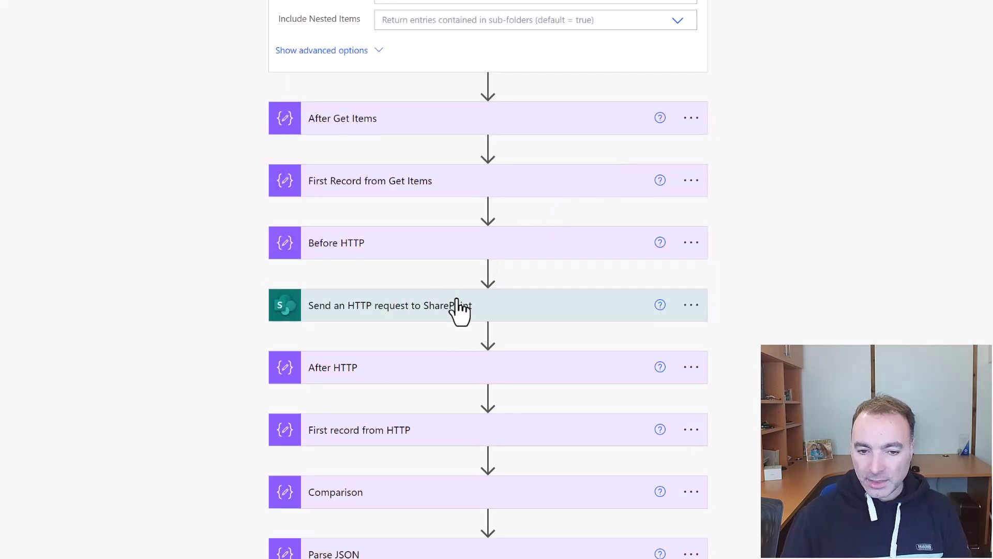
Step: Add a Compose action directly after Get items
scroll(495, 307, up, 2)
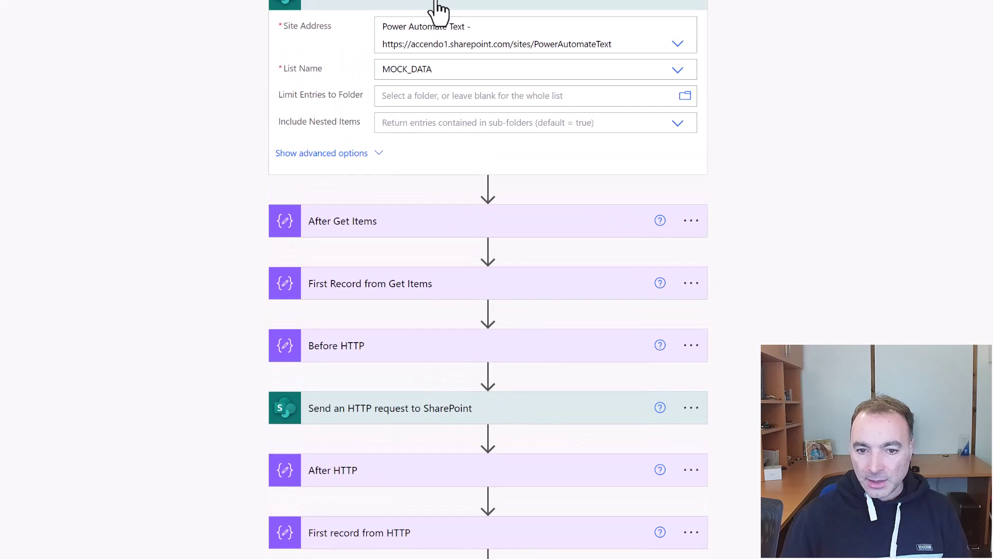
scroll(496, 207, up, 1)
click(488, 189)
click(492, 208)
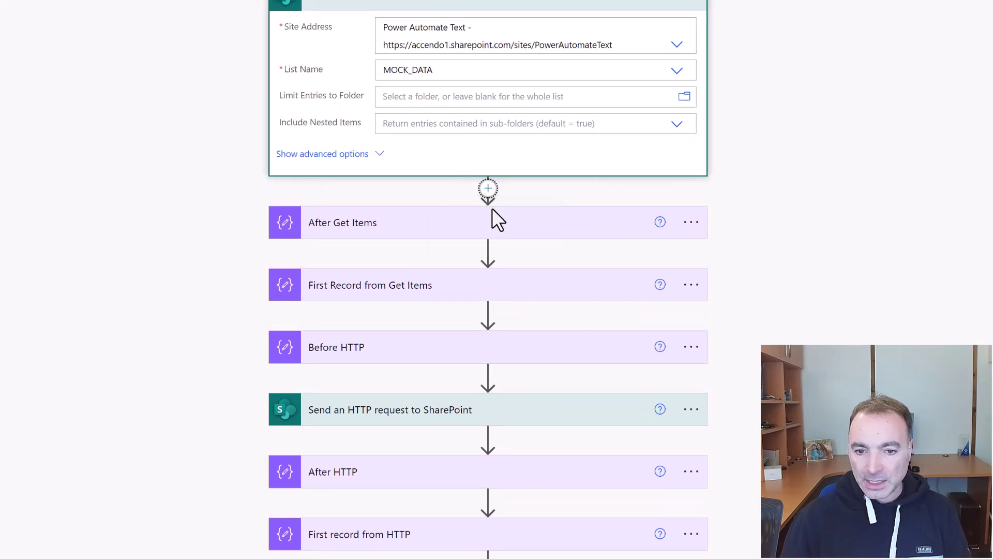
text(compose)
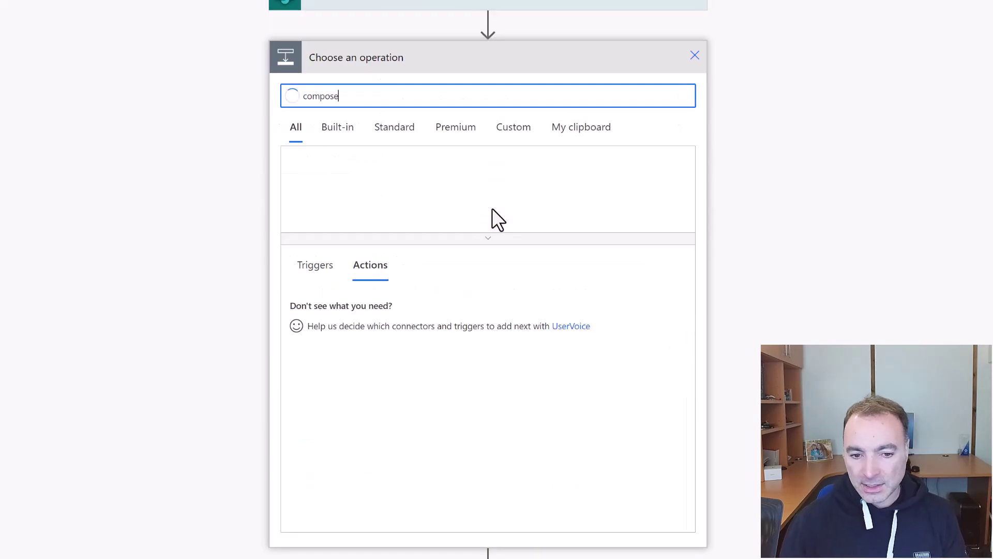
click(362, 317)
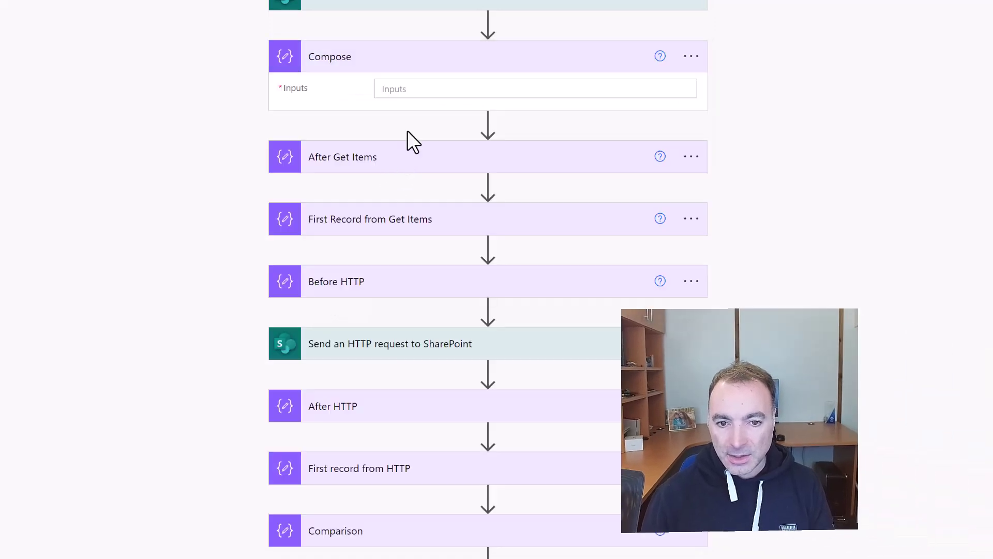
click(410, 91)
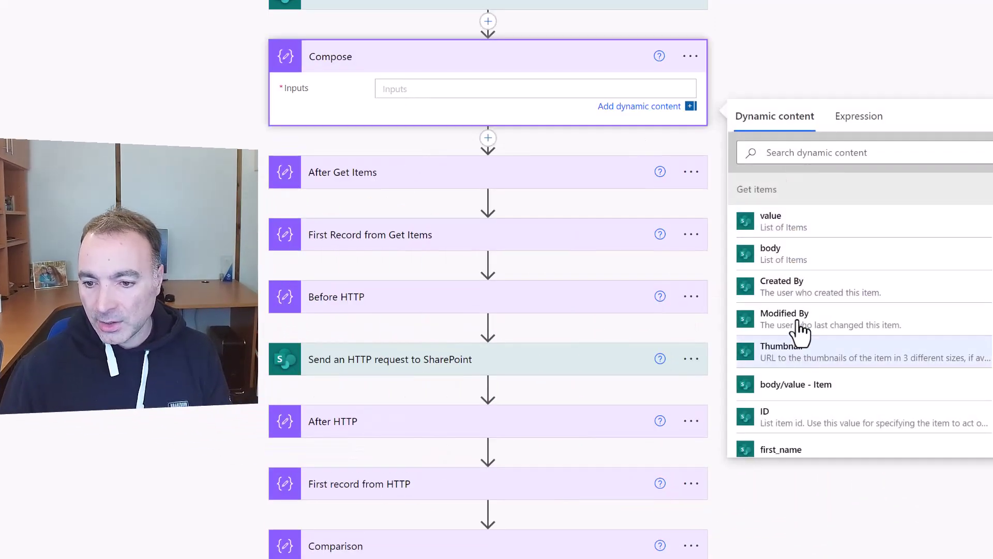
Step: Delete the Compose step below Get items
scroll(796, 424, down, 1)
scroll(797, 391, down, 6)
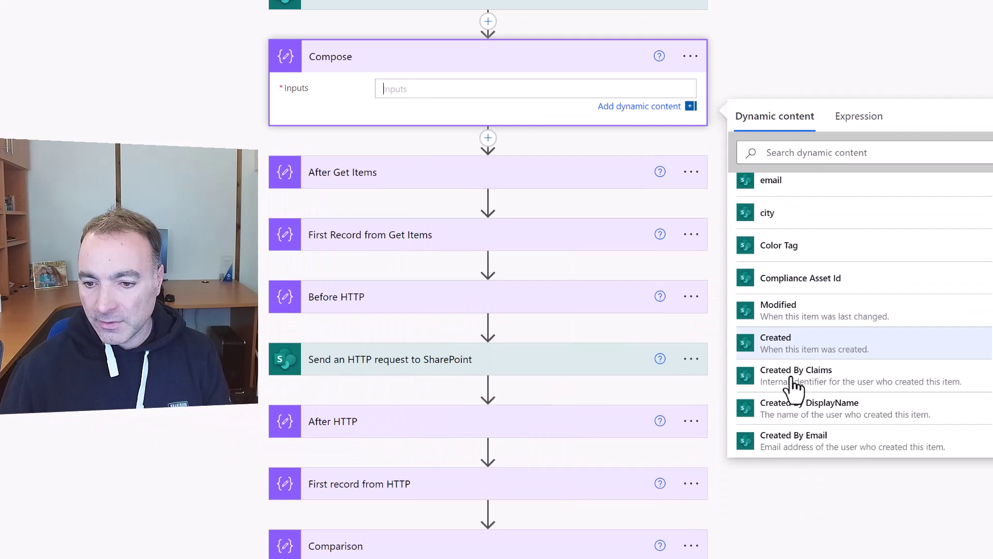
click(692, 54)
click(749, 265)
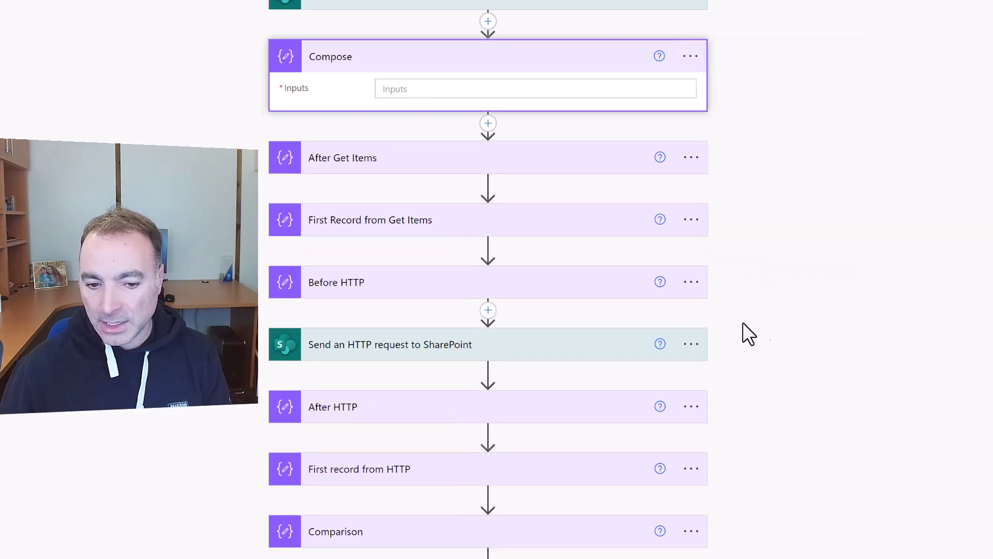
key(Return)
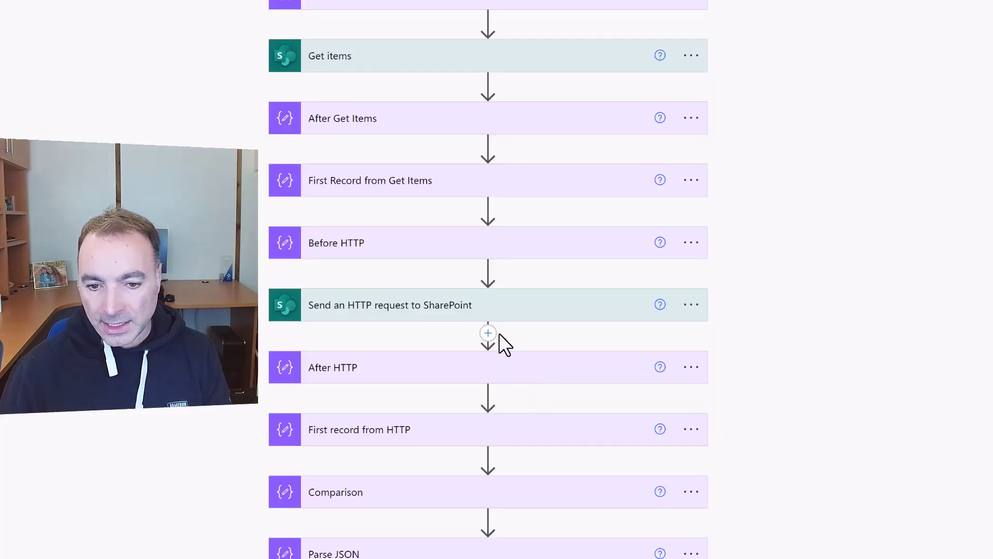
Step: Add a Compose after the SharePoint HTTP request, then delete it again
click(488, 333)
click(499, 352)
text(compose)
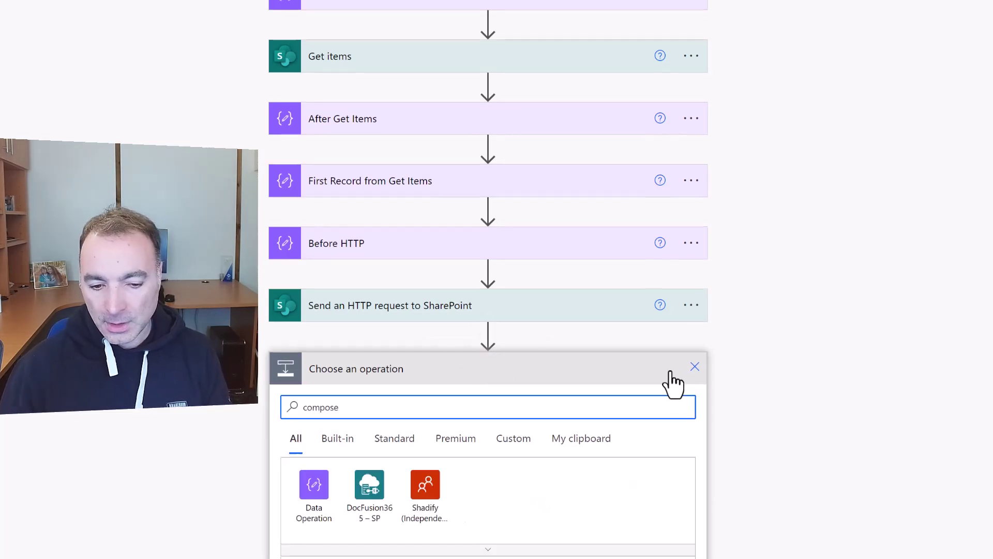
scroll(672, 381, down, 1)
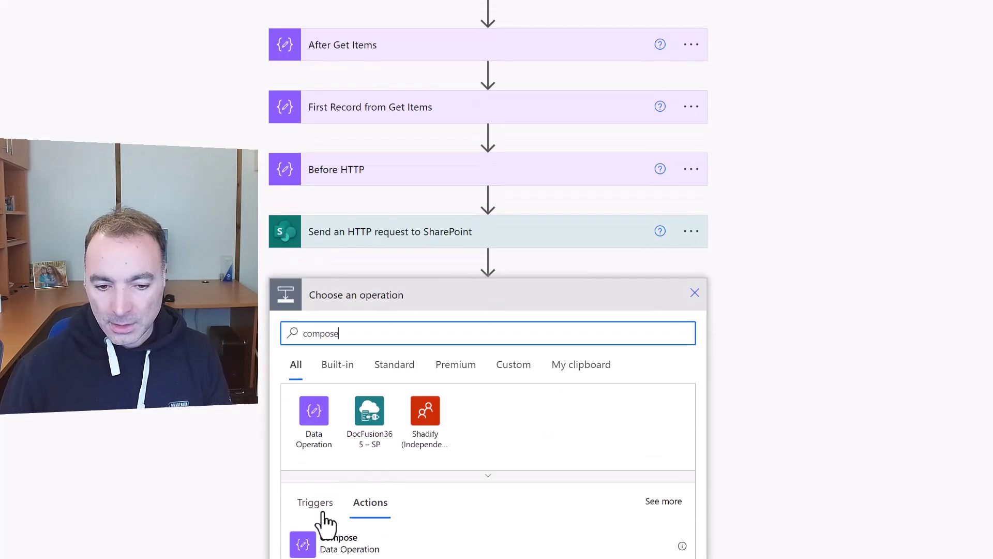
click(339, 539)
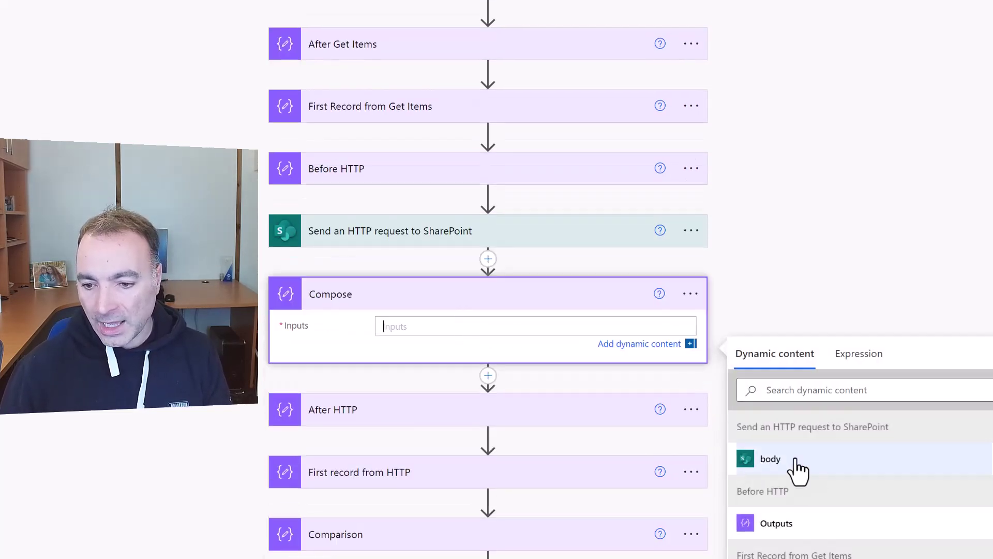
click(690, 293)
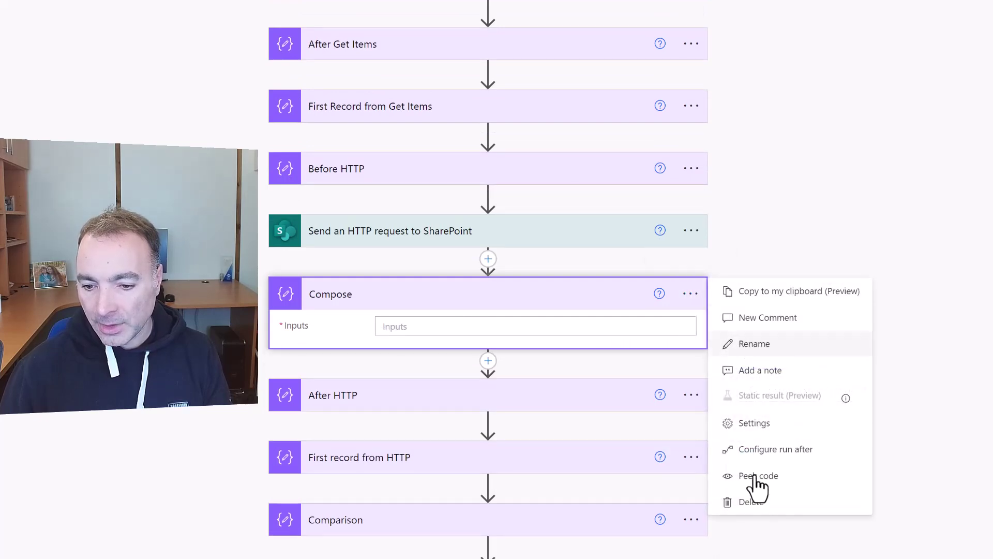
click(738, 501)
click(419, 296)
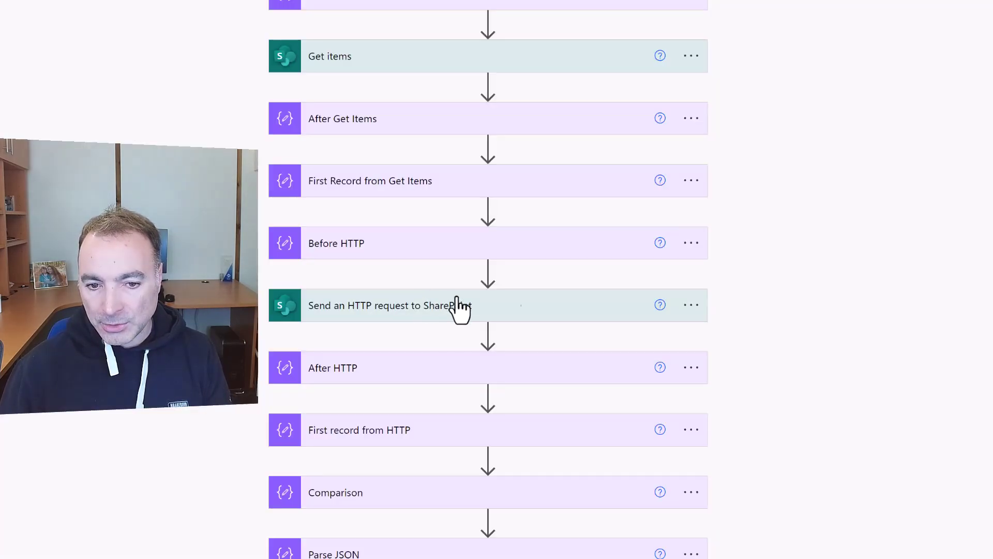
click(456, 307)
click(558, 313)
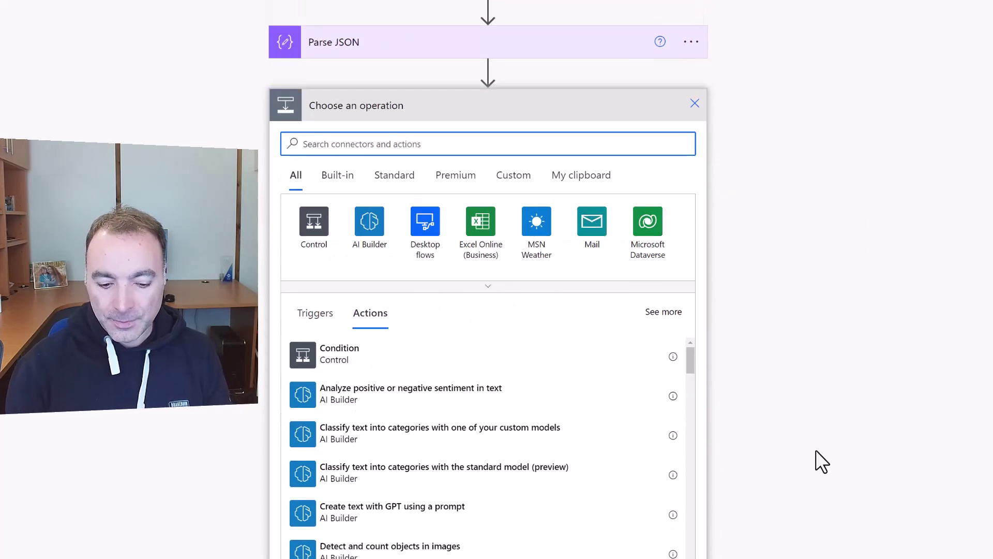
text(compose)
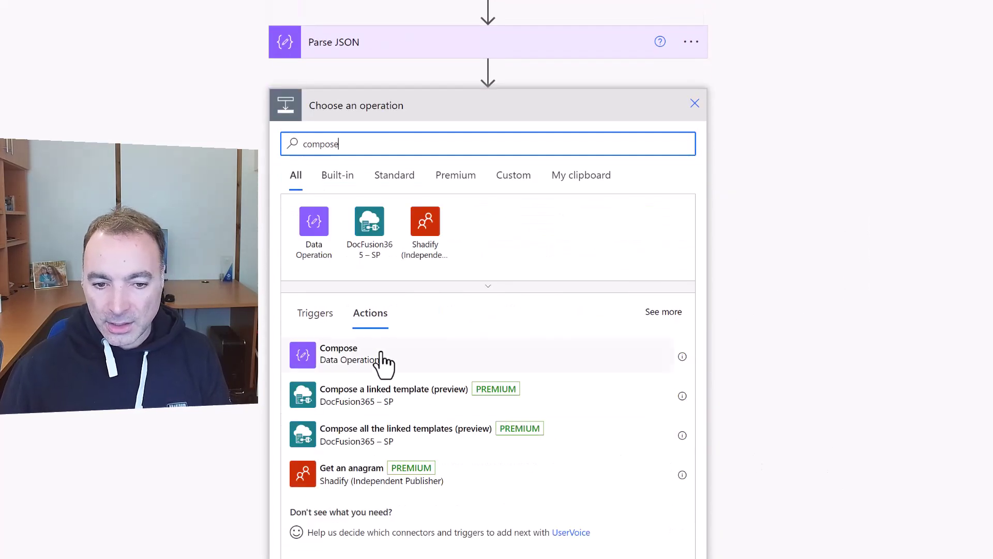
click(384, 362)
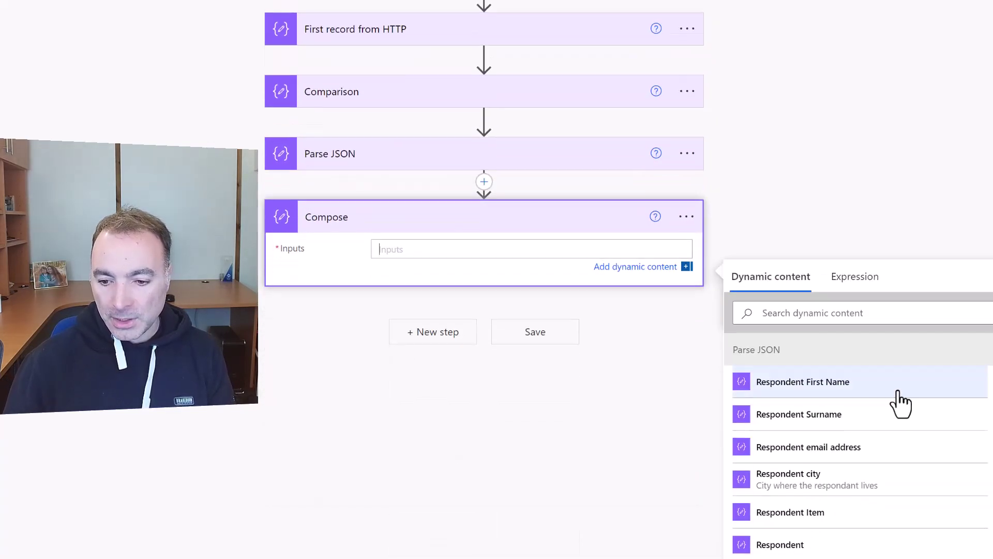
scroll(512, 350, down, 1)
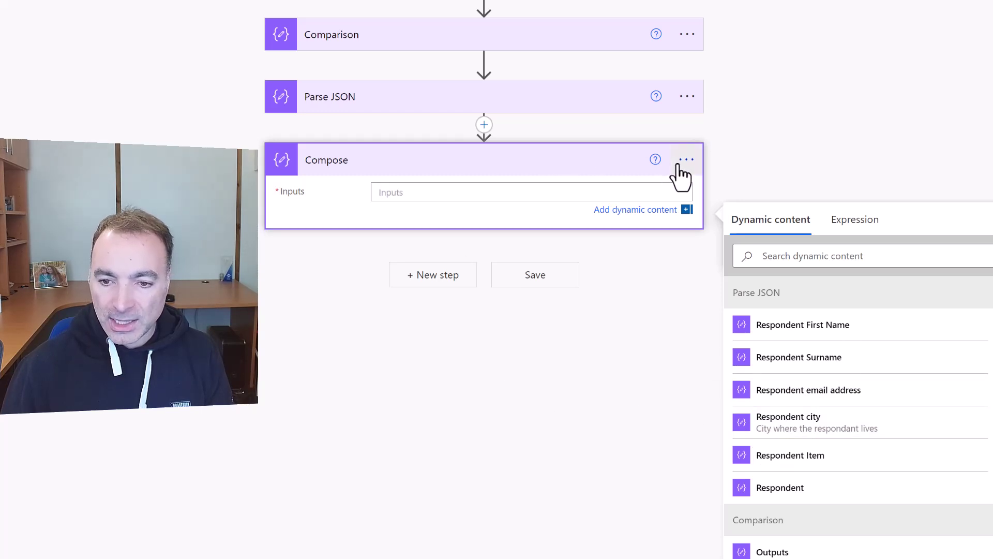
scroll(688, 207, up, 5)
click(686, 435)
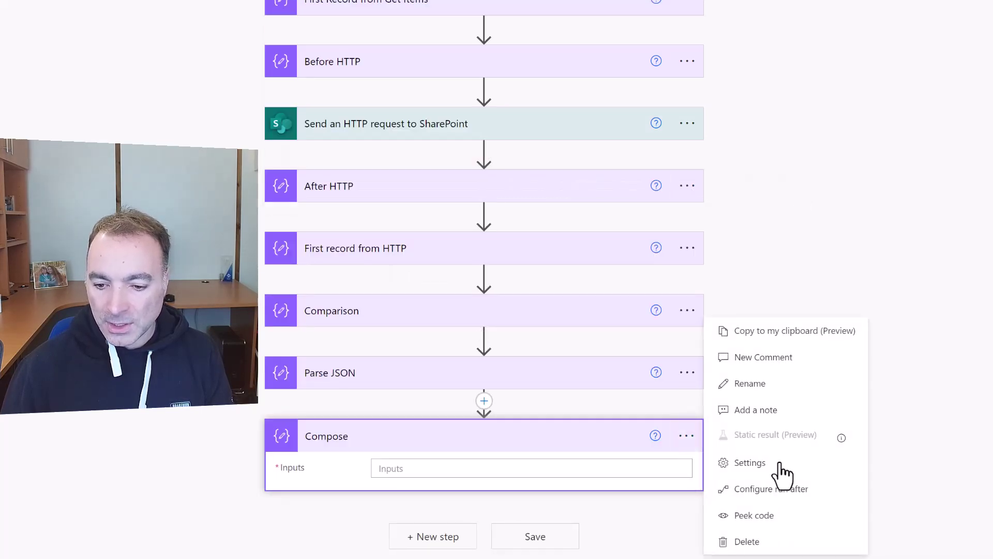
click(751, 542)
click(409, 213)
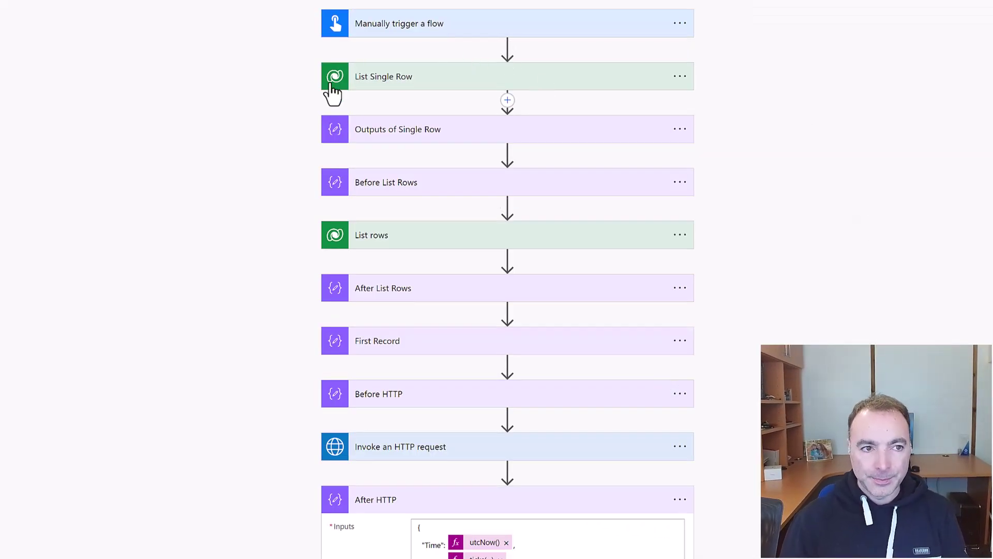
Step: Review List rows' advanced Select columns and Row count settings, then collapse the card
click(476, 237)
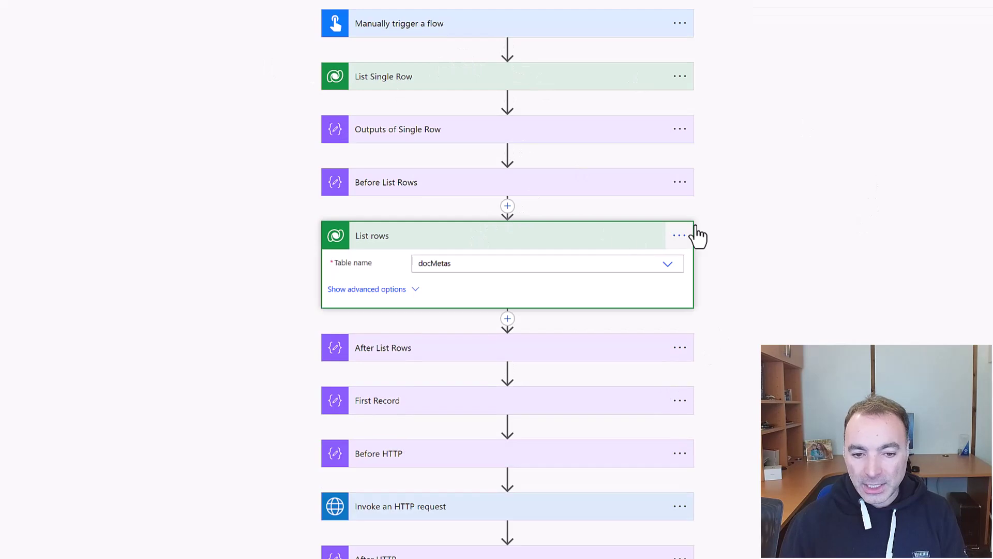
scroll(703, 235, down, 3)
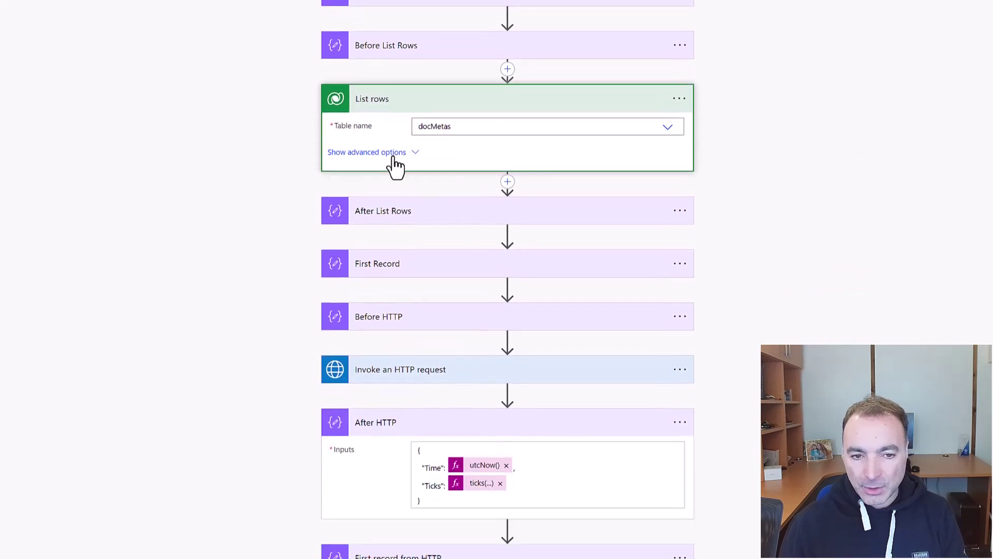
click(394, 153)
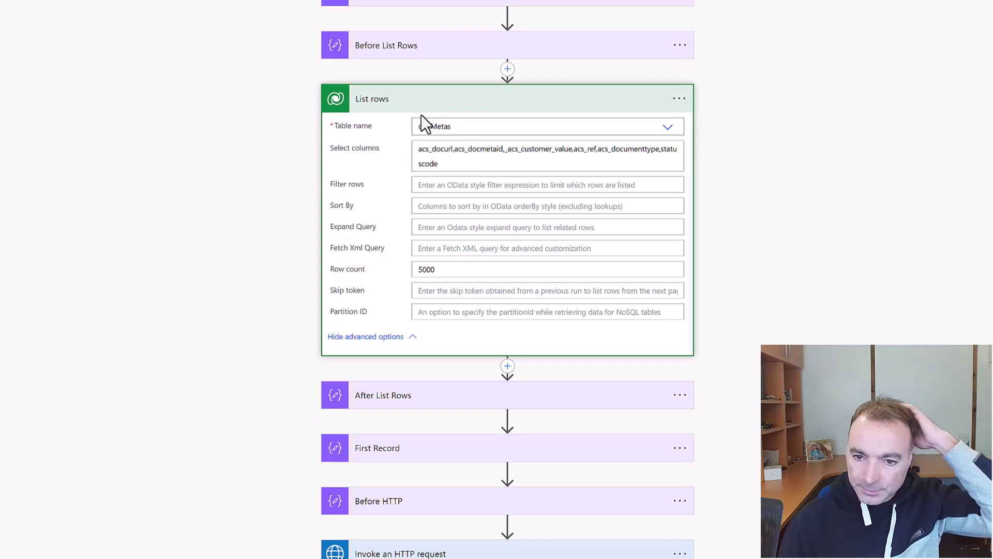
drag(444, 162, 409, 149)
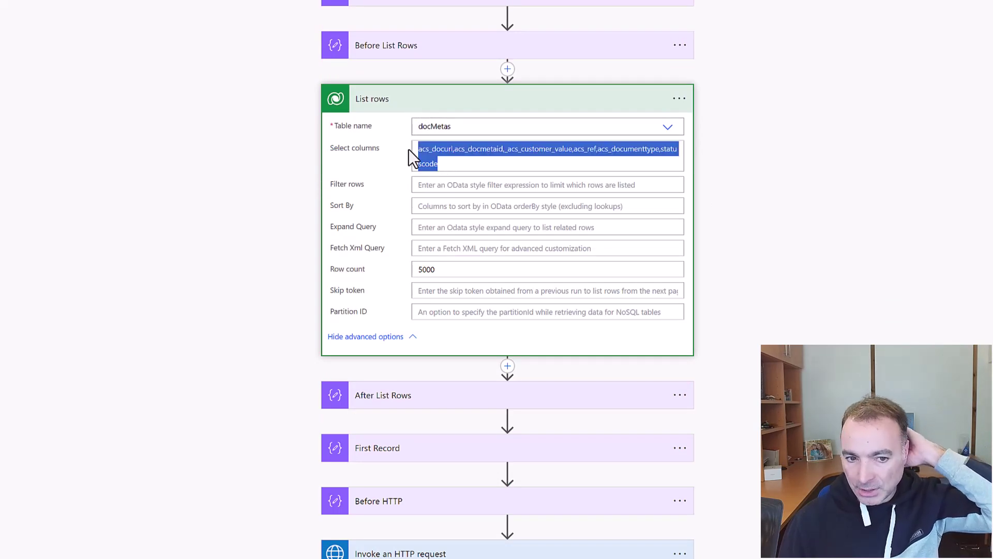
click(447, 116)
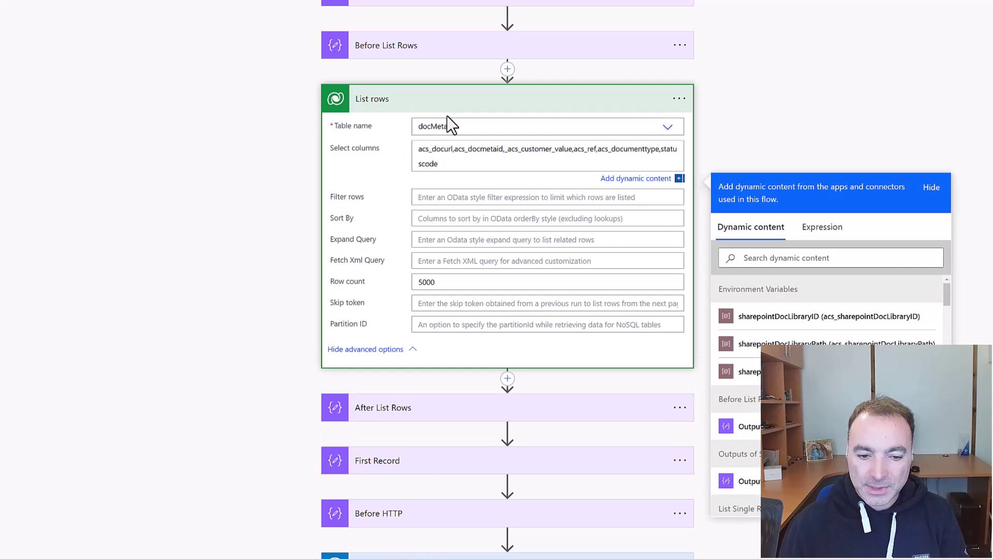
click(447, 112)
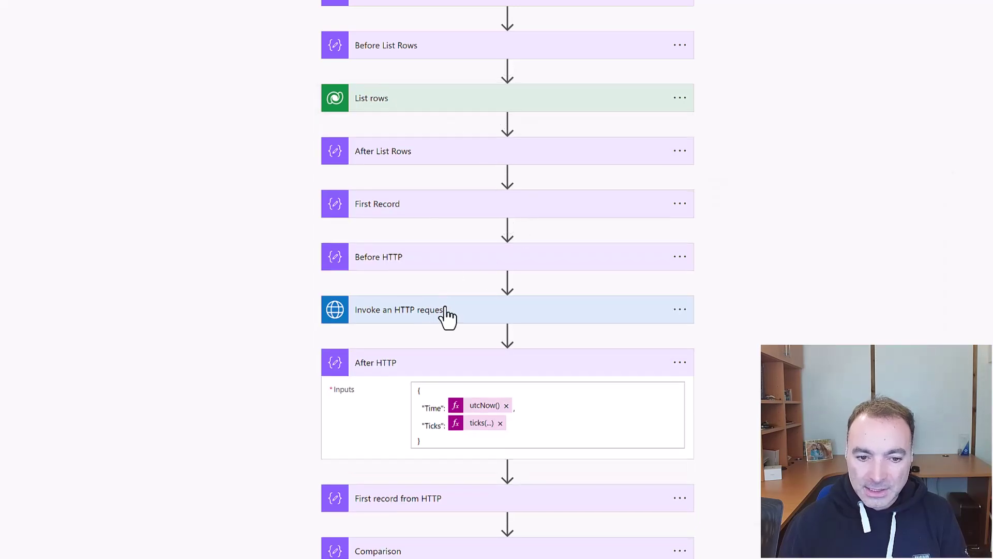
click(415, 106)
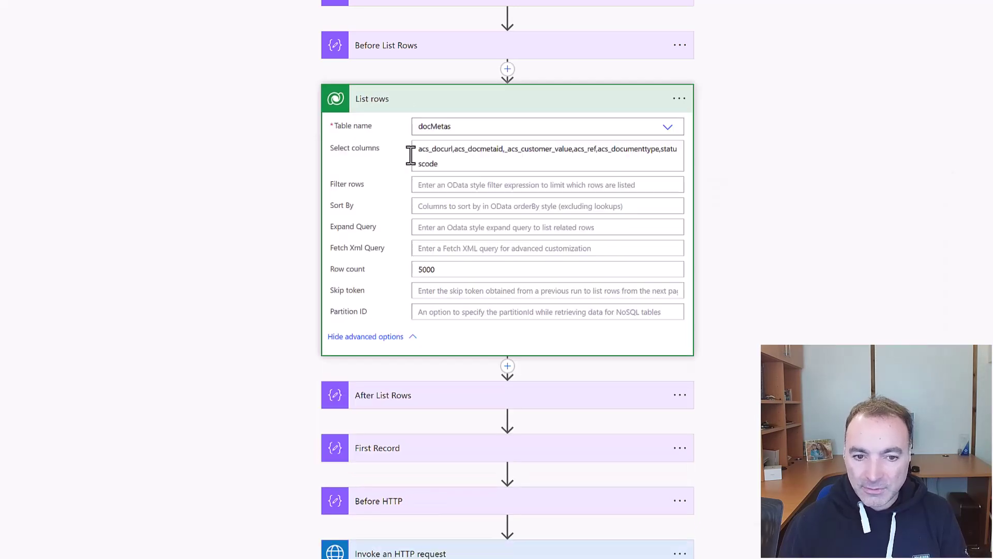
click(433, 116)
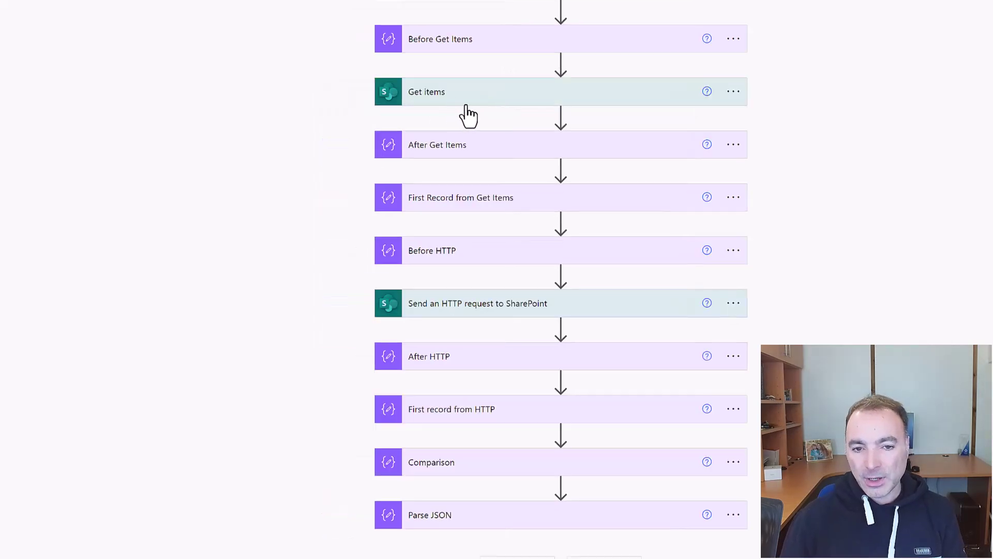
Step: Show Get items' advanced options, then expand the Invoke an HTTP request step to inspect it
click(466, 106)
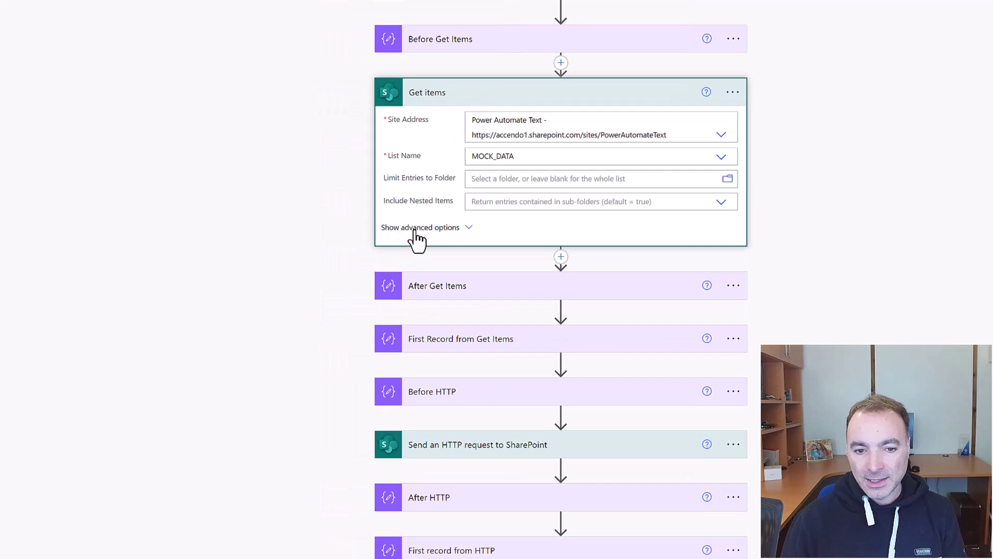
click(406, 228)
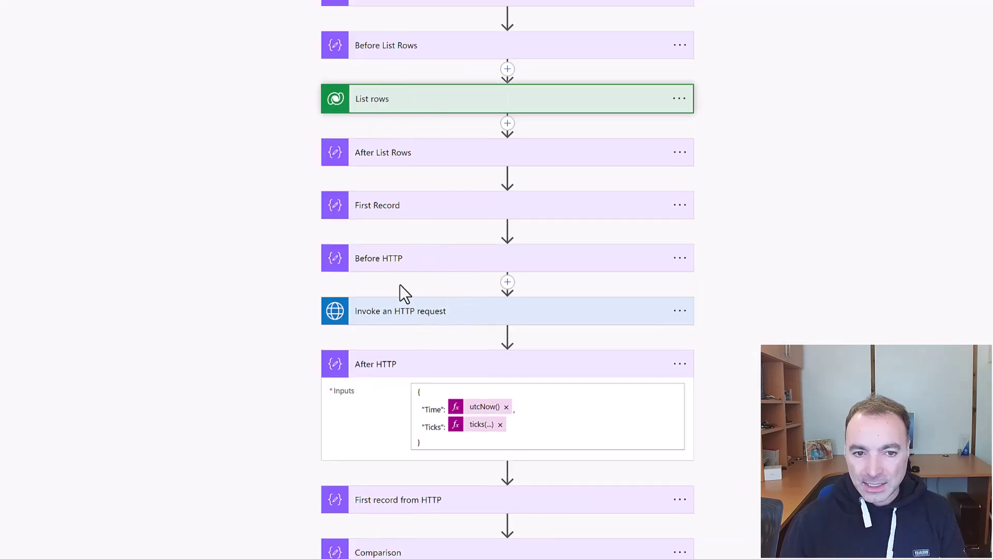
click(427, 313)
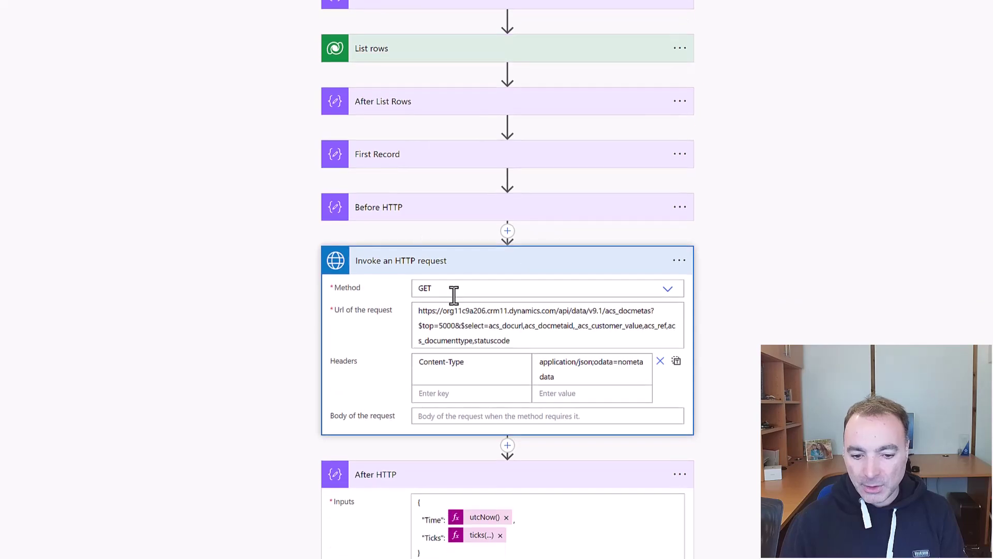
scroll(466, 362, down, 3)
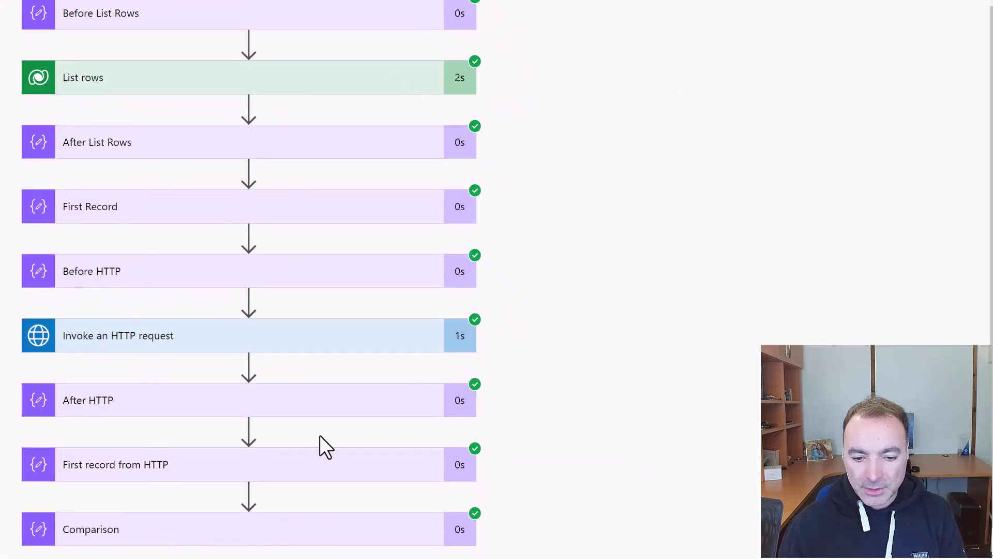
Step: Highlight the Comparison values: Get Items 1.99 s and 6,402,417 versus HTTP 0.87 s and 1,494,708
click(331, 529)
scroll(565, 339, down, 6)
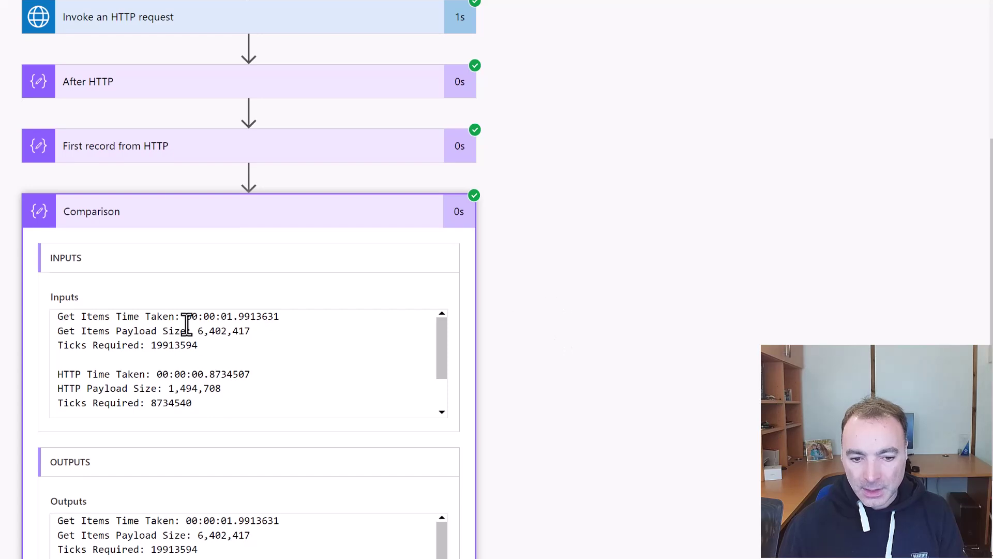
drag(221, 315, 294, 314)
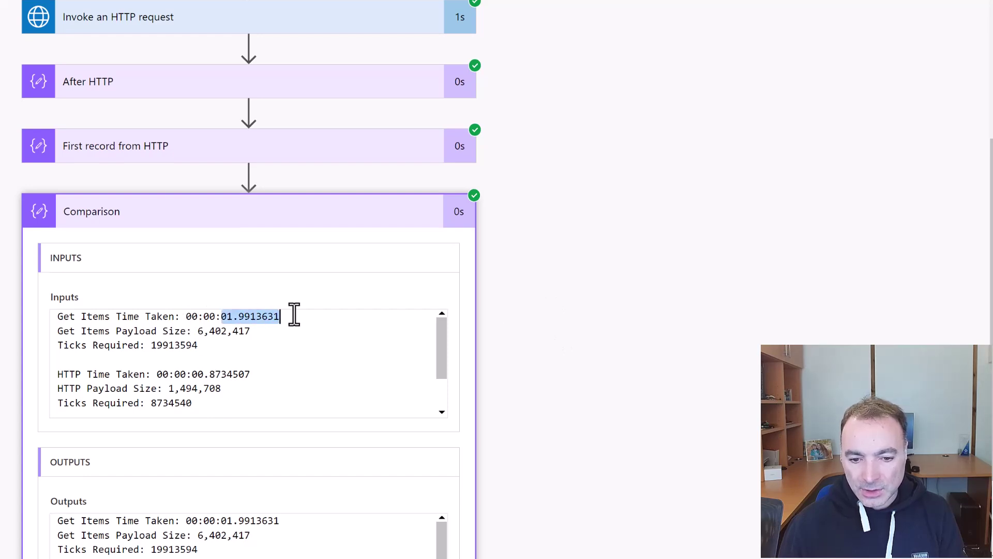
drag(138, 374, 268, 373)
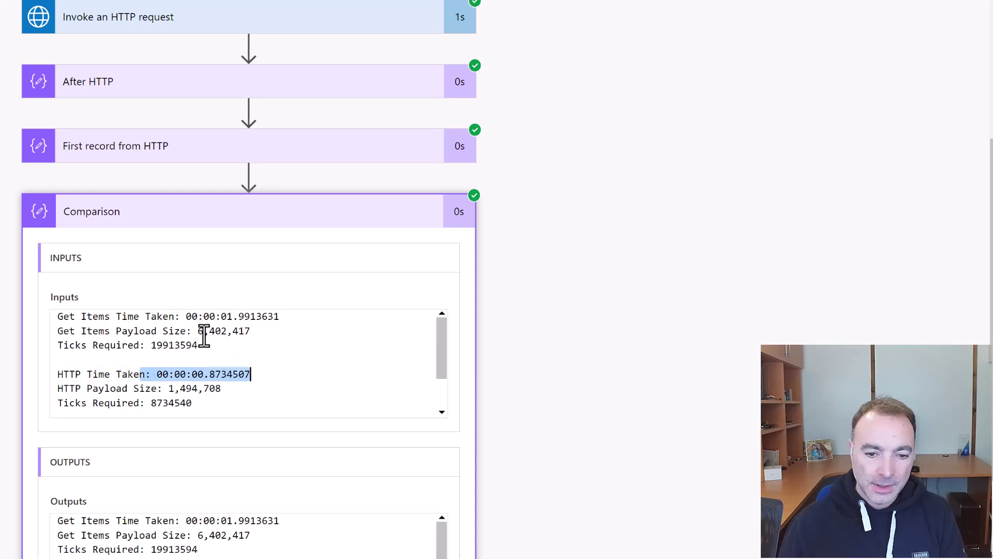
drag(198, 330, 265, 327)
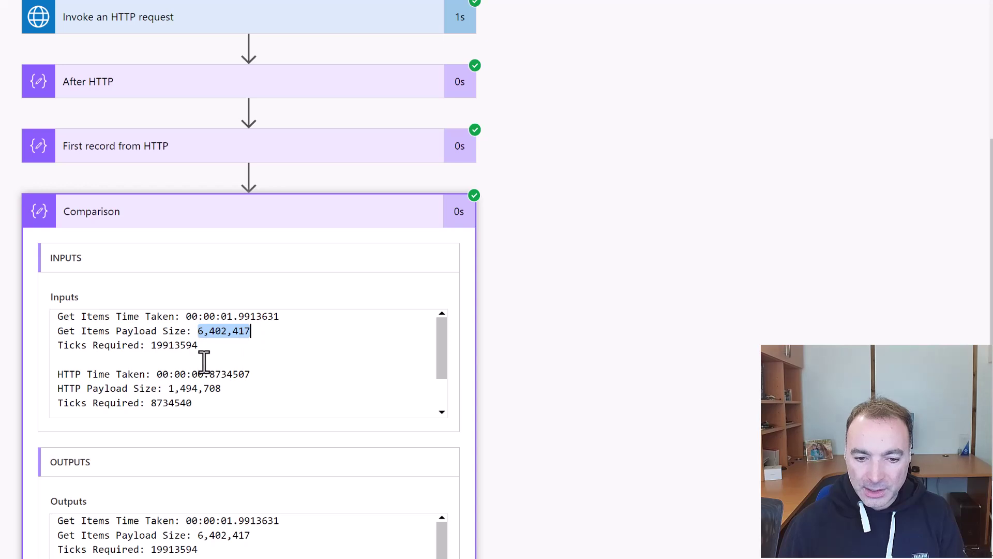
drag(168, 388, 231, 389)
Step: Expand the Outputs of Single Row step to view its inputs and outputs JSON
scroll(519, 414, down, 3)
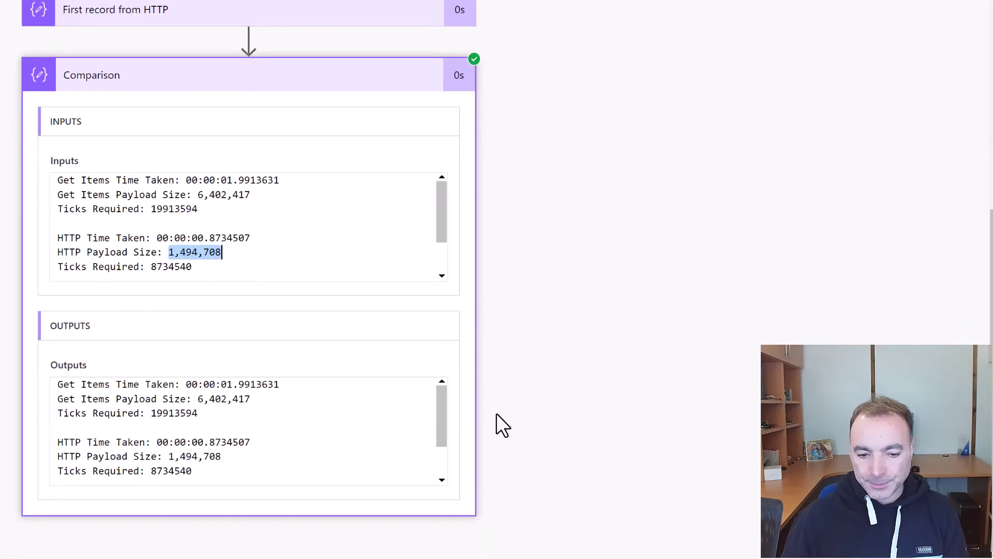
scroll(466, 430, up, 3)
scroll(274, 244, up, 6)
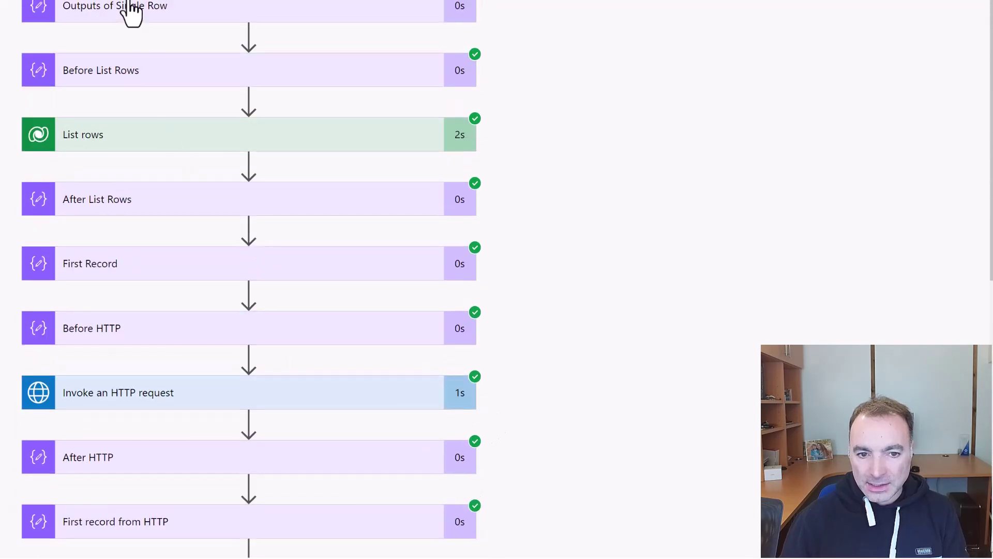
click(129, 10)
scroll(147, 328, down, 10)
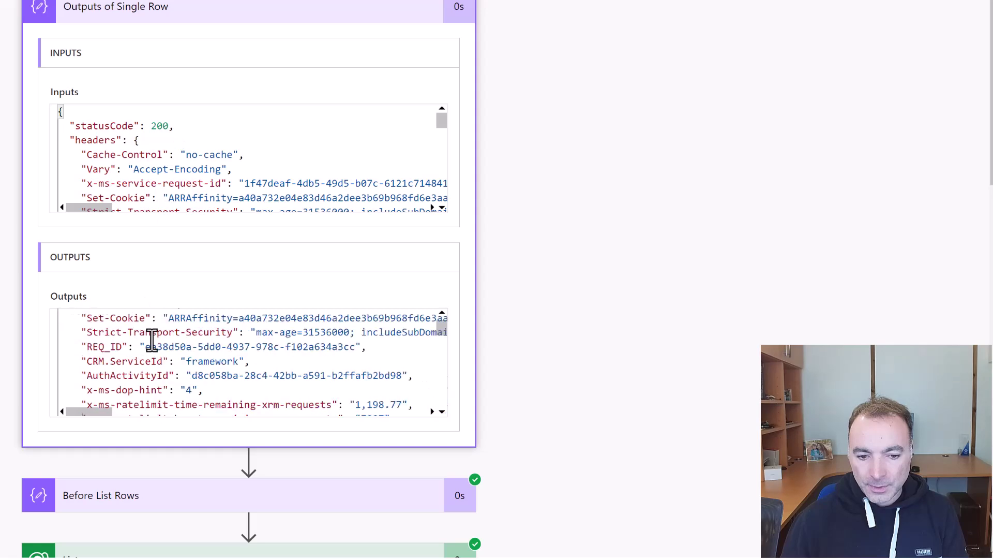
scroll(146, 331, up, 2)
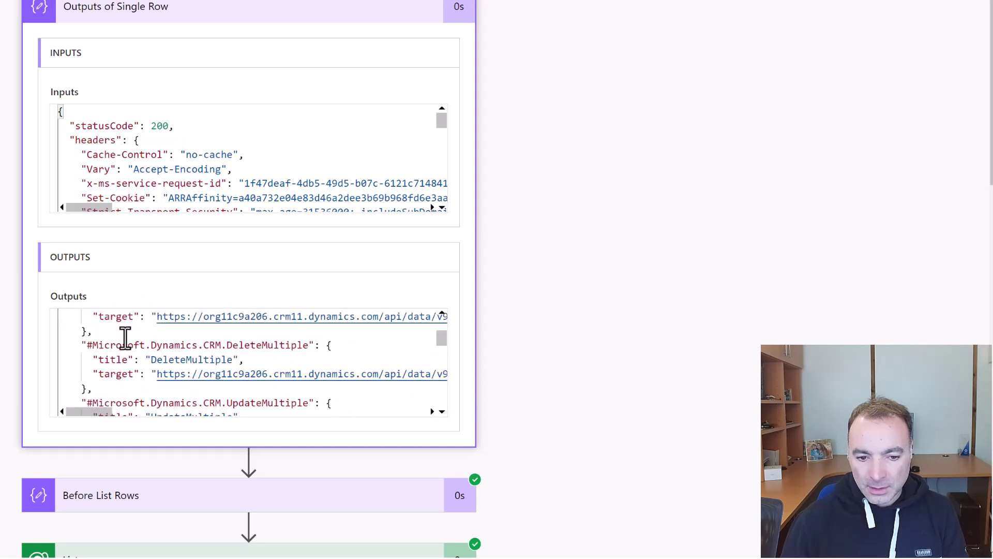
Step: Copy the Single Row step's full output JSON into a new Notepad++ document and scroll through it
click(105, 355)
key(ctrl+a)
key(alt+Tab)
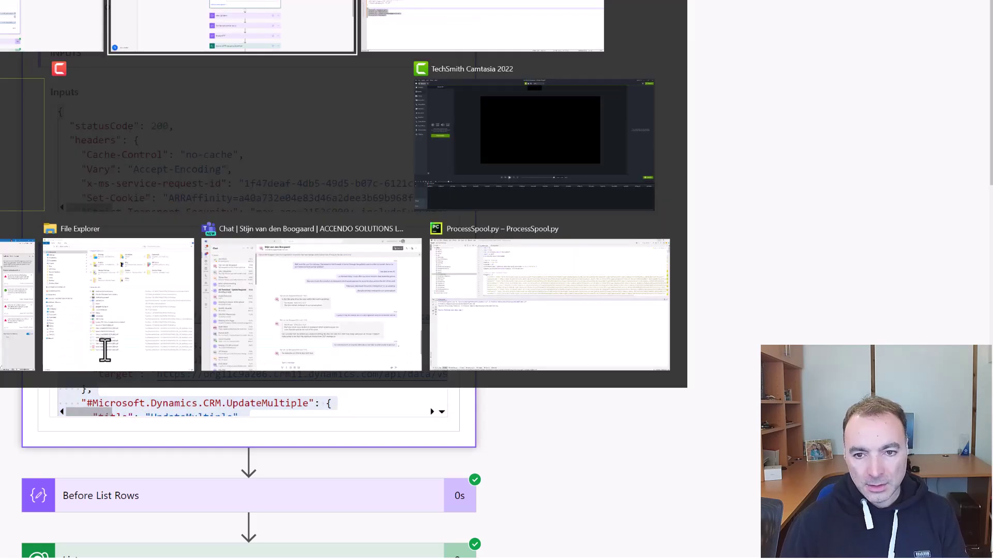
key(ctrl+n)
key(ctrl+v)
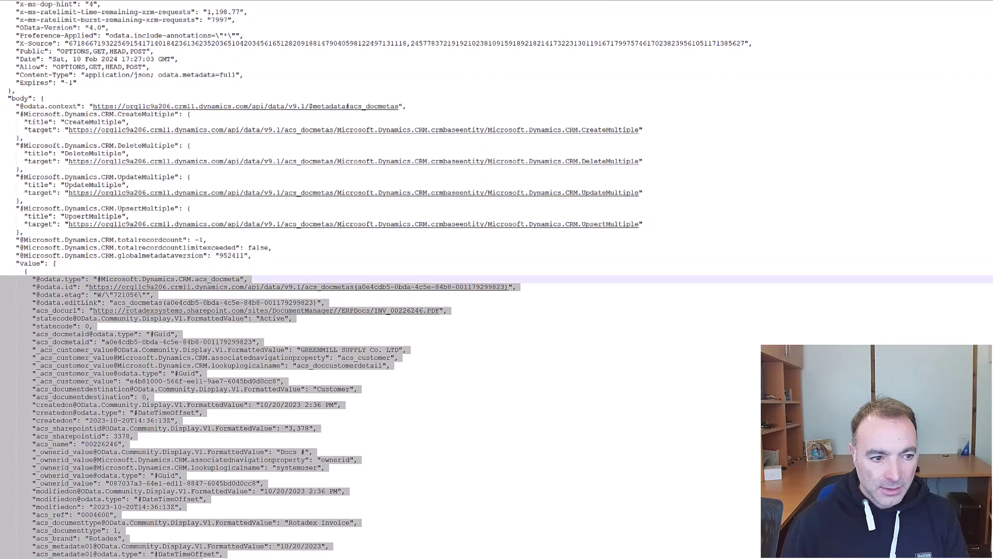
scroll(132, 306, down, 3)
scroll(132, 306, down, 12)
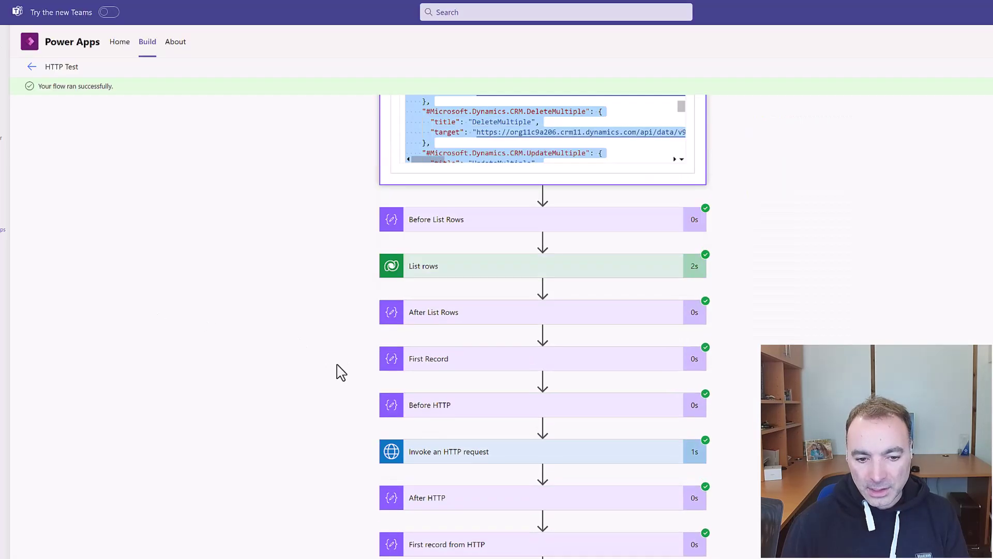
Step: Inspect the First Record JSON and the Comparison step, then collapse Outputs of Single Row
click(481, 362)
scroll(479, 409, down, 2)
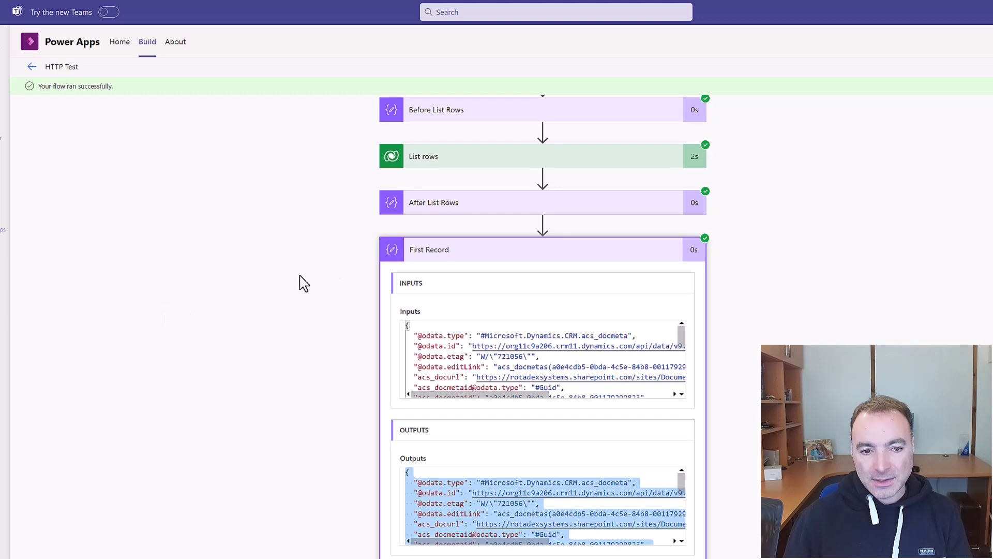
click(455, 253)
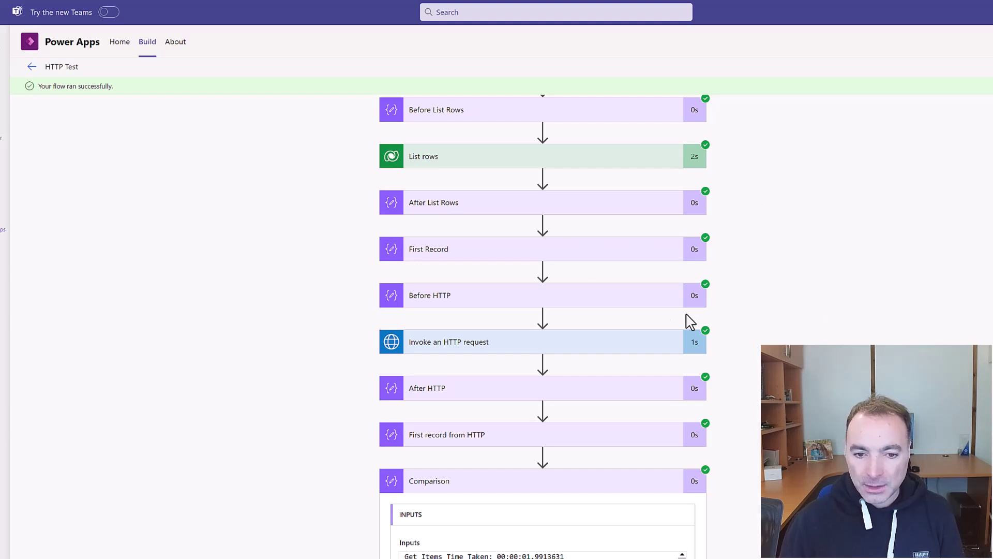
scroll(811, 337, down, 3)
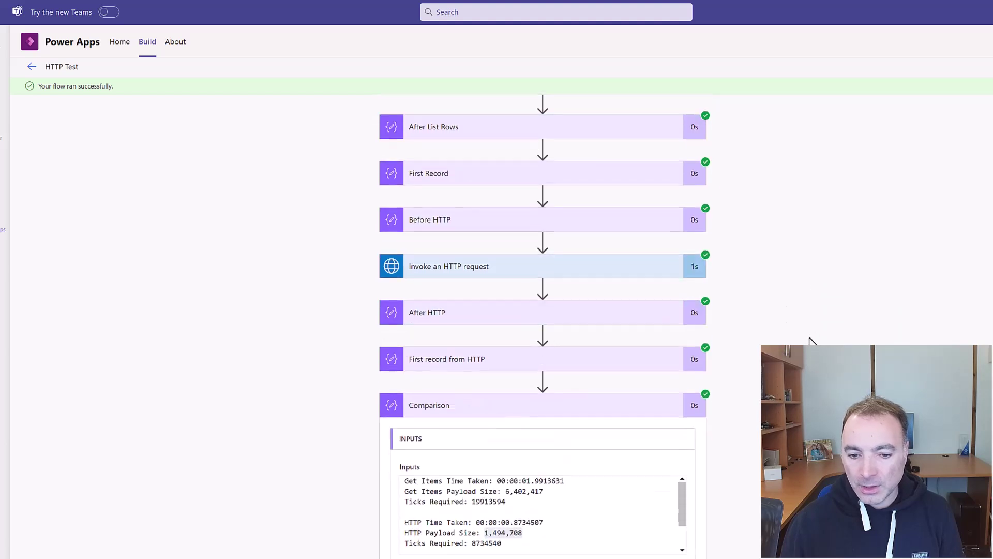
scroll(739, 345, up, 4)
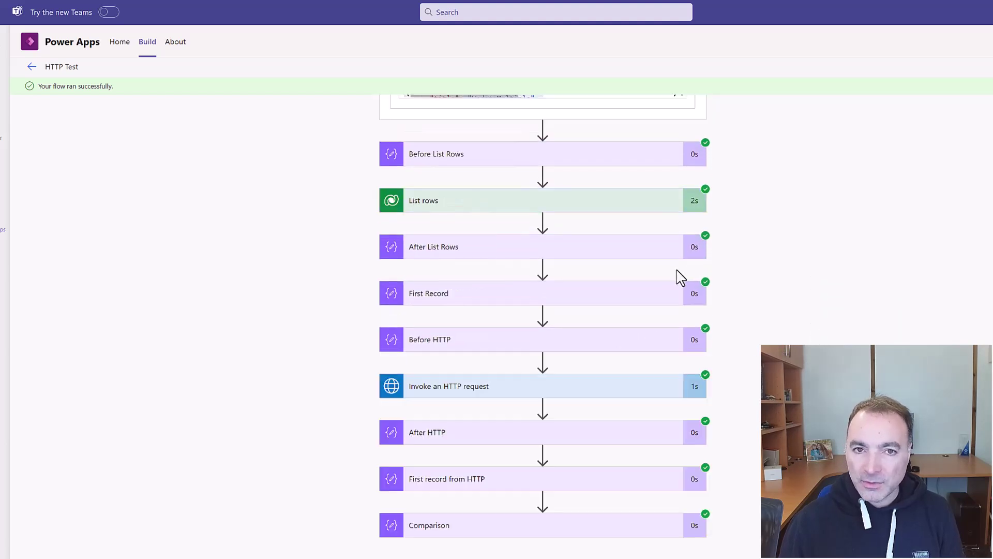
scroll(694, 271, up, 3)
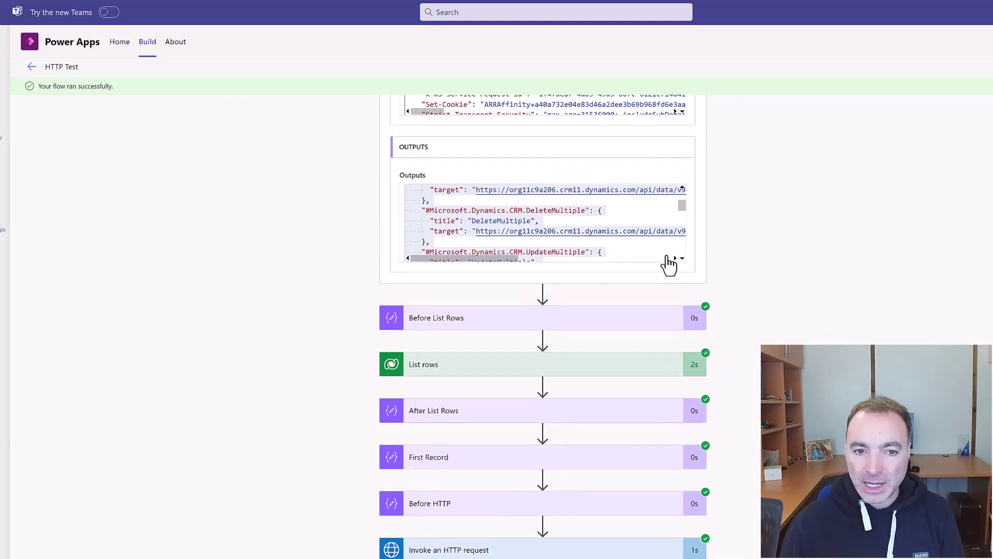
scroll(792, 228, up, 3)
click(543, 147)
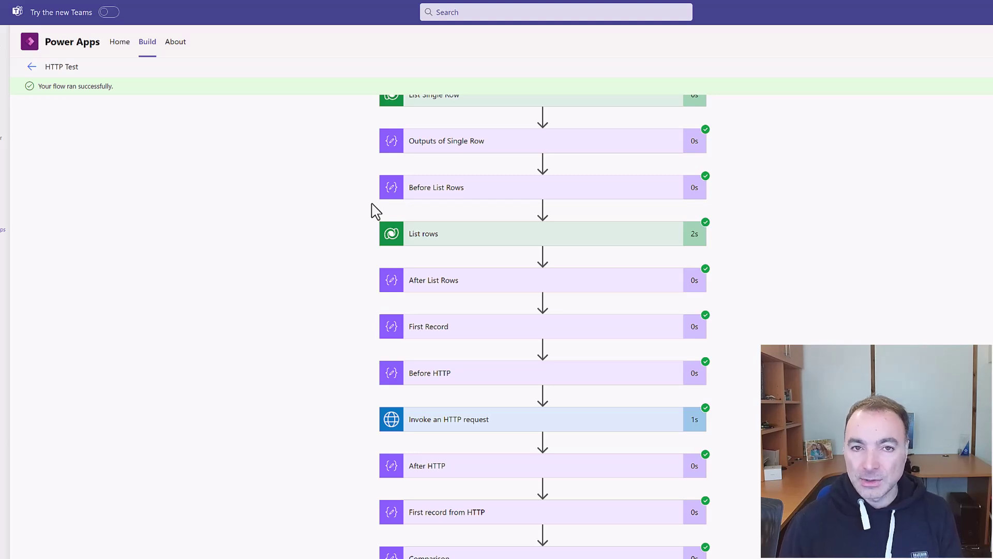
Step: Open the Pagination with HTTP Action flow and expand the APIVariable and HTTP Results variables
key(alt+Tab)
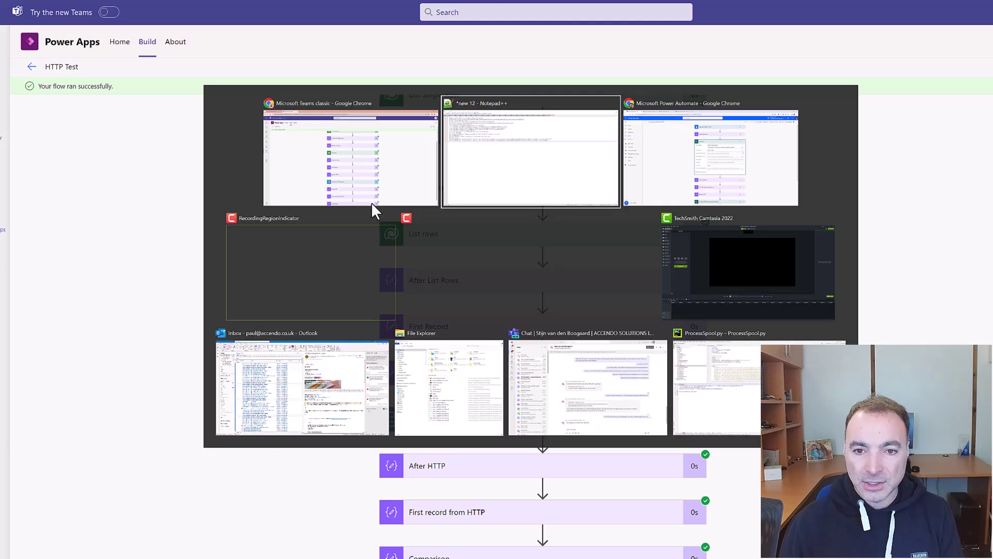
key(alt+Tab)
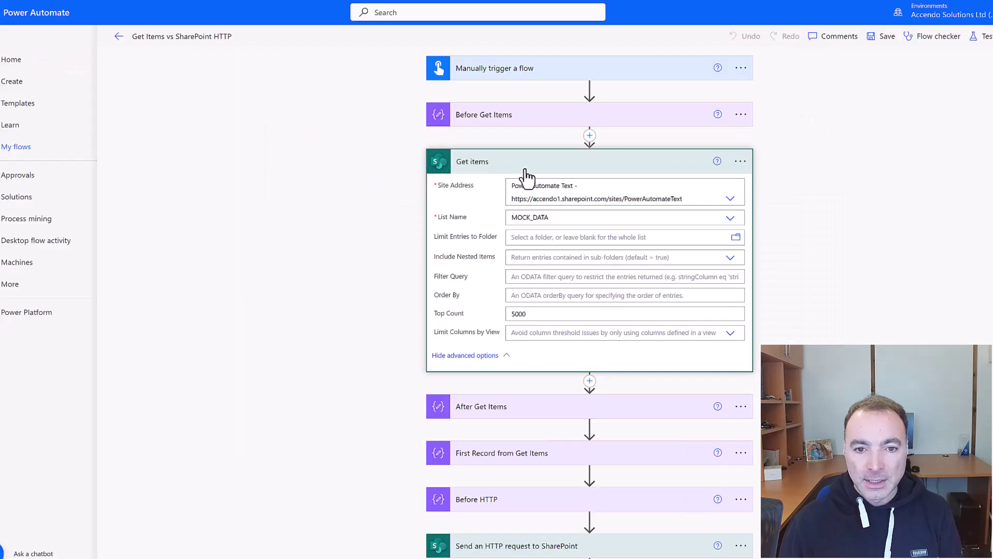
click(119, 37)
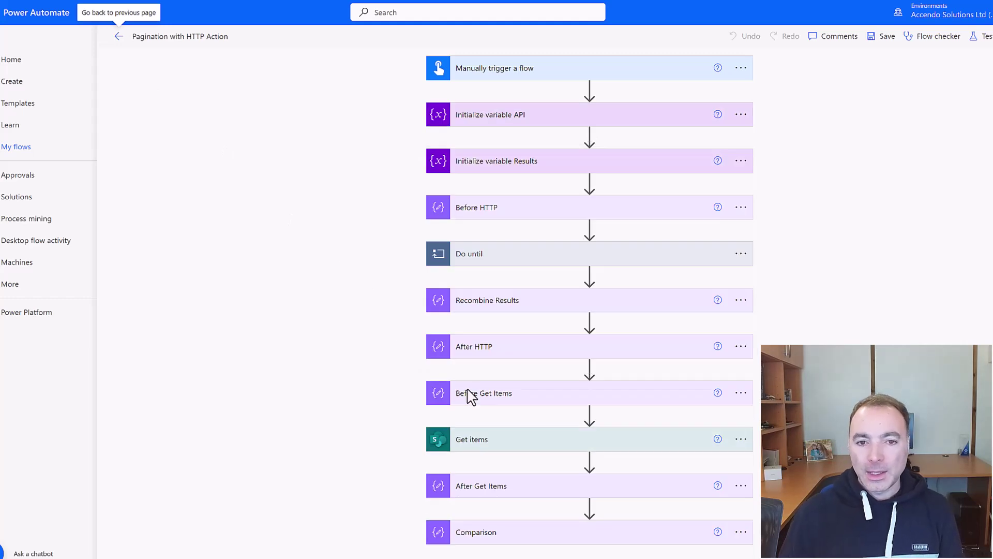
click(537, 118)
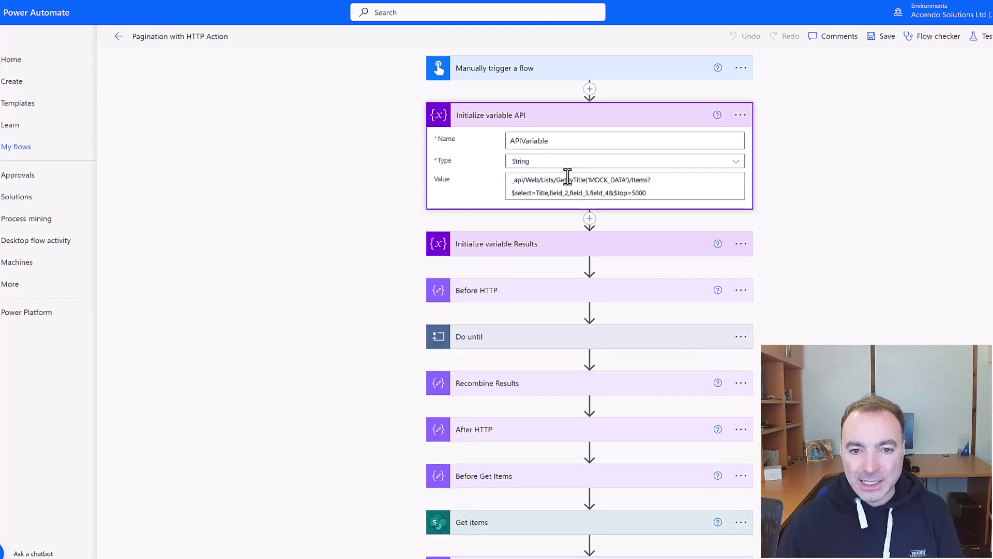
click(601, 241)
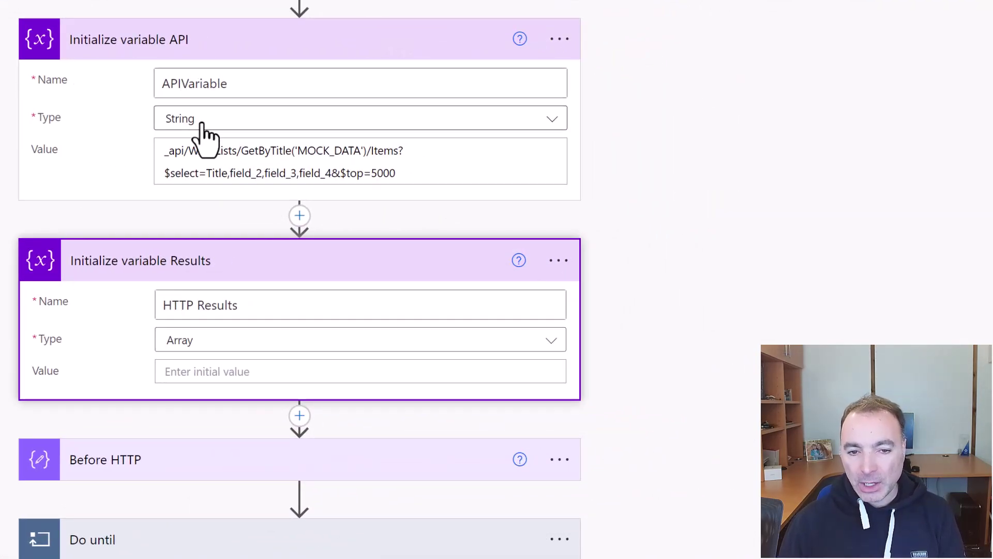
drag(402, 172, 213, 244)
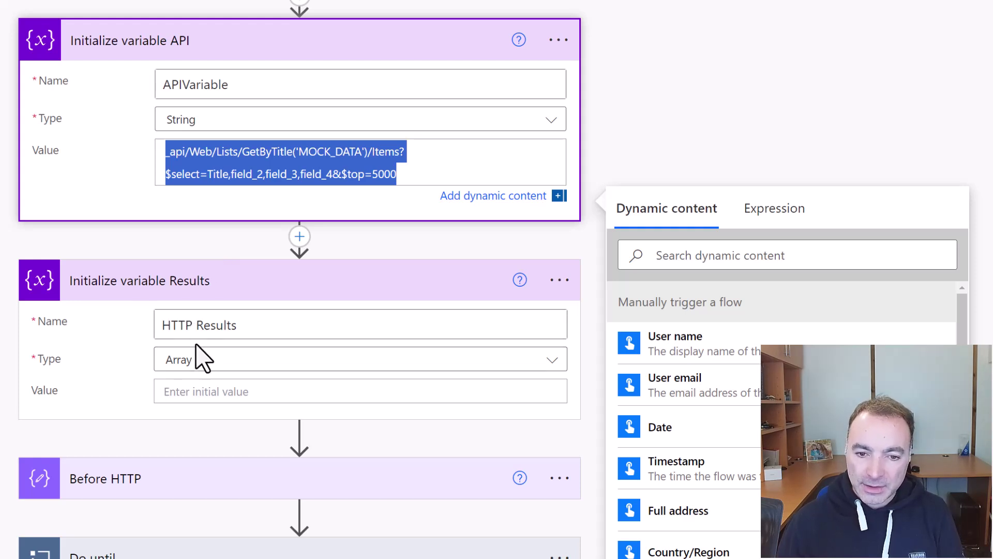
Step: Collapse the variable steps and expand the Do until loop with its APIVariable equals Complete condition
click(207, 279)
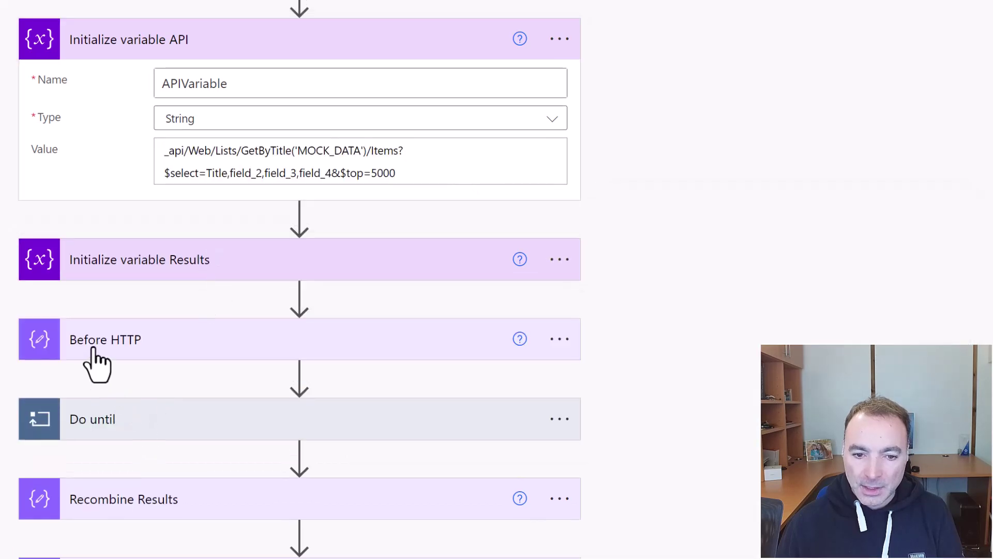
click(93, 351)
click(117, 357)
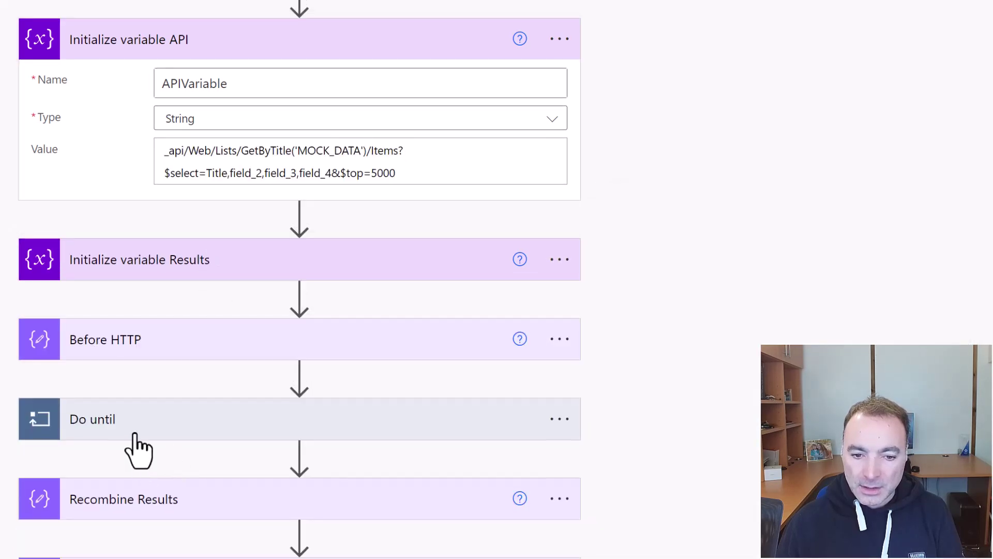
click(133, 430)
scroll(178, 459, down, 5)
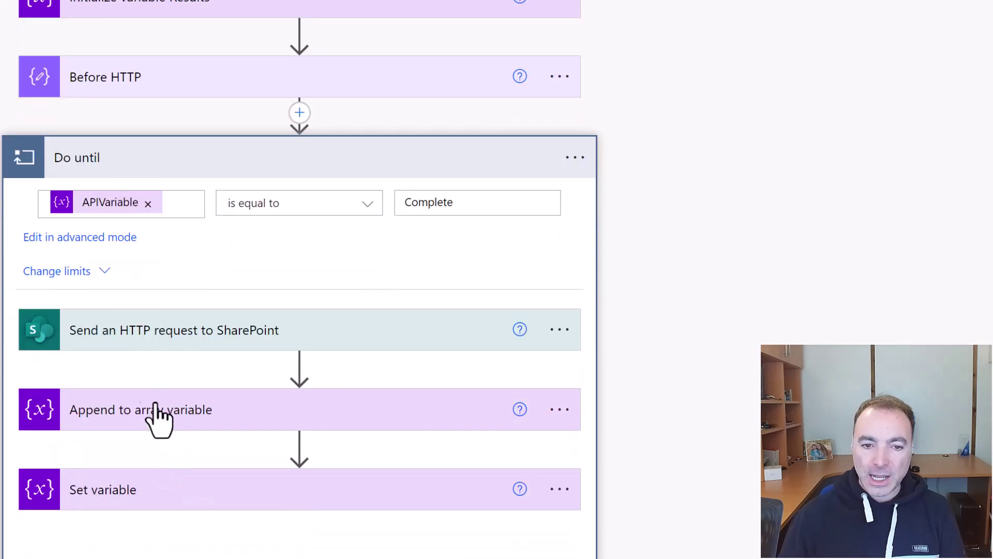
Step: Expand Send an HTTP request to SharePoint to show its GET method and APIVariable Uri
mouse_move(85, 217)
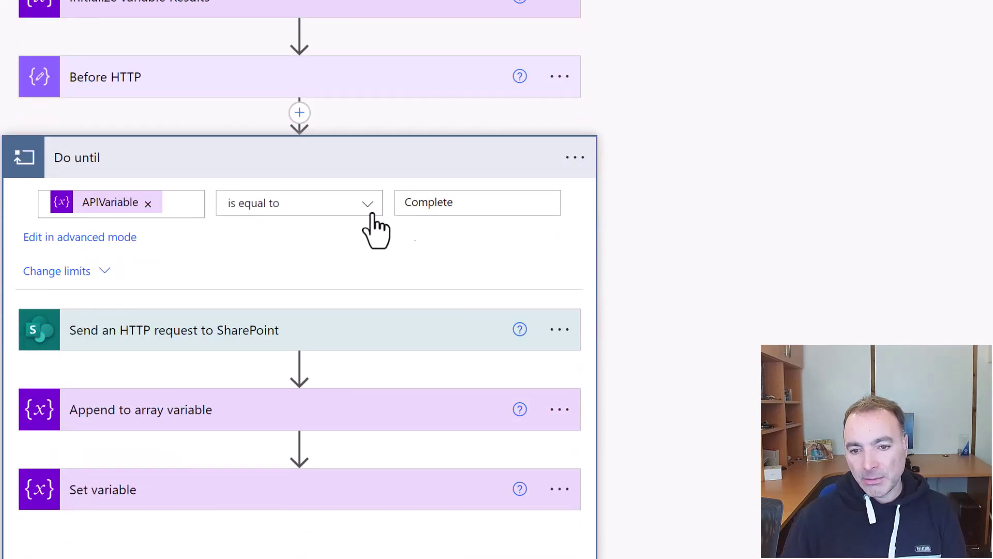
click(229, 331)
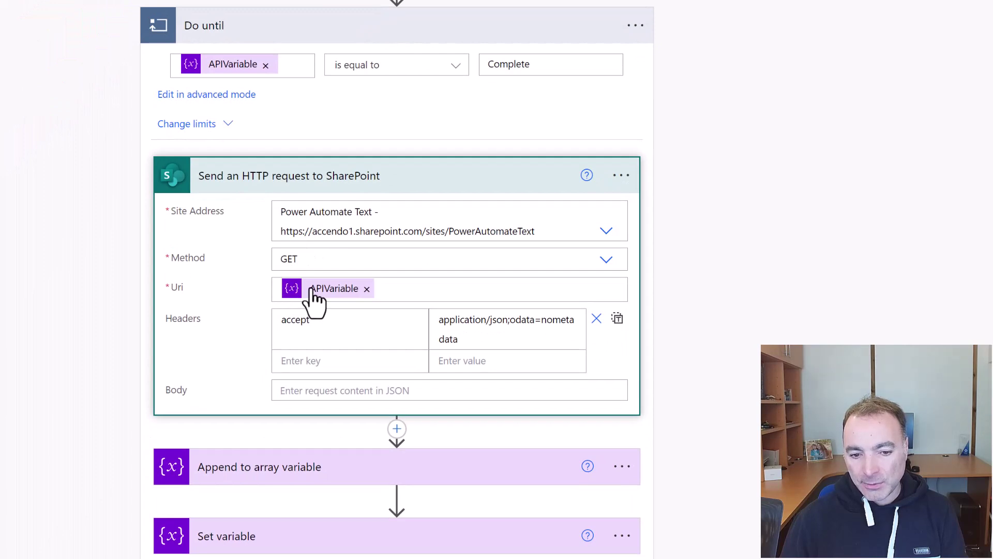
scroll(308, 259, up, 3)
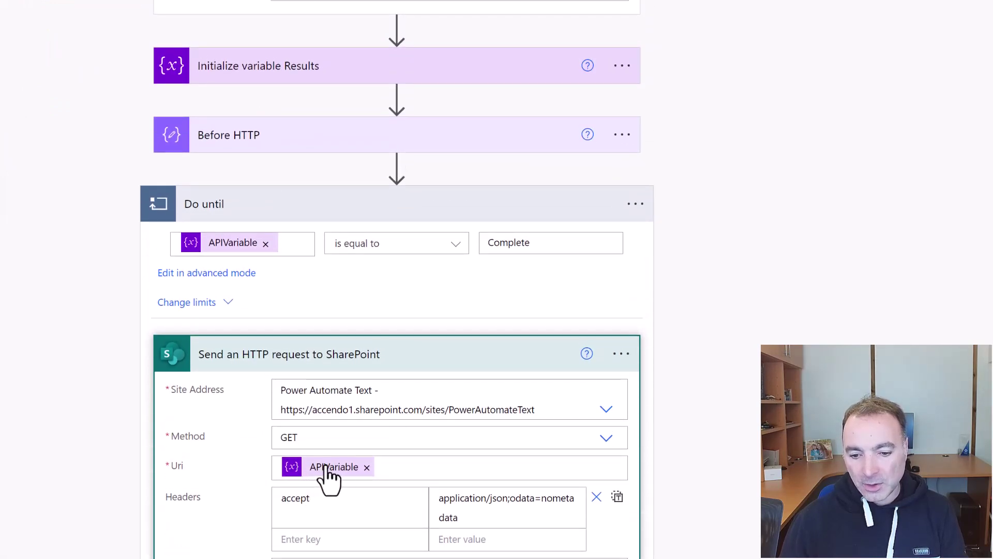
scroll(331, 468, down, 2)
scroll(327, 462, down, 3)
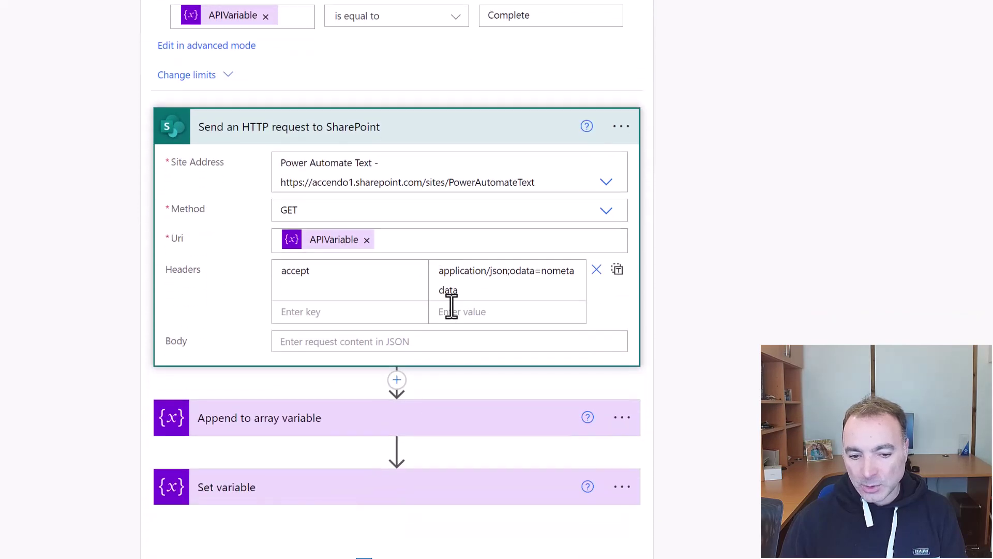
scroll(318, 290, down, 4)
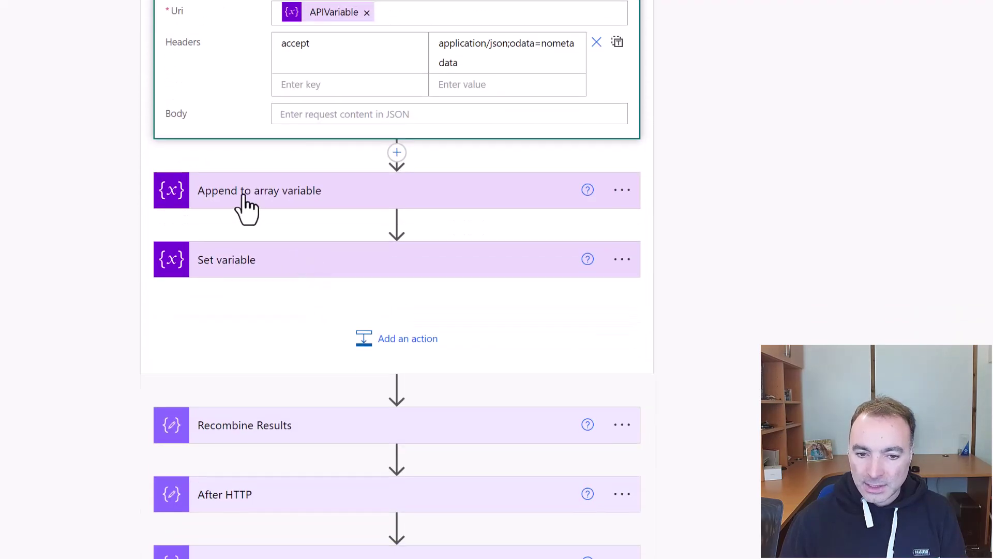
Step: Expand Append to array variable and Set variable, then open Set variable's if(...) value expression
click(246, 207)
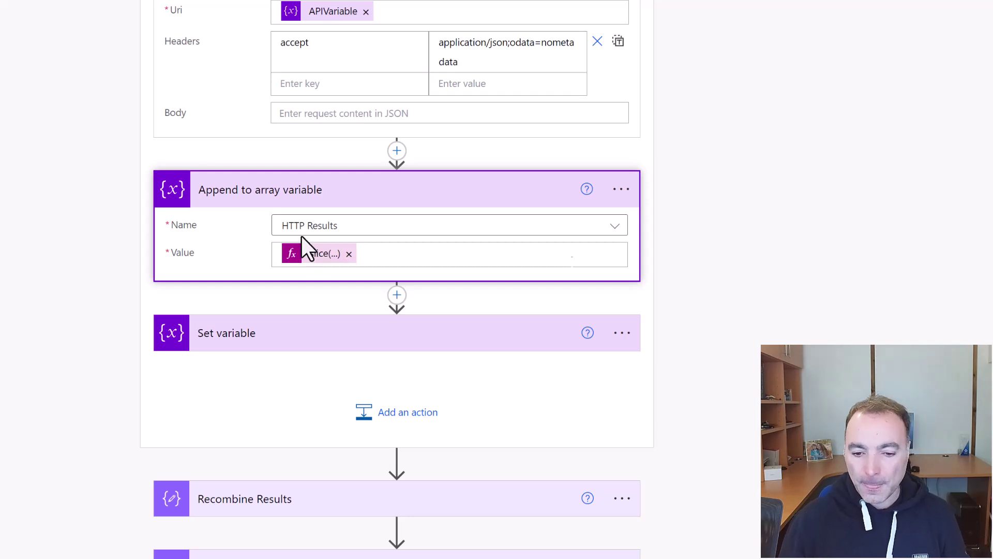
click(312, 351)
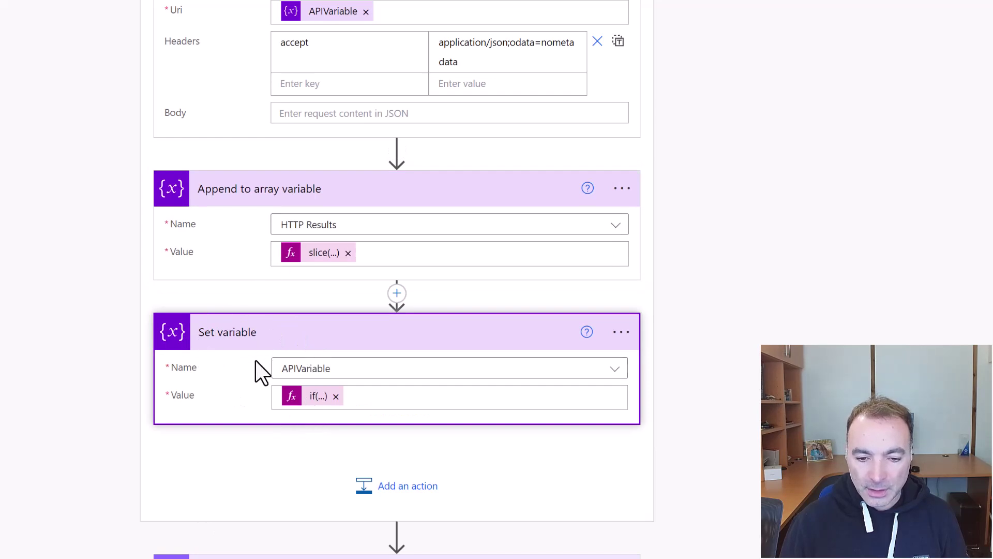
scroll(249, 357, down, 2)
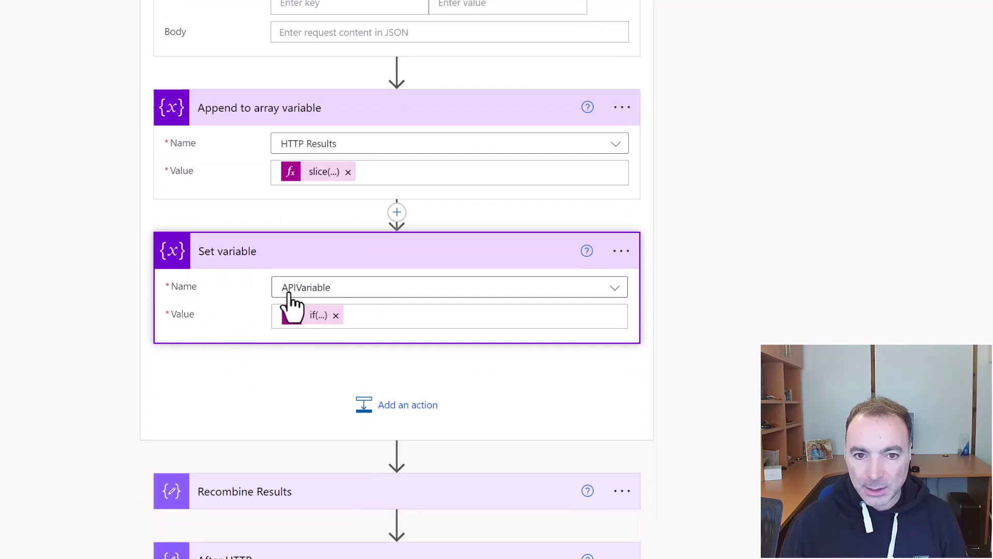
scroll(290, 269, up, 4)
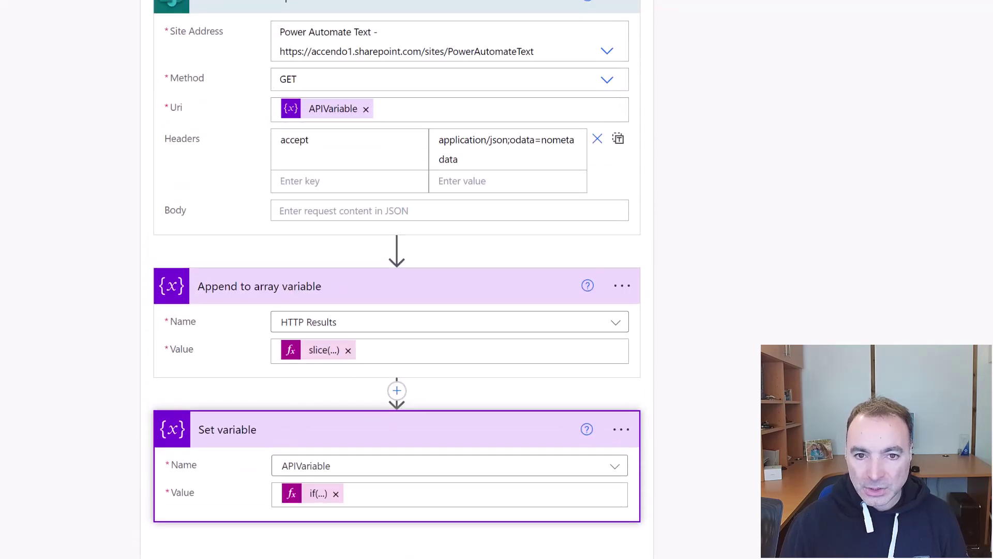
scroll(432, 267, down, 5)
click(306, 290)
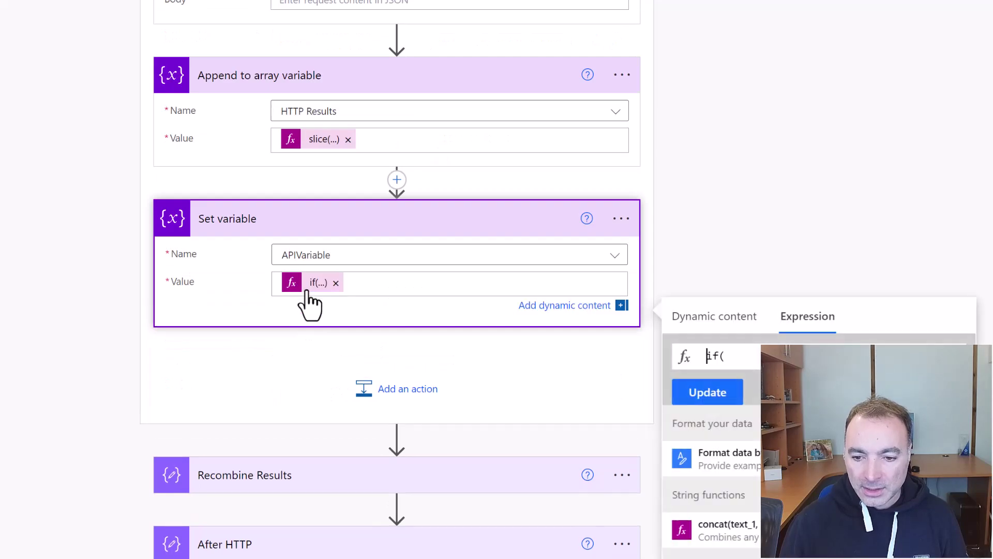
Step: Copy the if(...) expression and paste it over the contents of the Notepad++ document
click(710, 356)
key(ctrl+a)
key(alt+Tab)
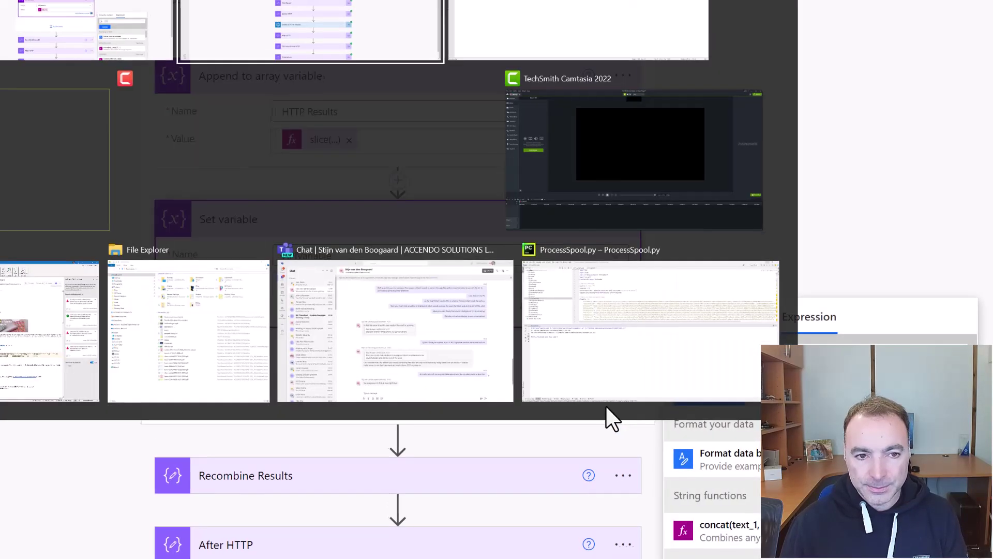
key(alt+Tab)
key(ctrl+a)
text(if(   equals(body('Send_an_HTTP_request_to_SharePoint')?['odata.nextLink'], null),   'Complete',   substring(body('Send_an_HTTP_request_to_SharePoint')?['odata.nextLink'], indexOf(body('Send_an_HTTP_request_to_SharePoint')['odata.nextLink'], '_'))   ))
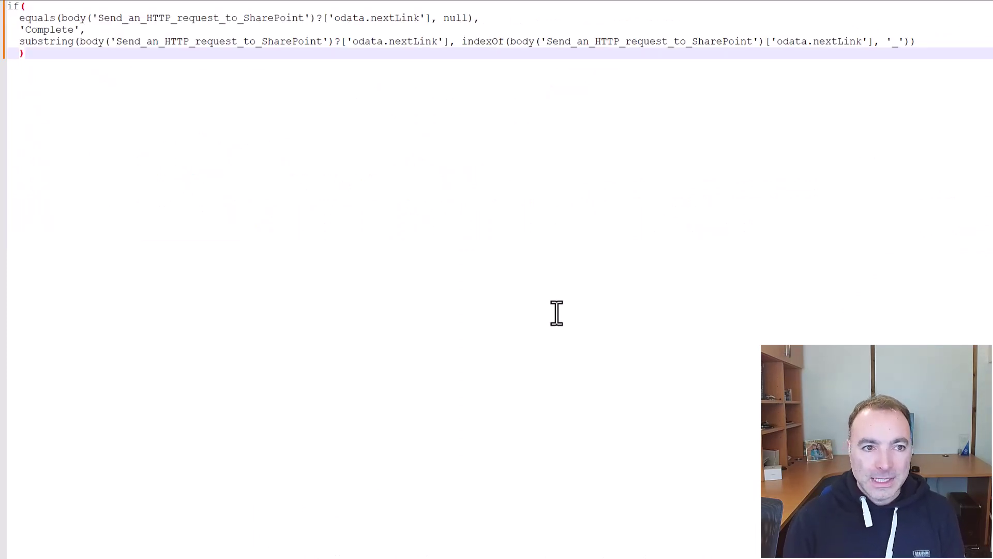
key(alt+Tab)
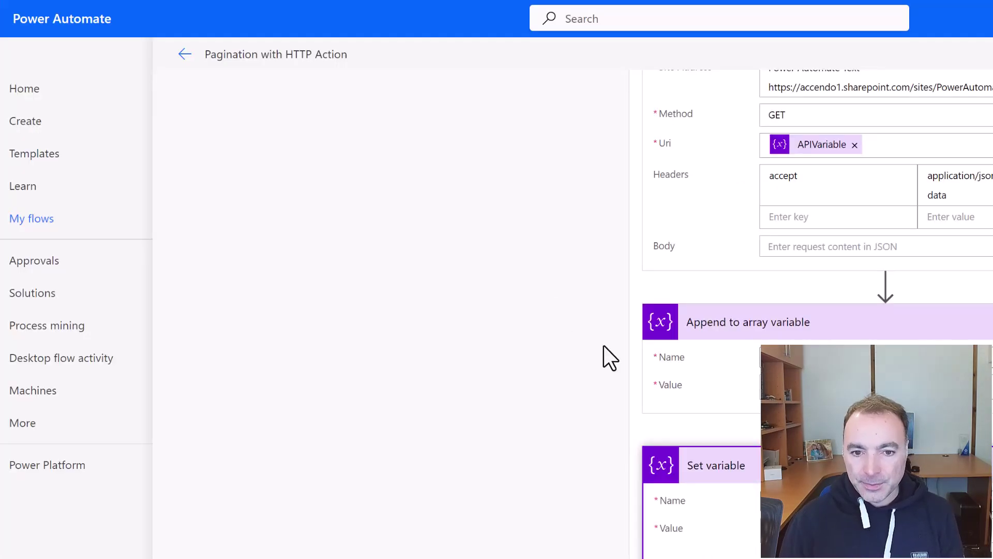
scroll(665, 408, up, 8)
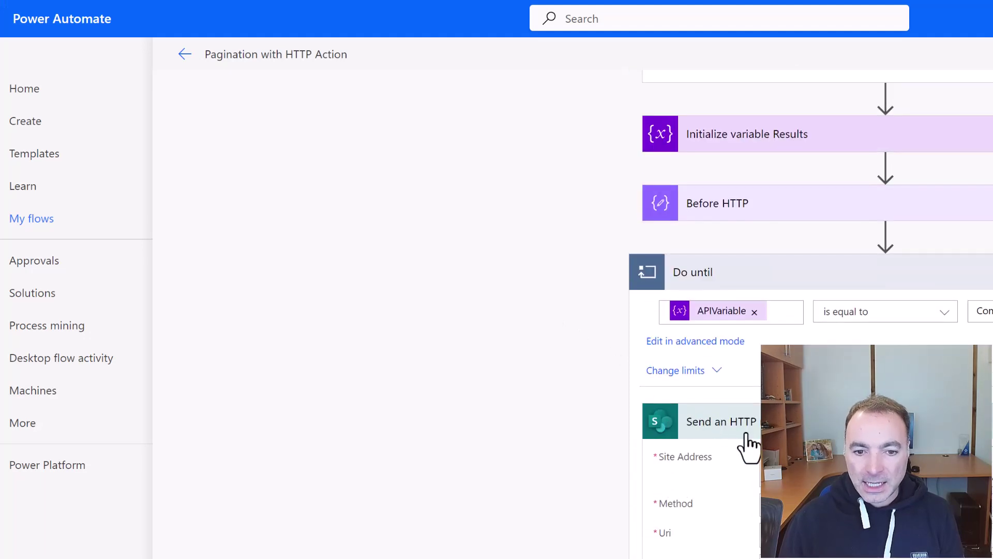
key(alt+Tab)
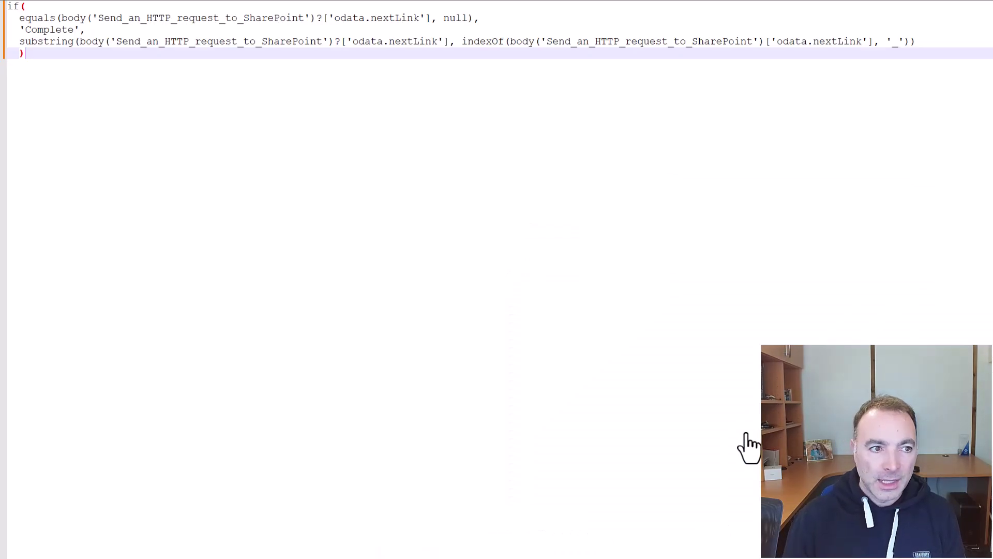
Step: Highlight the odata.nextLink null check, the 'Complete' result and the nextLink substring part
click(329, 18)
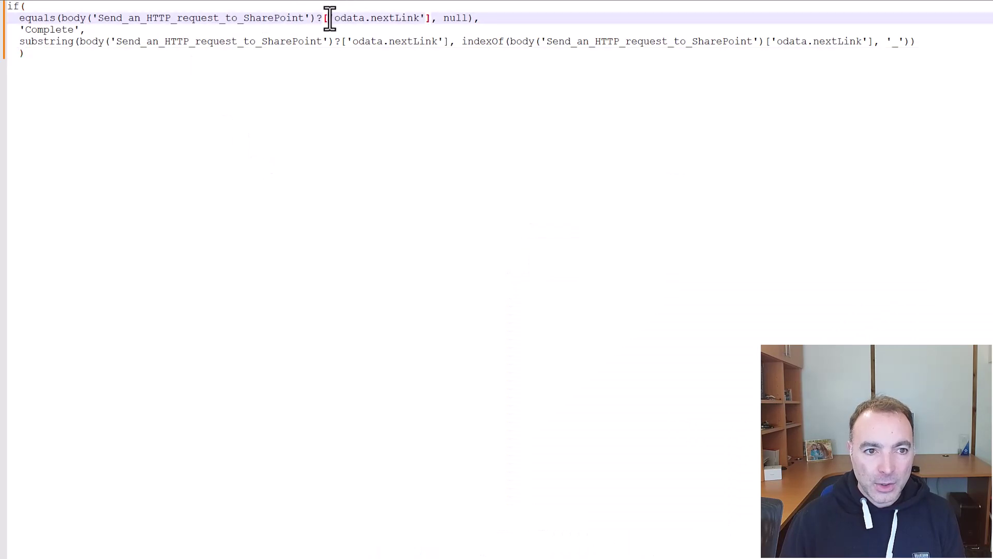
drag(329, 18, 428, 18)
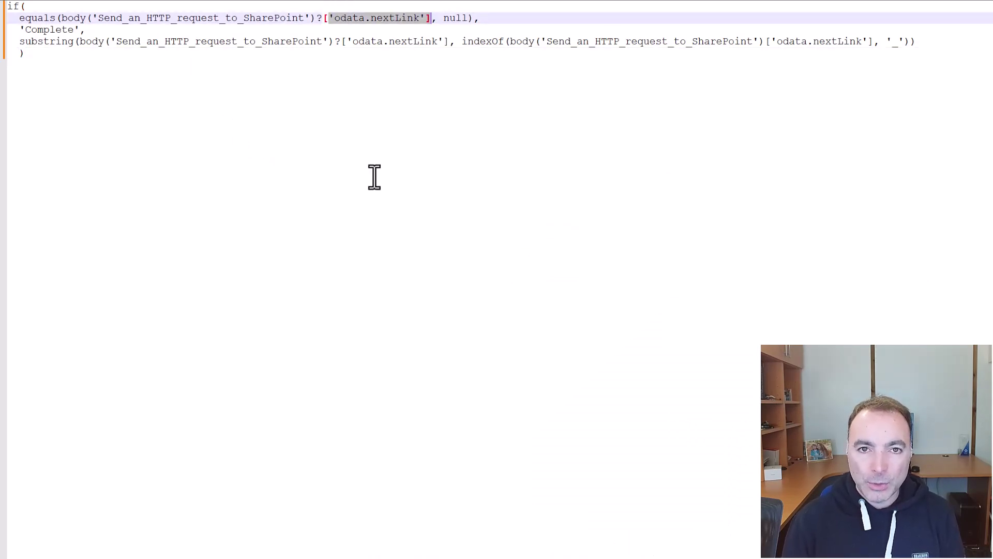
click(451, 8)
double_click(457, 23)
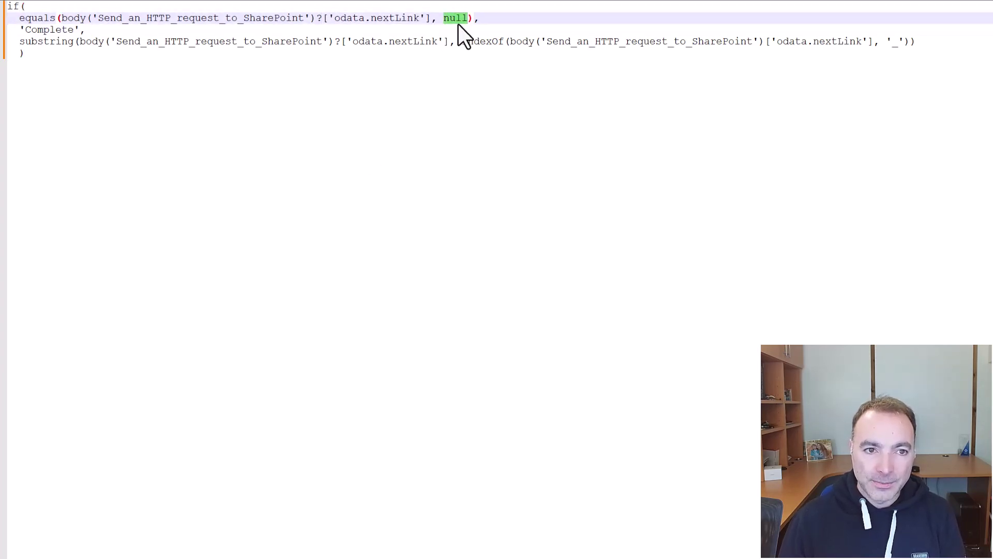
drag(20, 29, 80, 29)
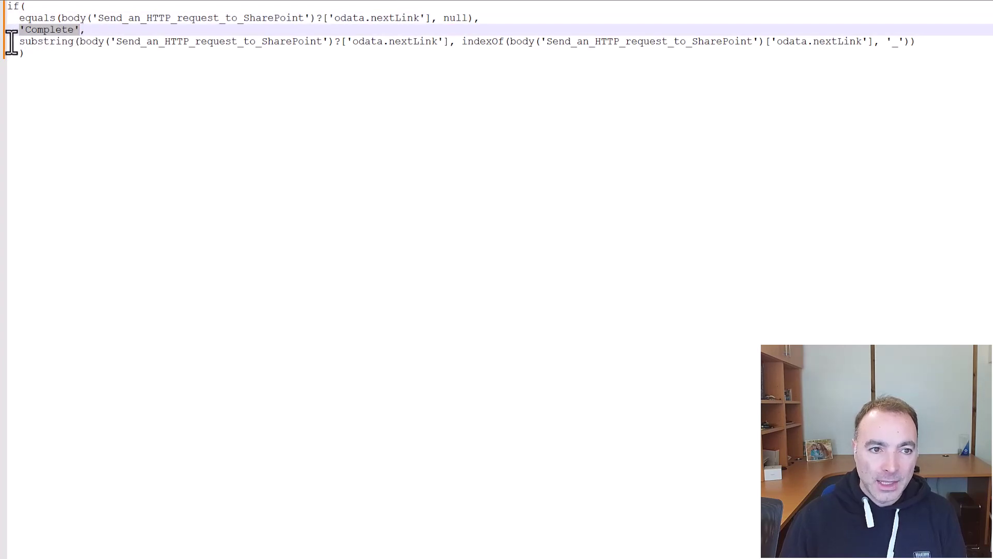
drag(770, 41, 868, 41)
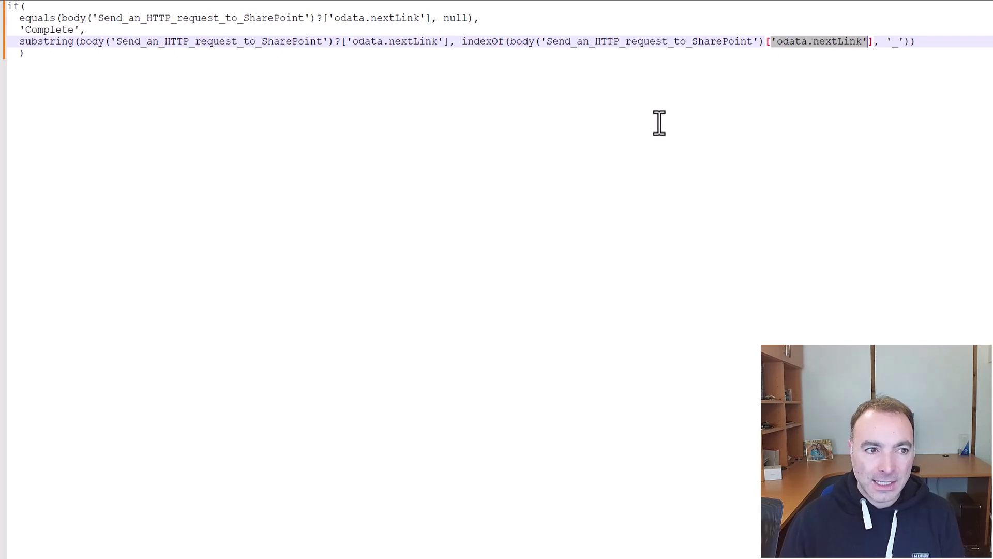
click(784, 65)
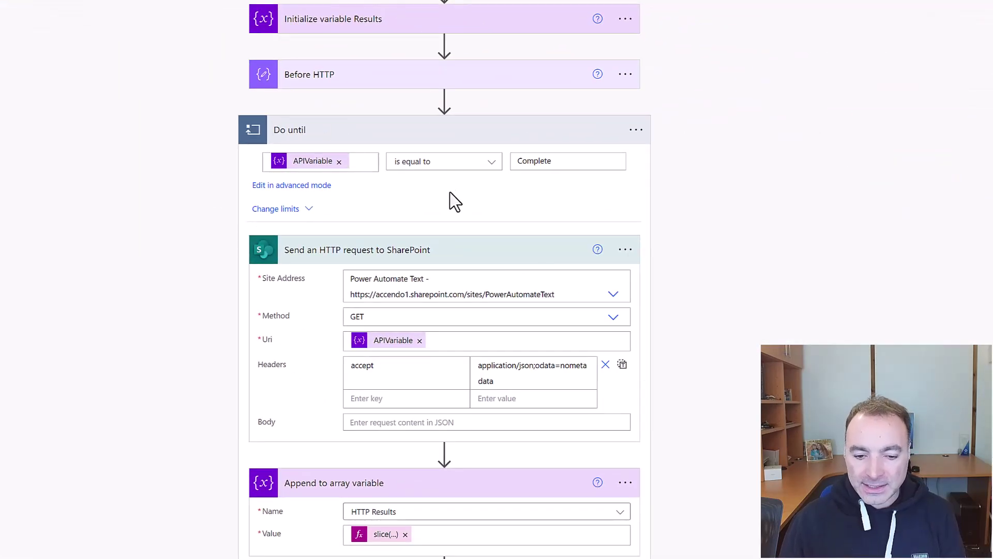
Step: Expand Recombine Results and select its json(...) input expression text
scroll(439, 220, down, 1)
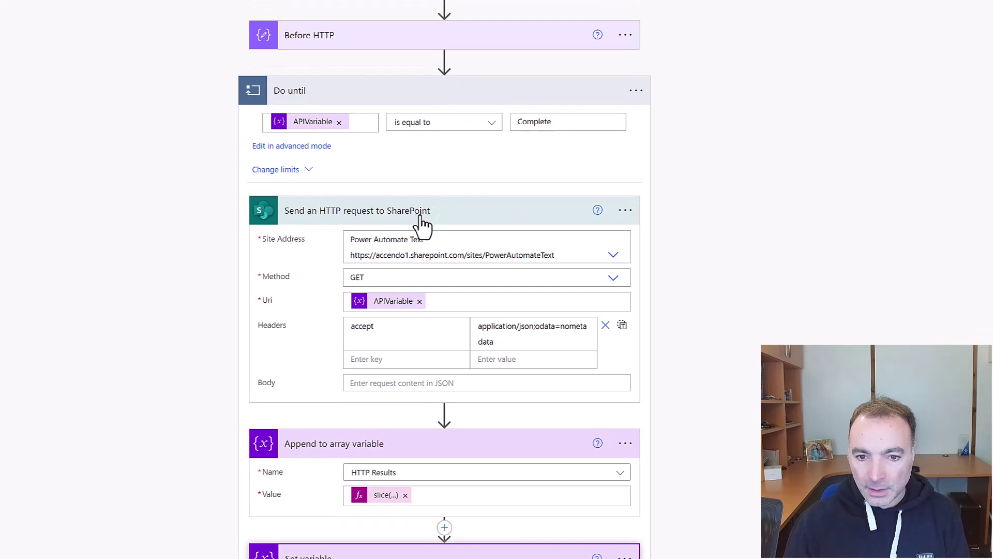
scroll(421, 220, down, 2)
scroll(413, 218, down, 9)
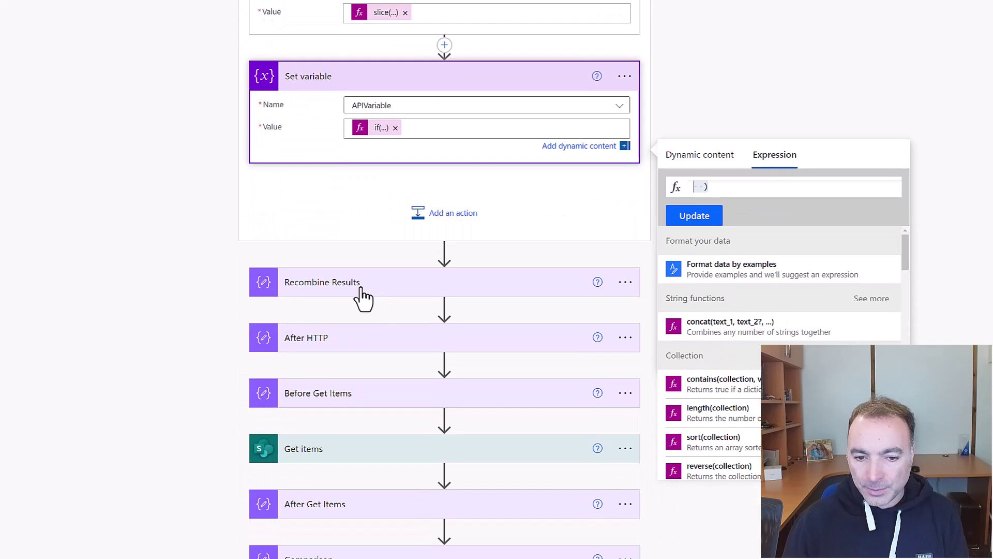
click(362, 295)
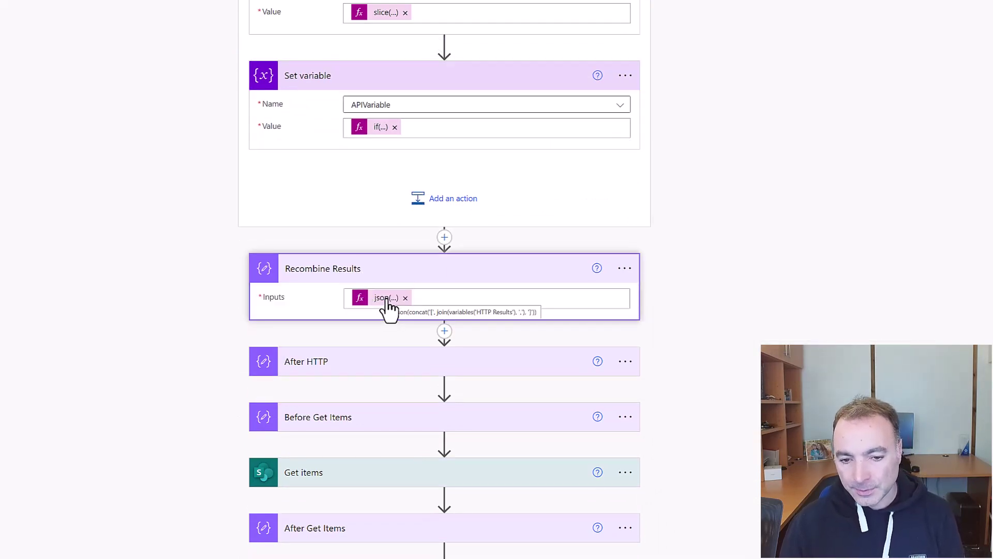
click(388, 304)
drag(694, 357, 756, 357)
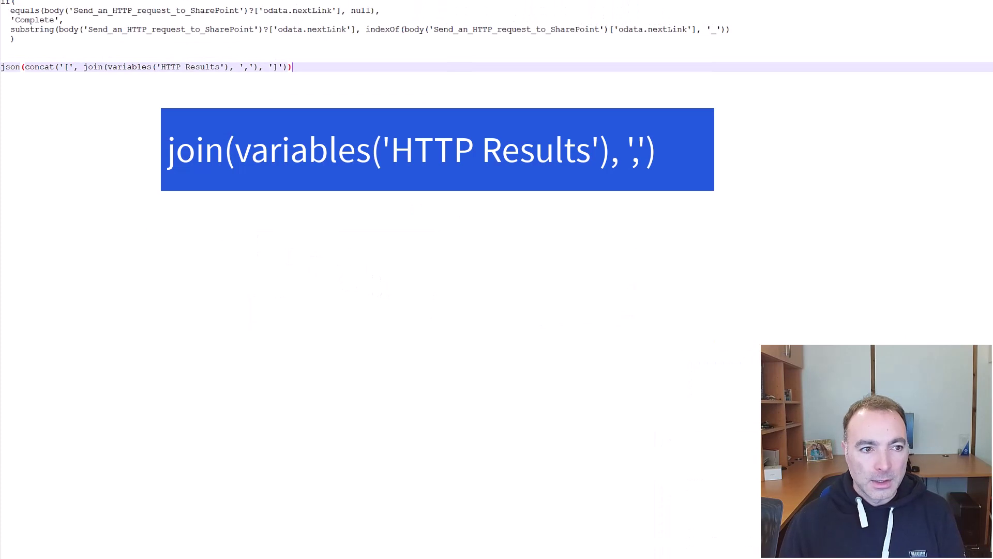
Step: Highlight join, the ',' separator, concat, the '[' string and the outer json function
drag(83, 67, 228, 67)
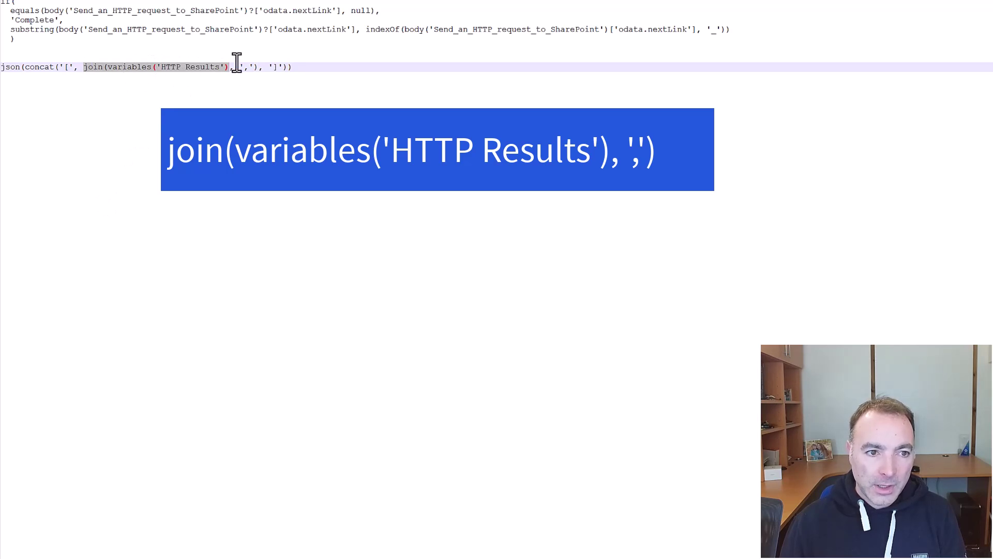
shift+click(255, 67)
click(248, 67)
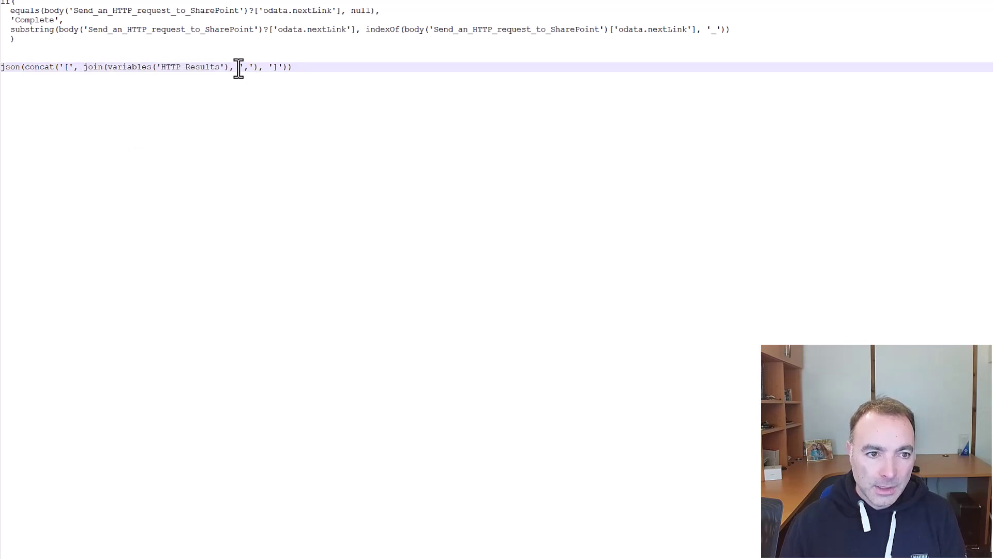
drag(239, 66, 253, 67)
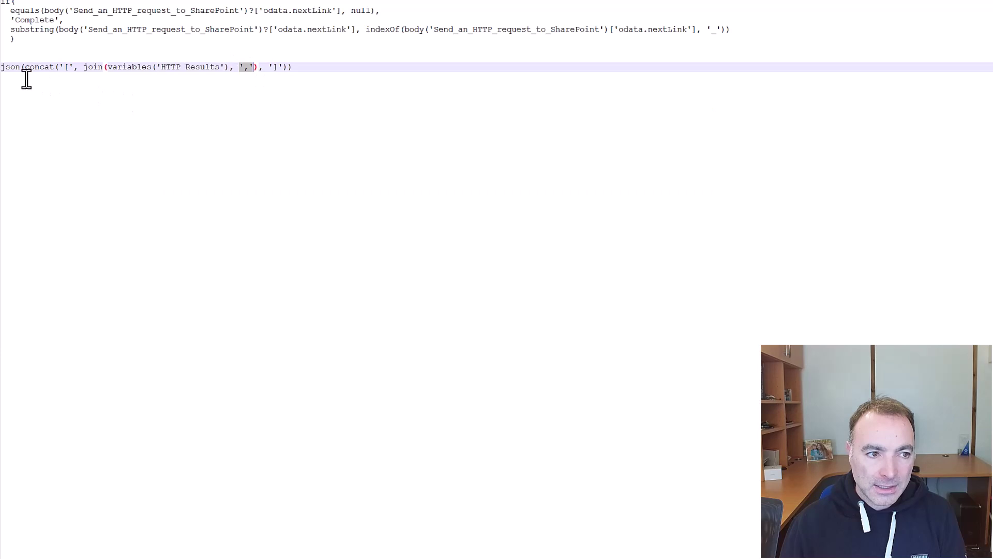
drag(24, 67, 50, 65)
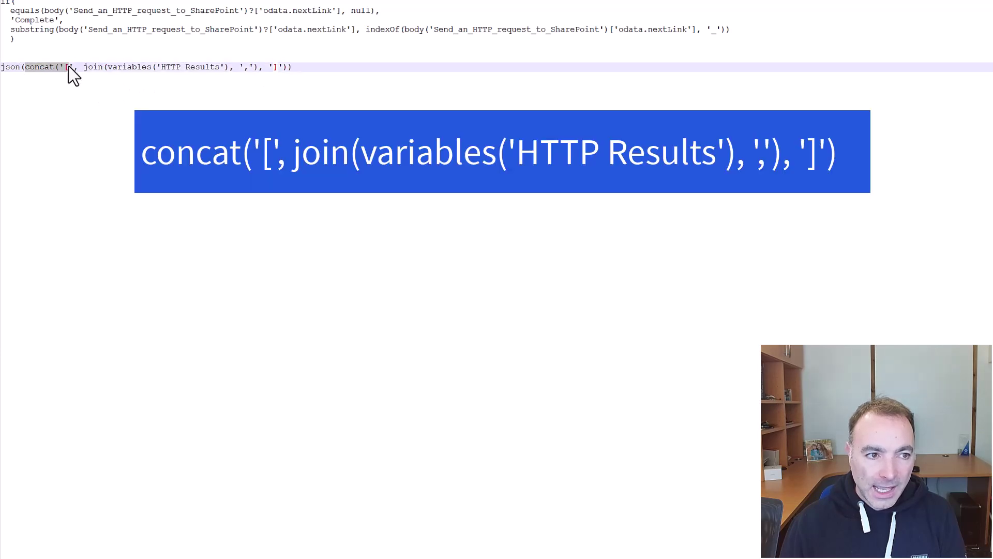
click(65, 68)
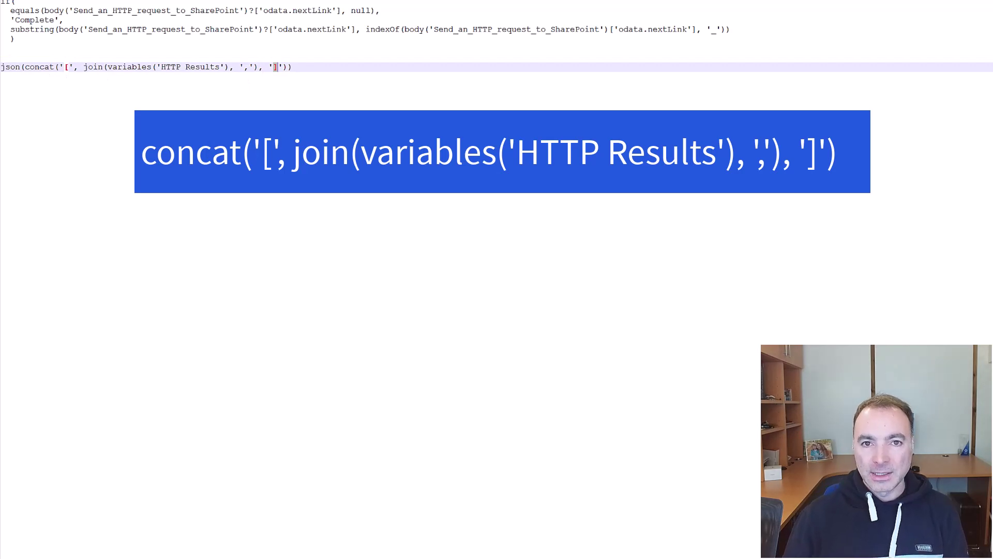
double_click(9, 66)
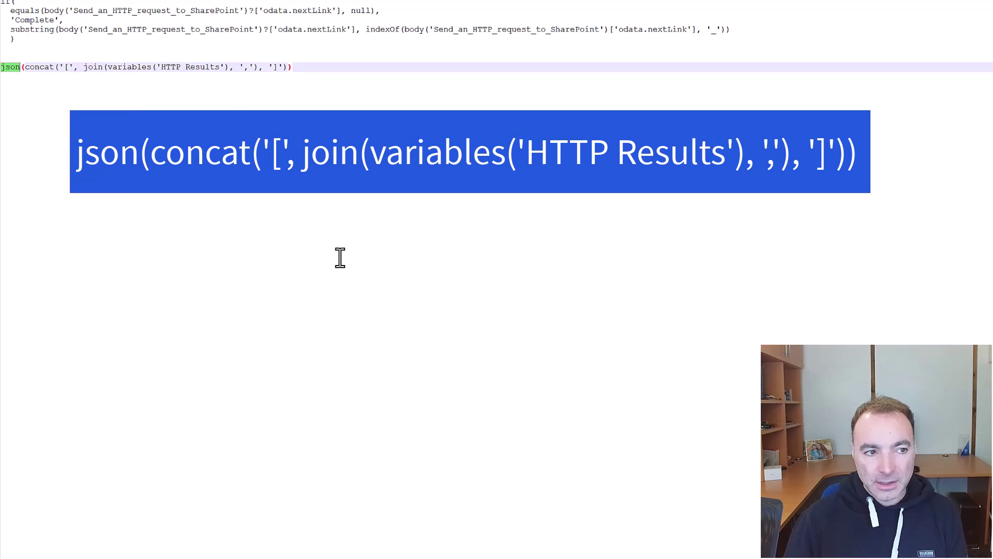
key(alt+Tab)
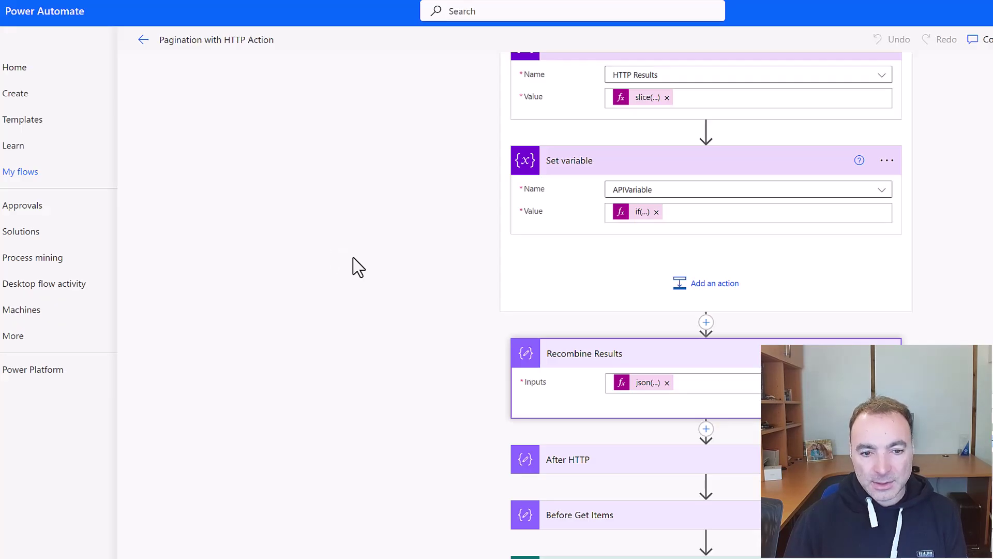
Step: Run a manual test of the flow; it succeeds with Do until at 3s and Get items 9s
click(617, 385)
scroll(914, 252, up, 4)
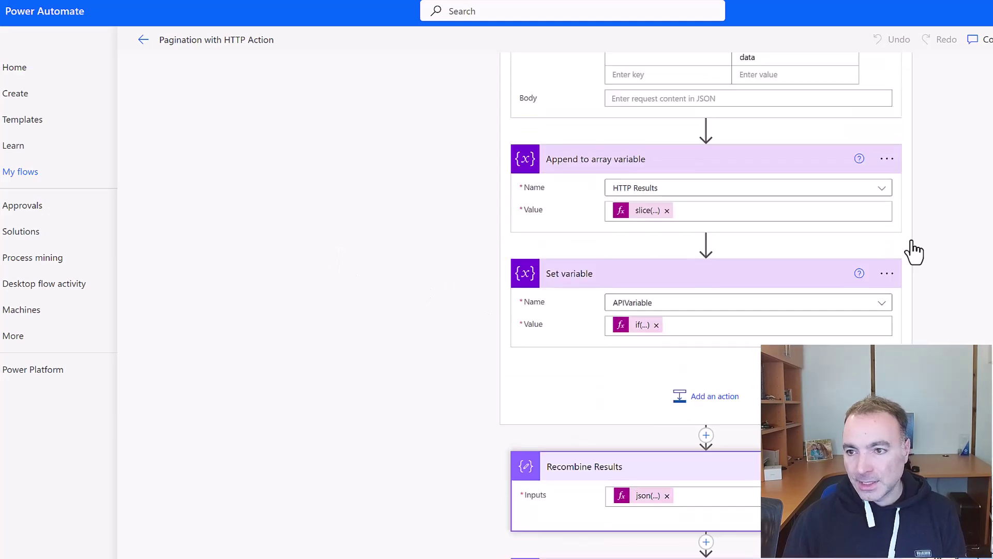
click(960, 31)
click(817, 83)
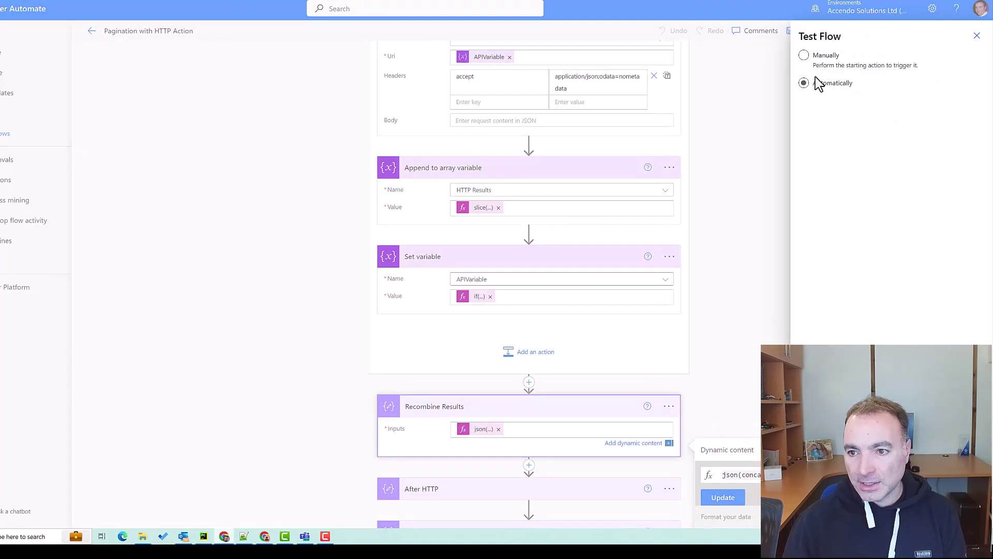
click(817, 67)
click(817, 515)
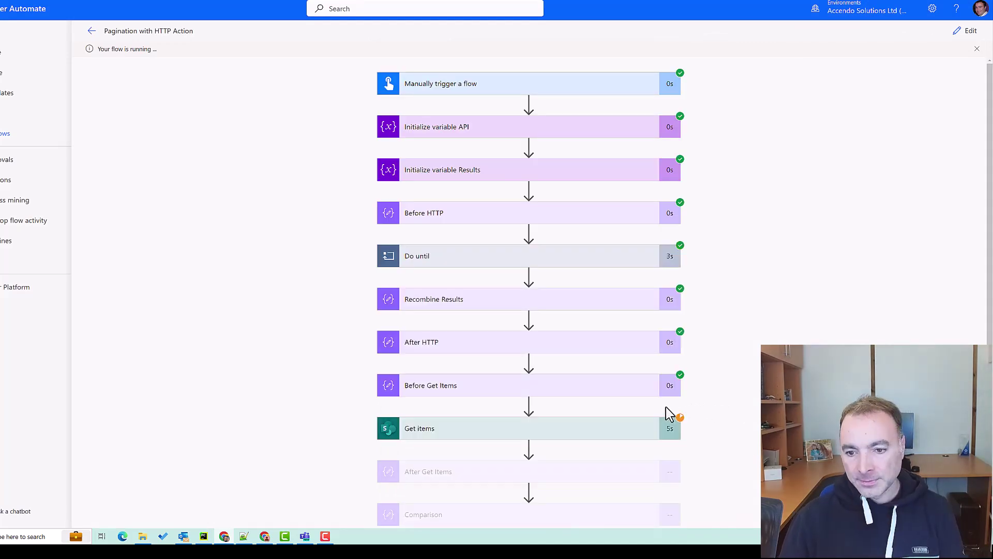
scroll(733, 380, down, 1)
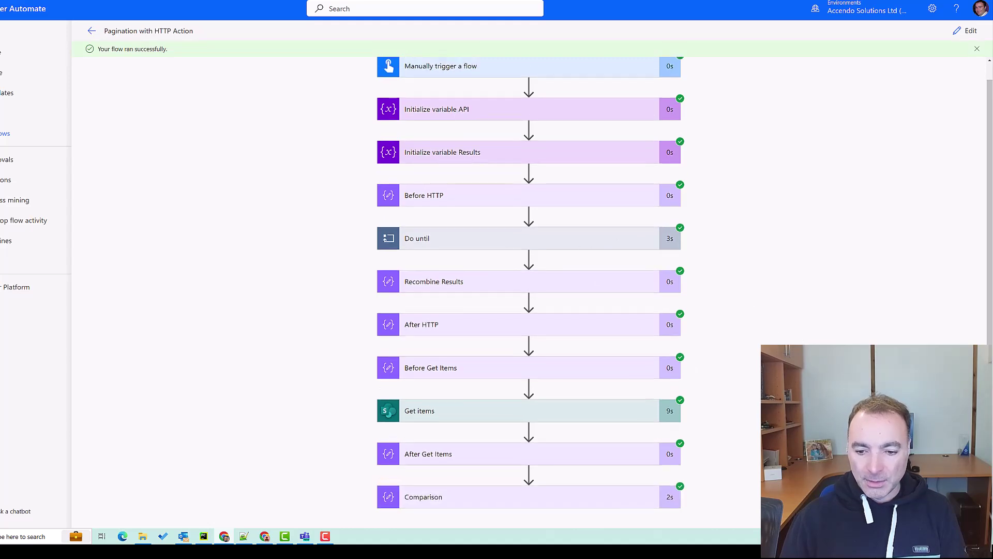
Step: Expand Comparison and highlight both time-taken values and payload sizes 16,716,795 and 482,506
click(591, 496)
scroll(715, 405, down, 5)
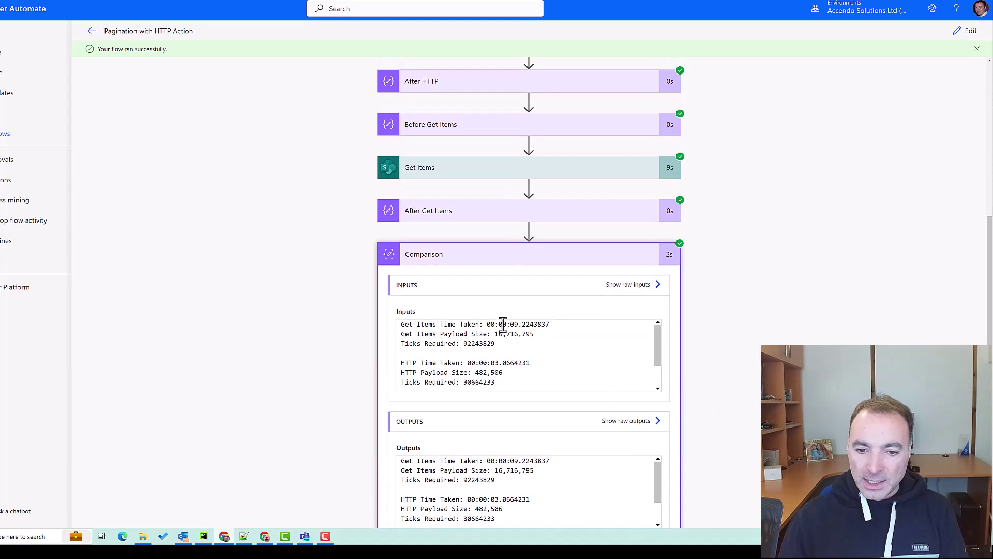
drag(503, 324, 528, 324)
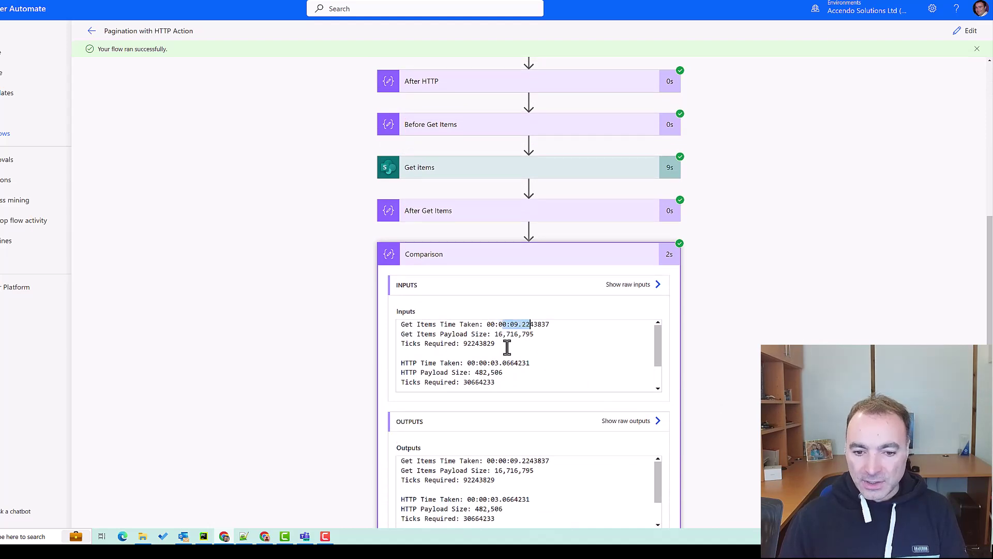
drag(475, 363, 531, 363)
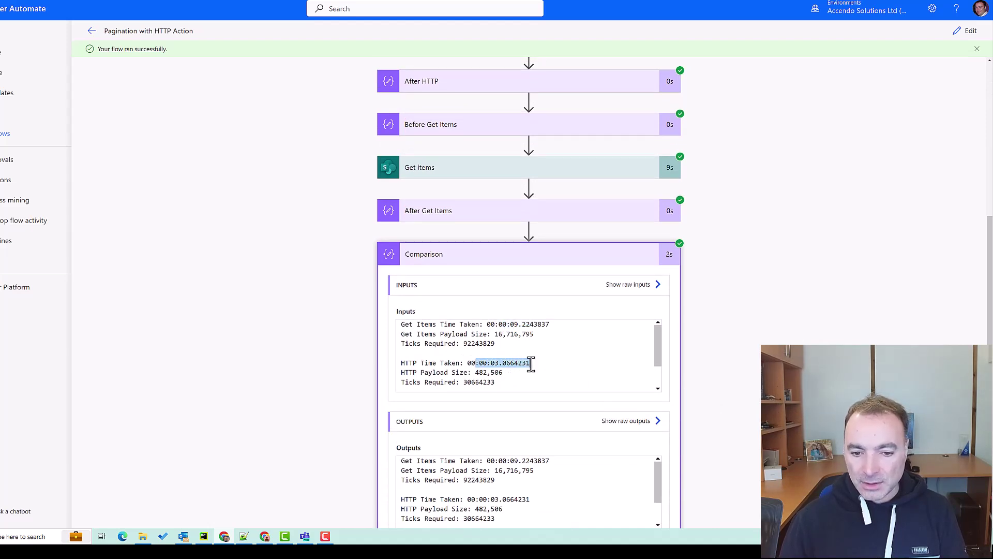
drag(494, 334, 536, 336)
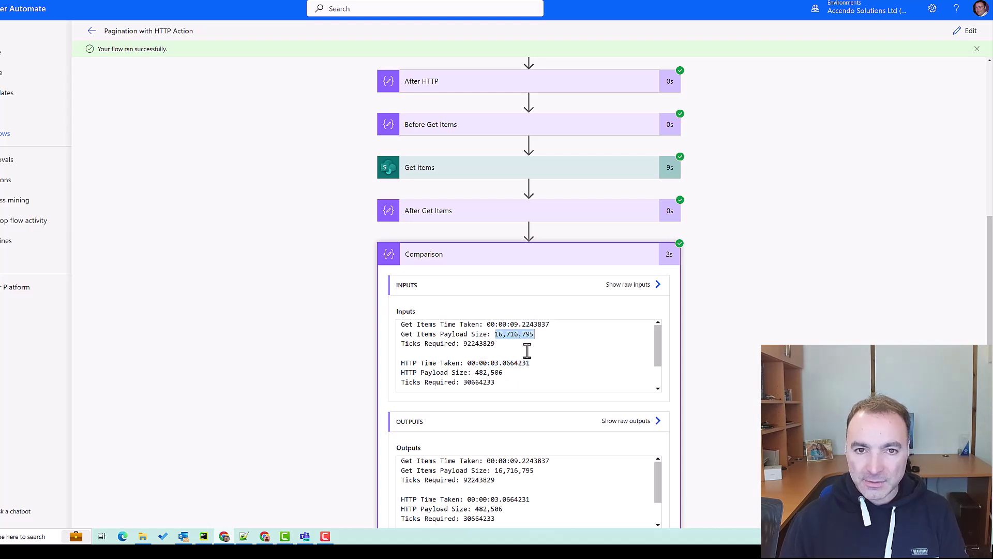
drag(475, 372, 508, 373)
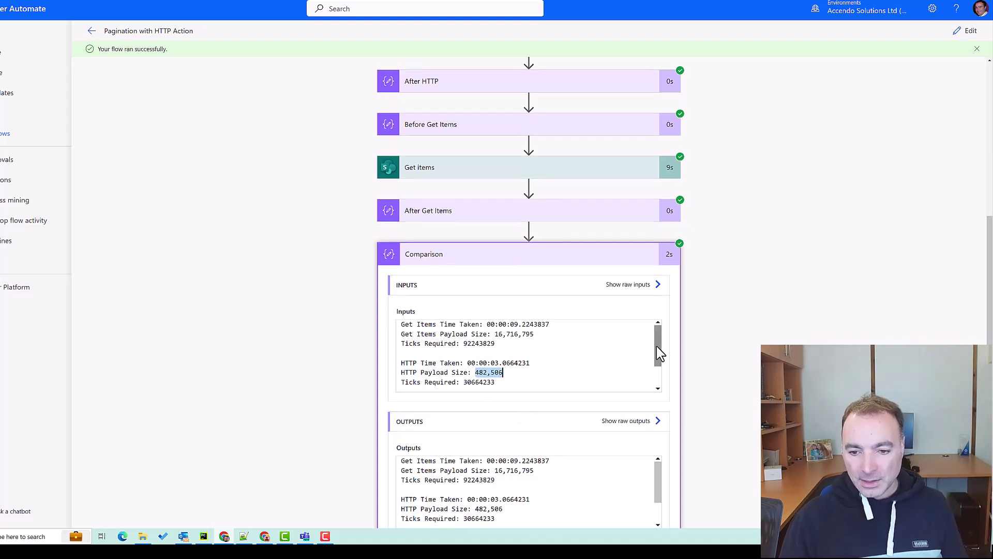
Step: Highlight the 66.76 % time reduction and the 16,234,289 payload size difference
drag(658, 353, 654, 371)
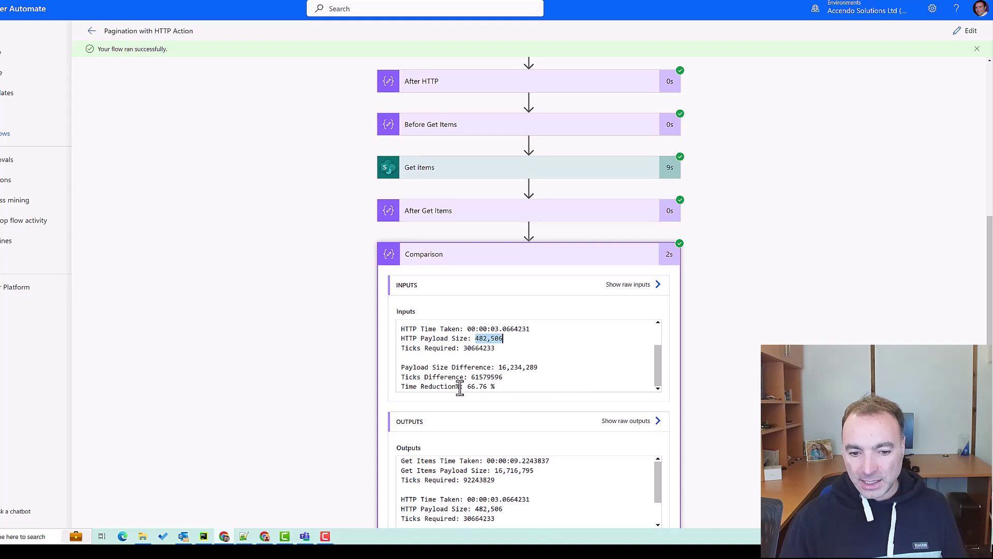
drag(464, 388, 506, 388)
click(504, 387)
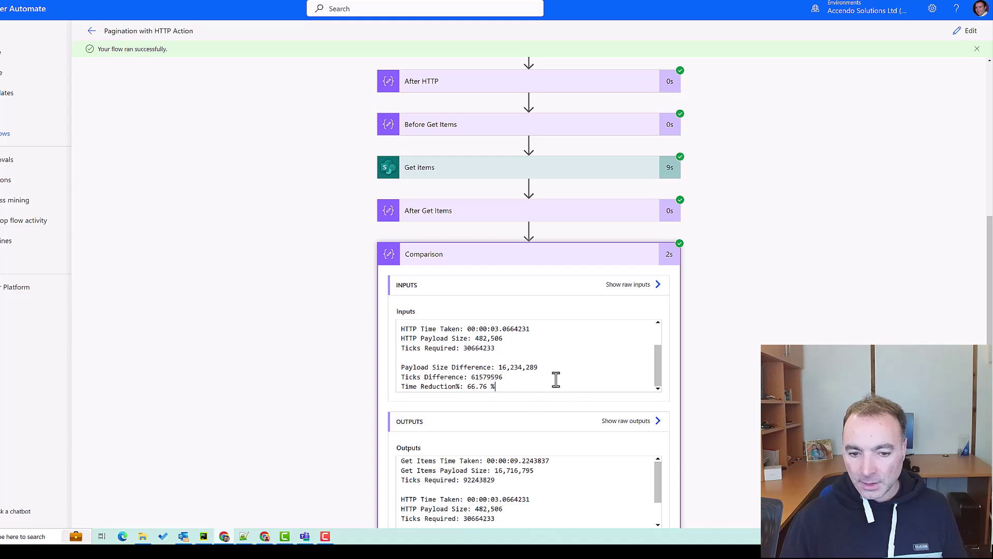
drag(500, 367, 548, 367)
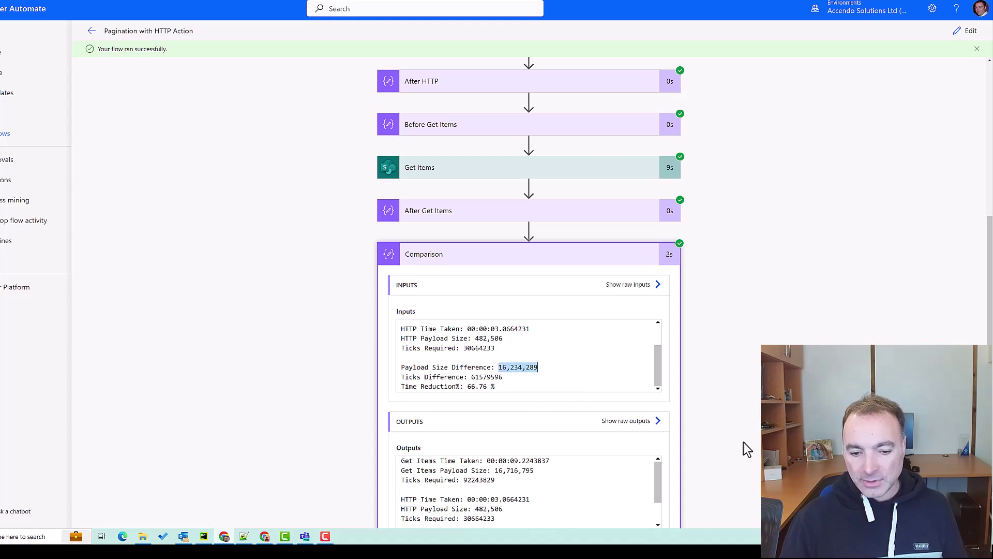
scroll(743, 442, up, 1)
Step: Collapse the Comparison step's details and briefly check the Get items step's inputs
scroll(646, 378, up, 2)
click(597, 323)
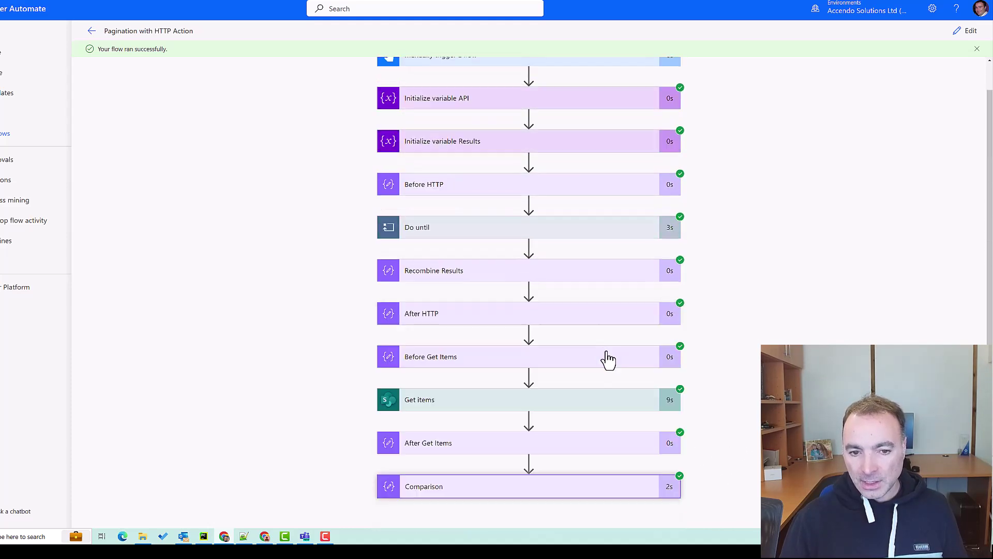
click(464, 407)
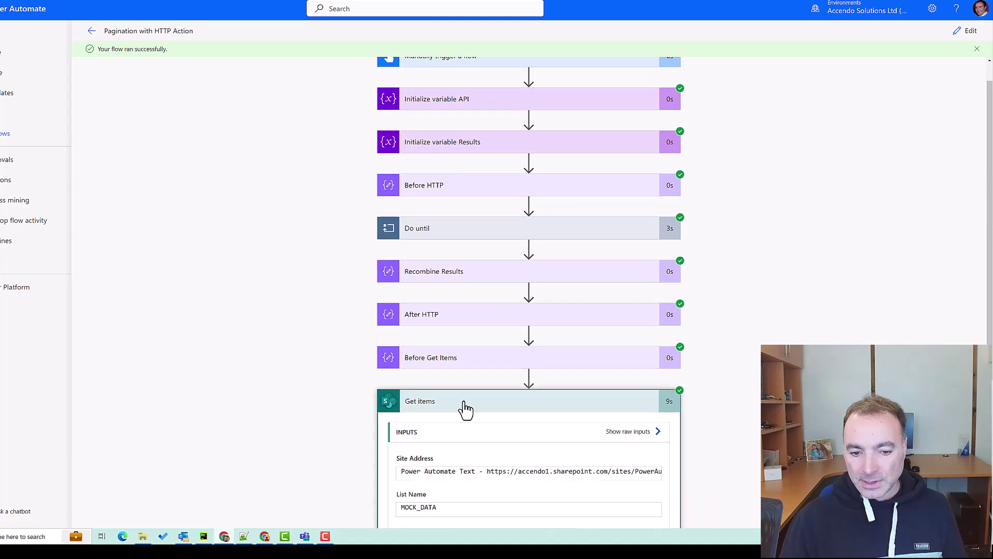
click(428, 406)
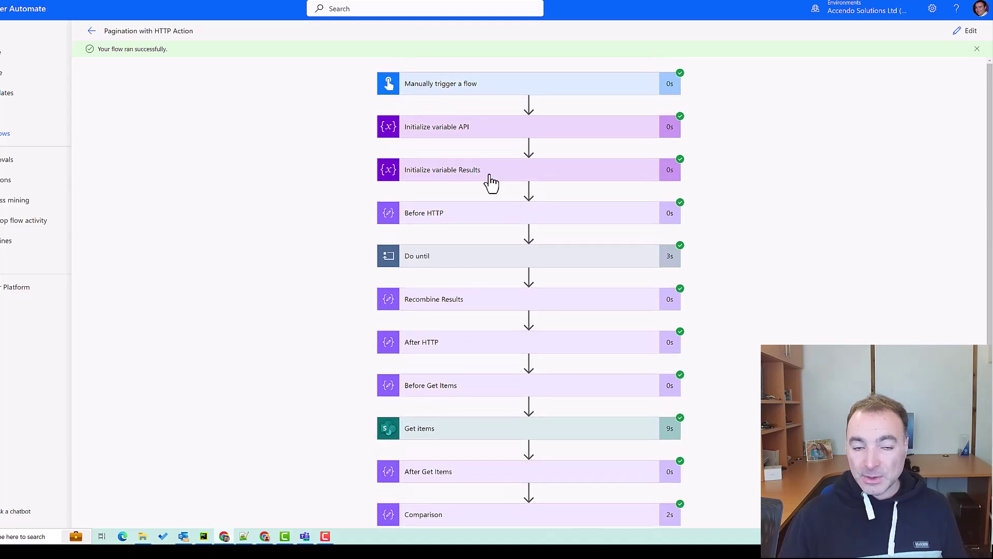
Step: Open the raw JSON response of the Do until loop's first SharePoint HTTP request
click(474, 262)
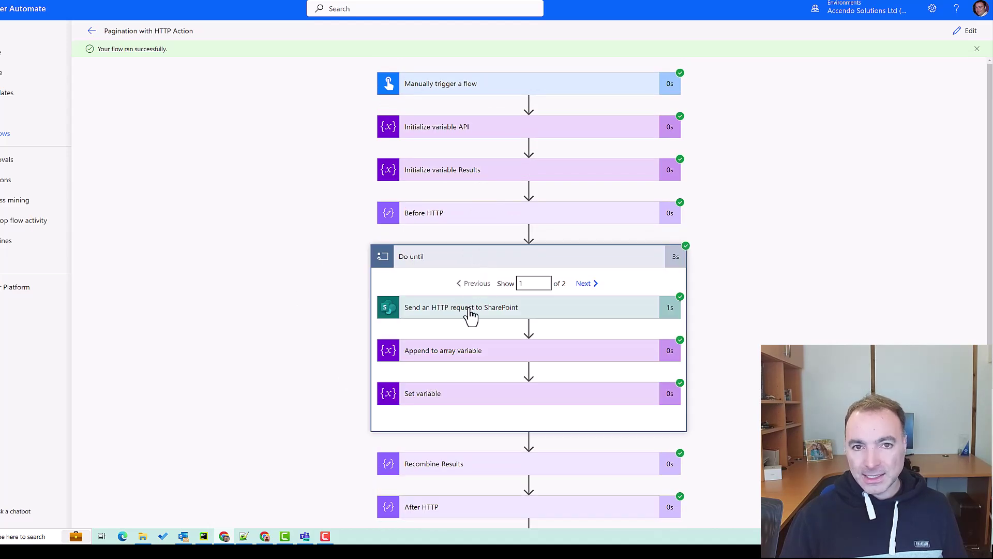
click(495, 310)
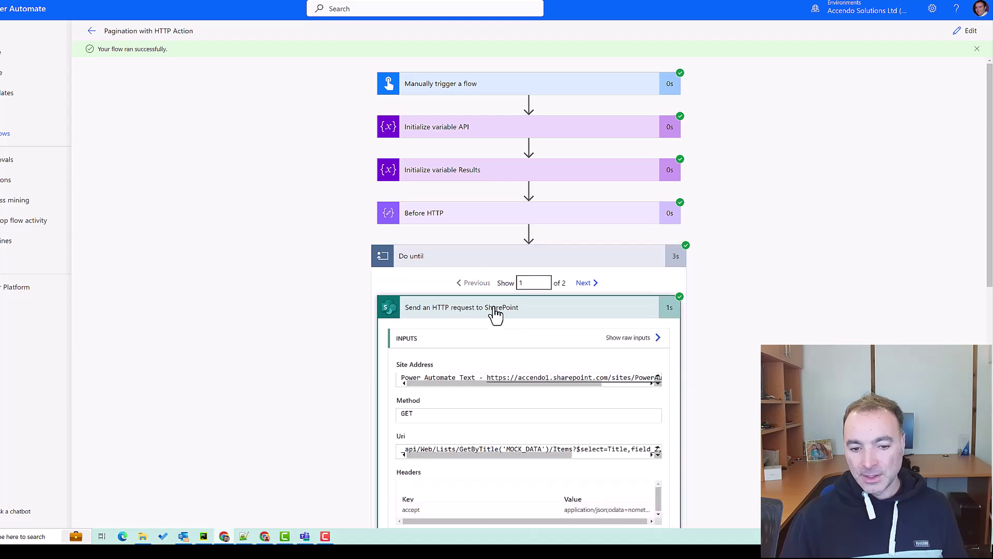
scroll(505, 369, down, 3)
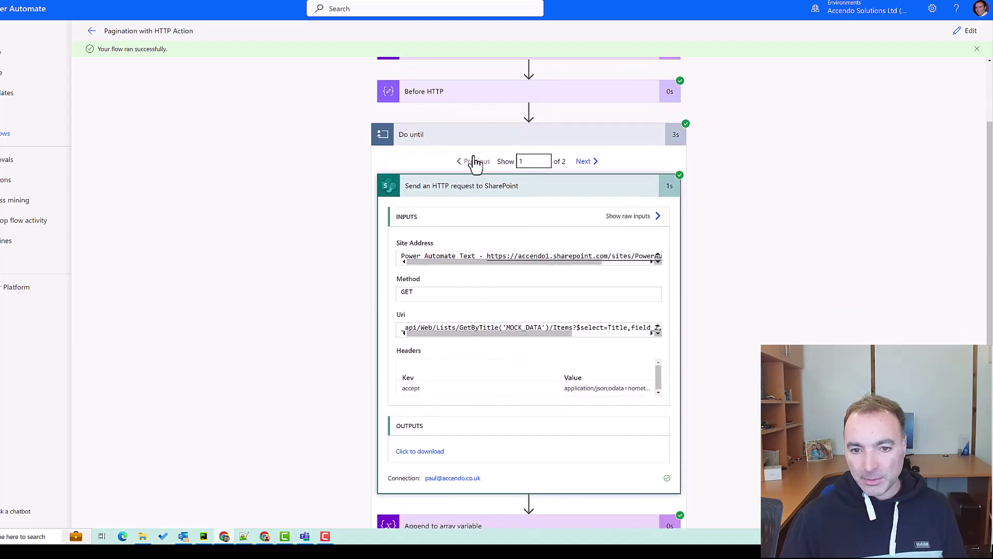
click(420, 451)
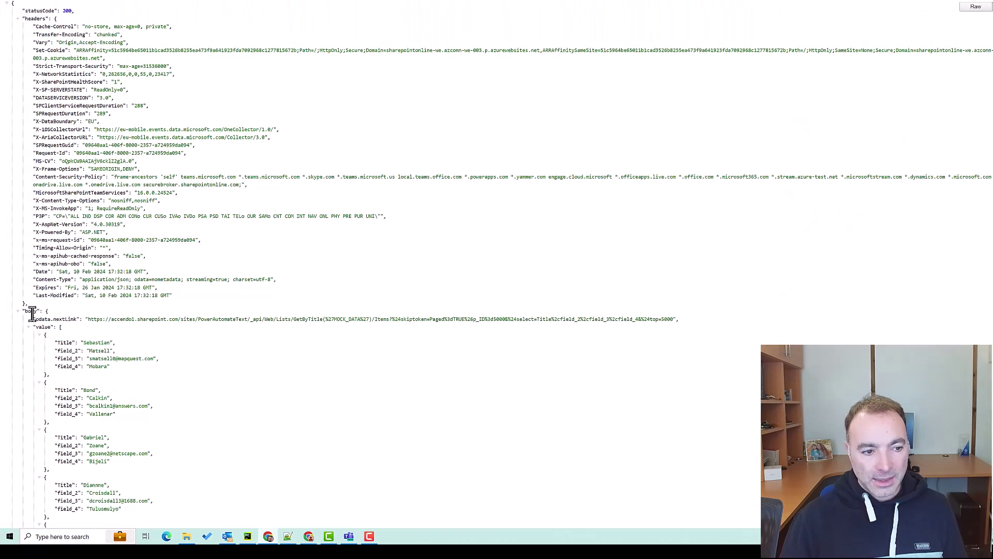
Step: Highlight the odata.nextLink line in the first response, then return to the run details
drag(33, 318, 476, 331)
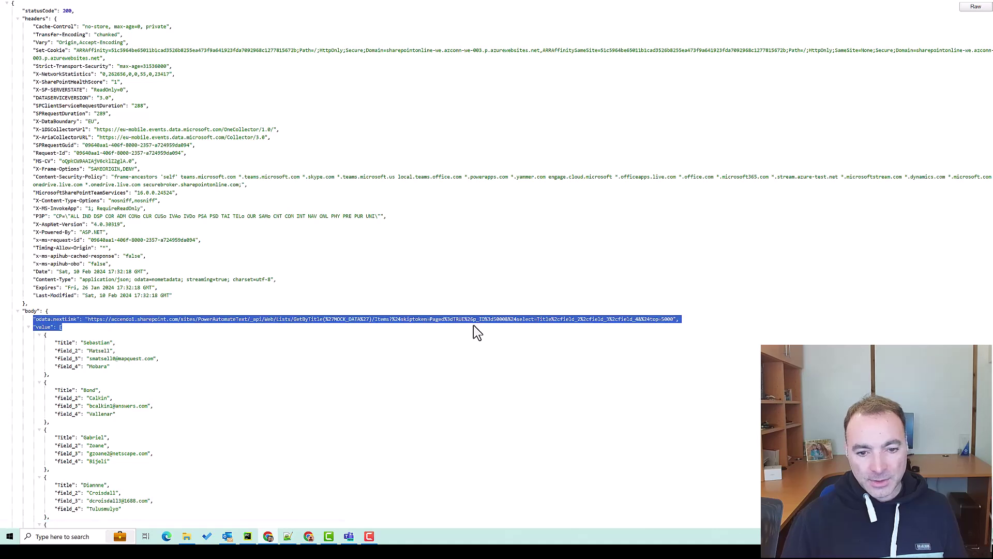
drag(662, 330, 678, 319)
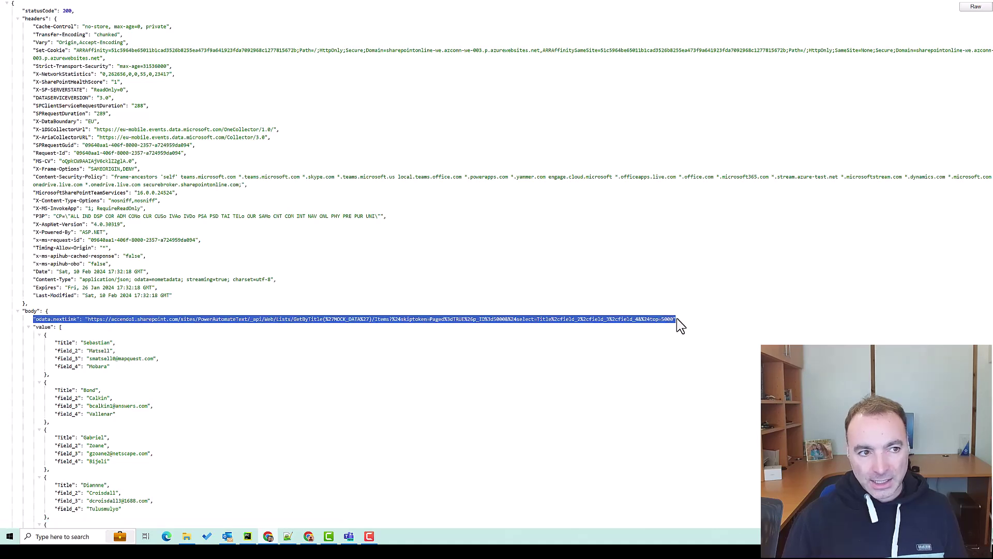
key(alt+Tab)
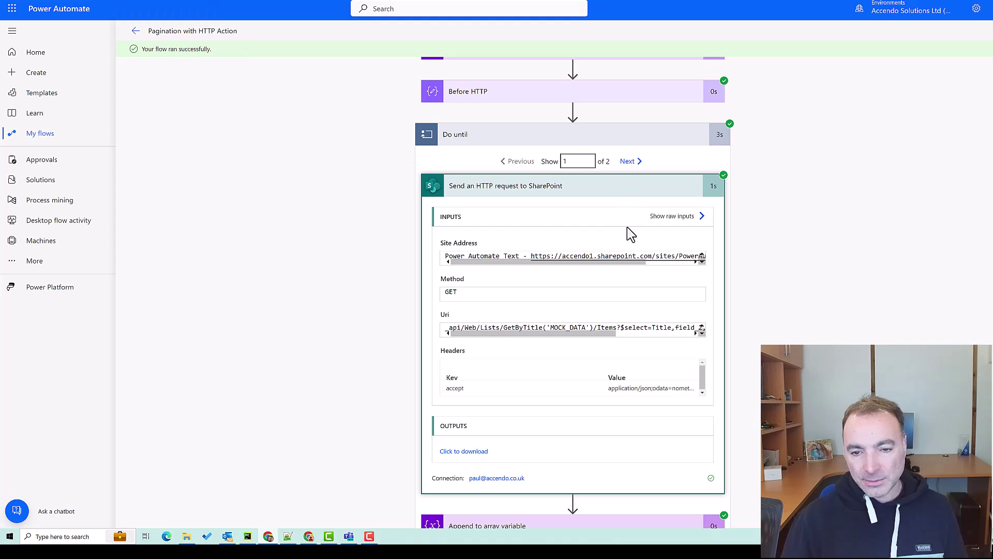
Step: Open the second iteration's raw HTTP response and confirm its body has no odata.nextLink
click(628, 161)
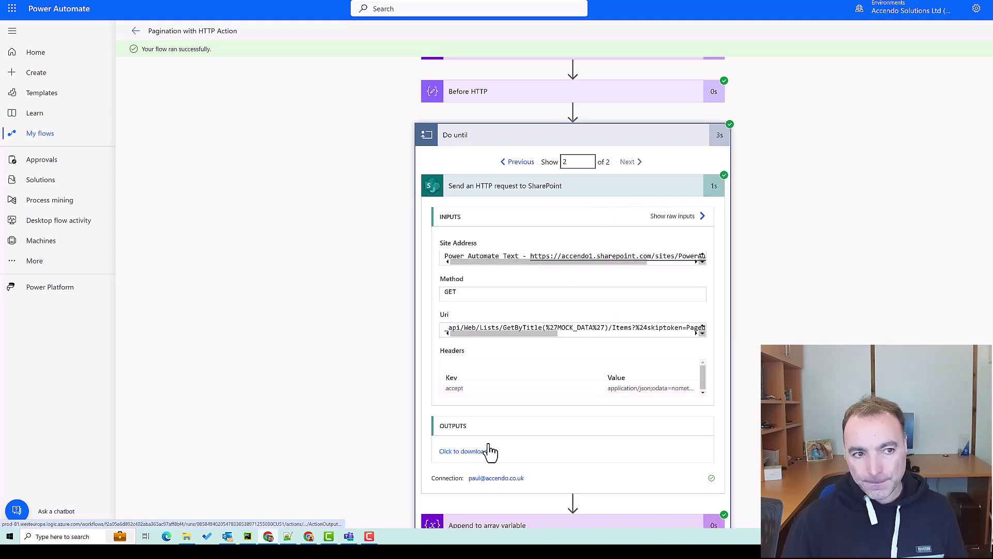
click(485, 452)
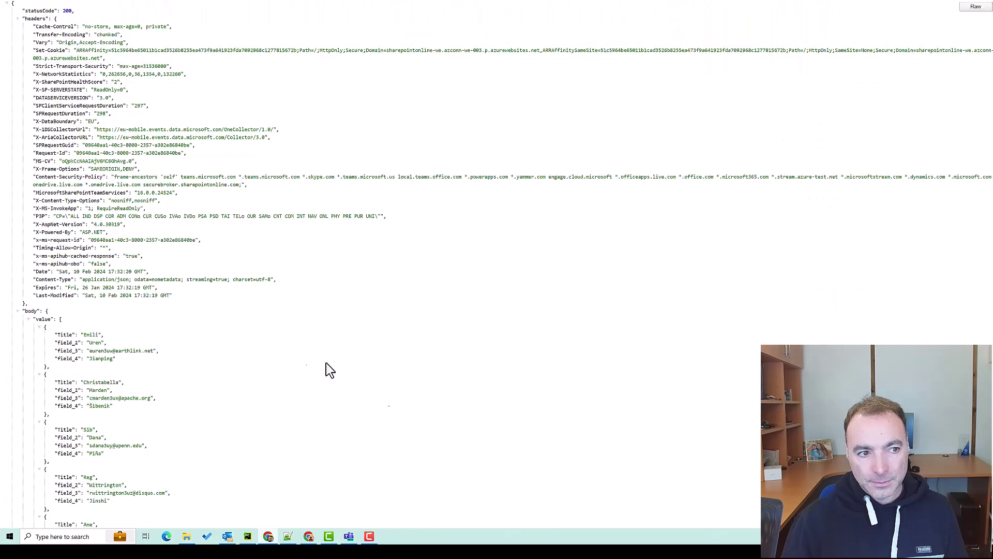
drag(26, 310, 72, 326)
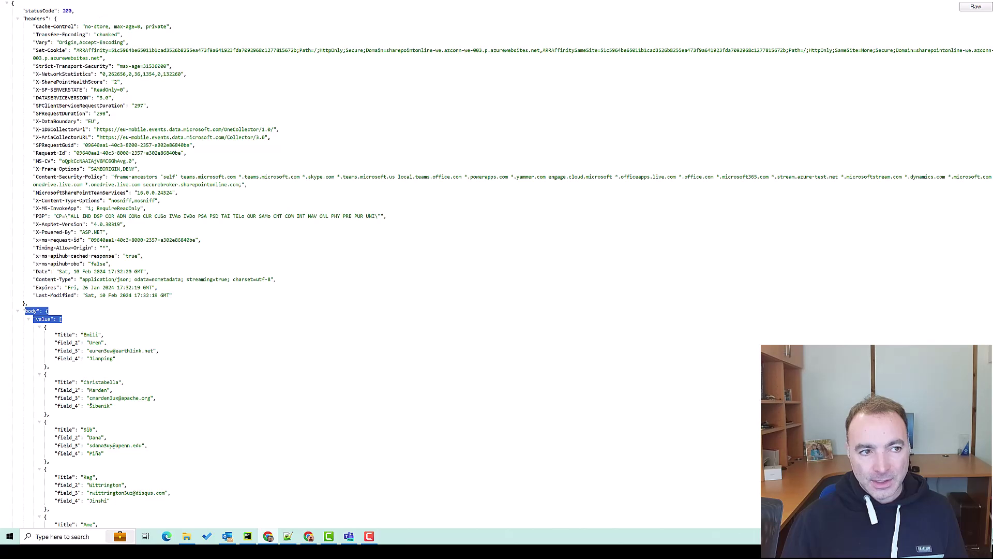
key(ctrl+w)
scroll(466, 403, down, 5)
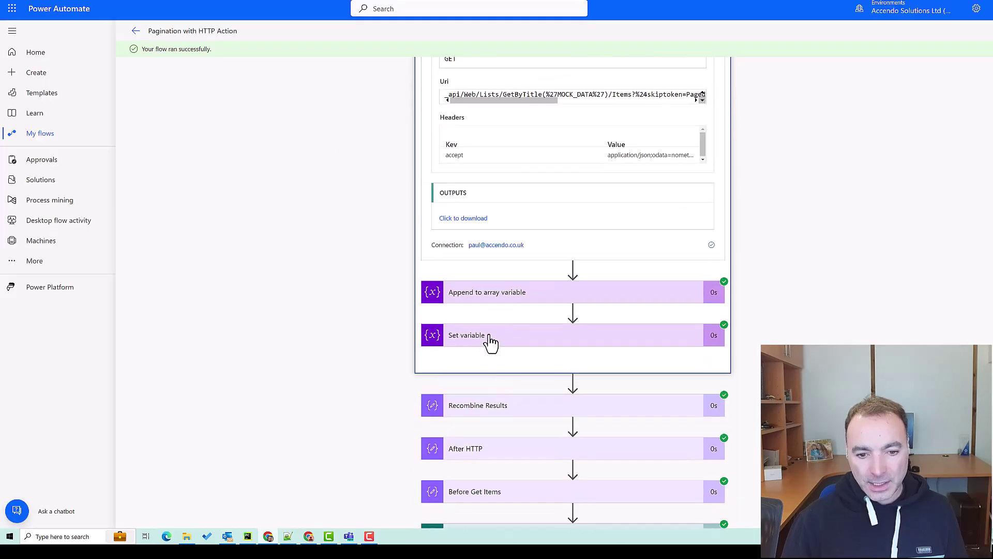
Step: Switch the Do until loop back to iteration 1 and inspect the Set variable step's value
click(488, 339)
scroll(470, 451, up, 1)
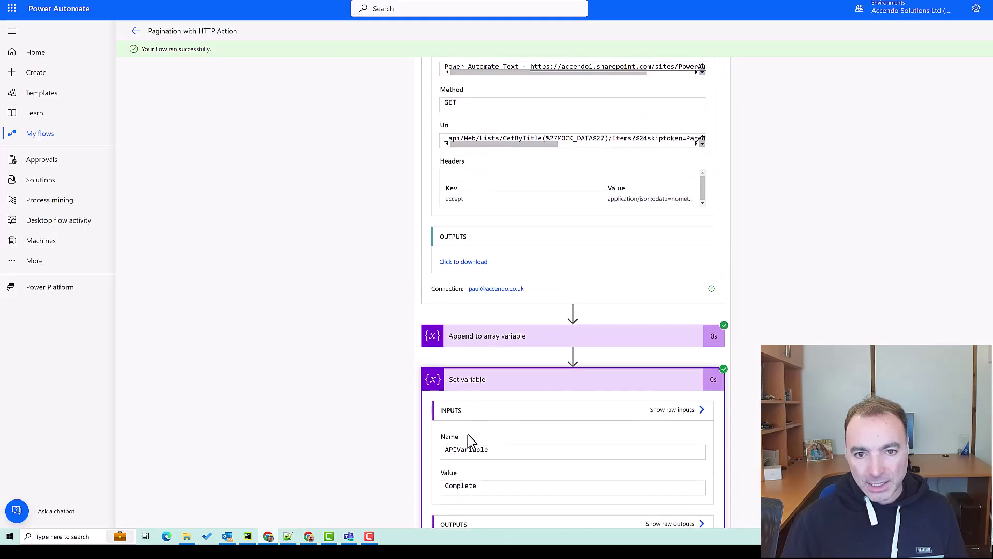
scroll(468, 434, up, 4)
click(520, 182)
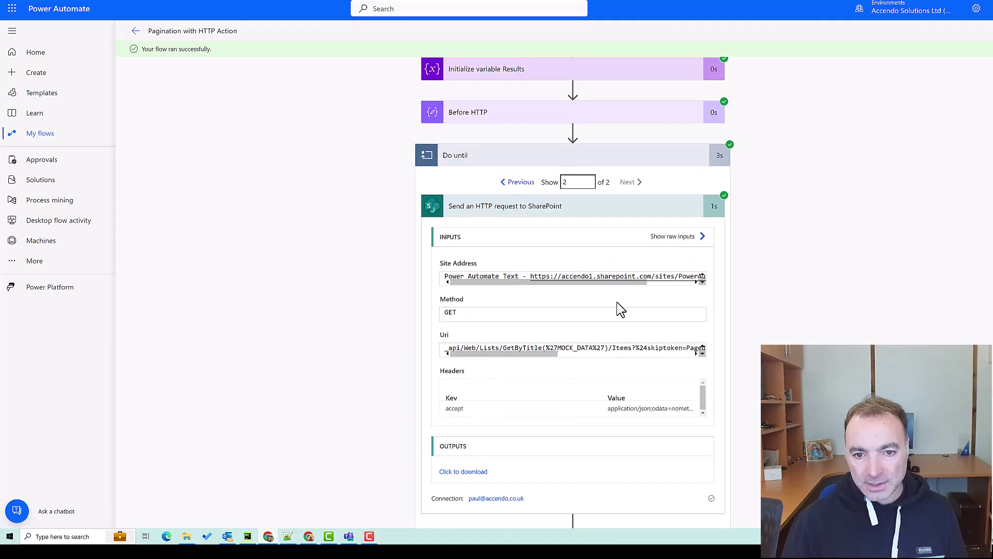
scroll(550, 348, down, 5)
scroll(516, 382, down, 4)
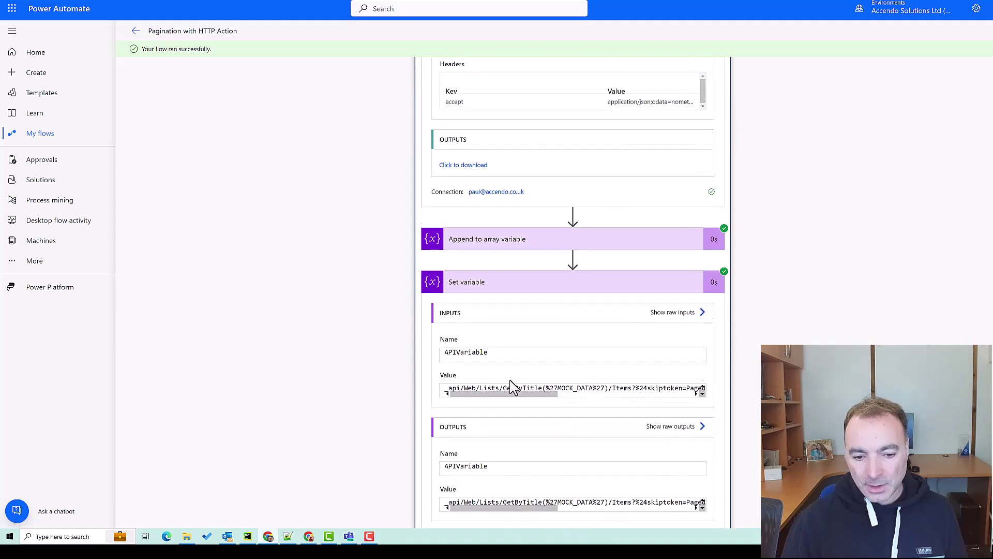
drag(501, 389, 457, 399)
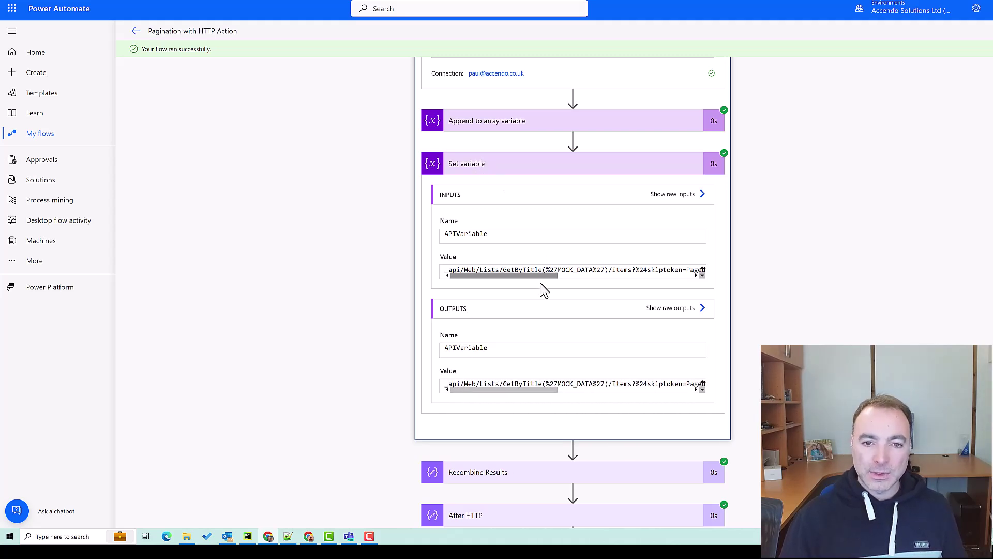
Step: Collapse the Set variable and SharePoint HTTP request details and return to the trigger
scroll(544, 289, up, 2)
click(516, 279)
scroll(516, 296, up, 4)
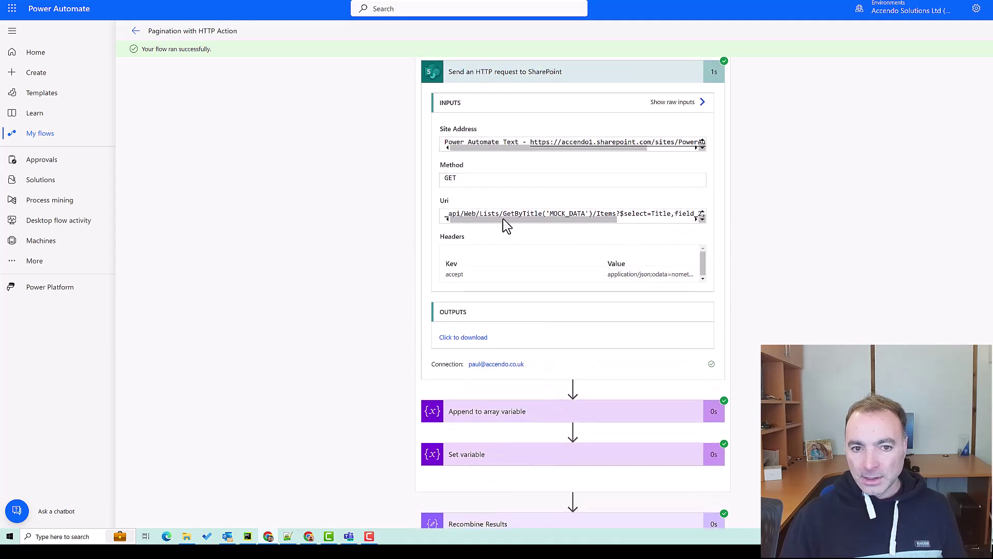
click(497, 78)
scroll(541, 155, up, 3)
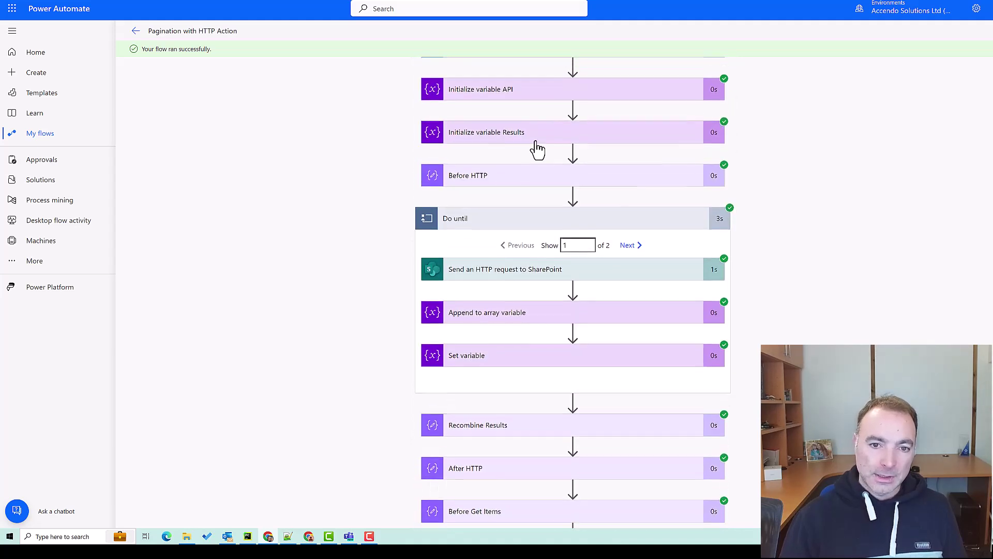
scroll(537, 149, up, 1)
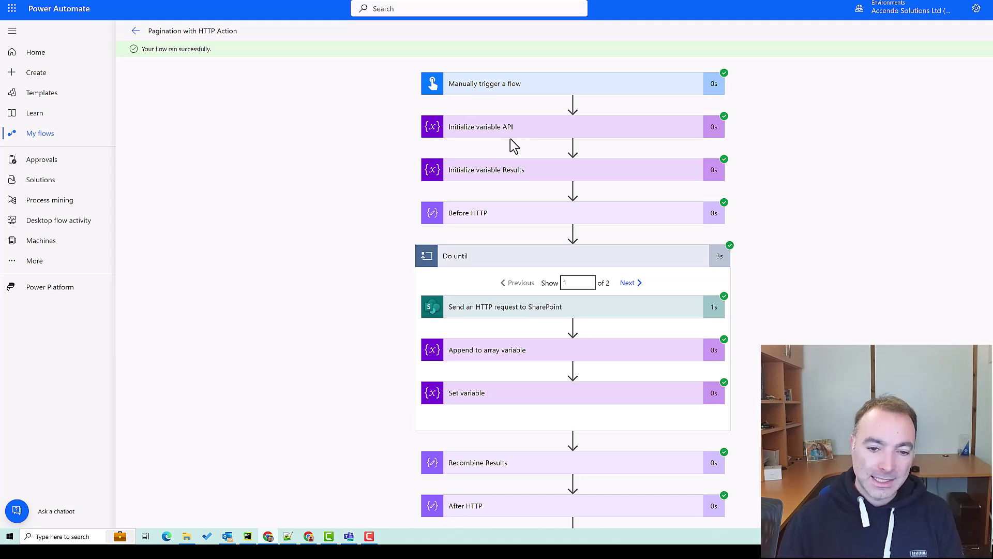
click(523, 309)
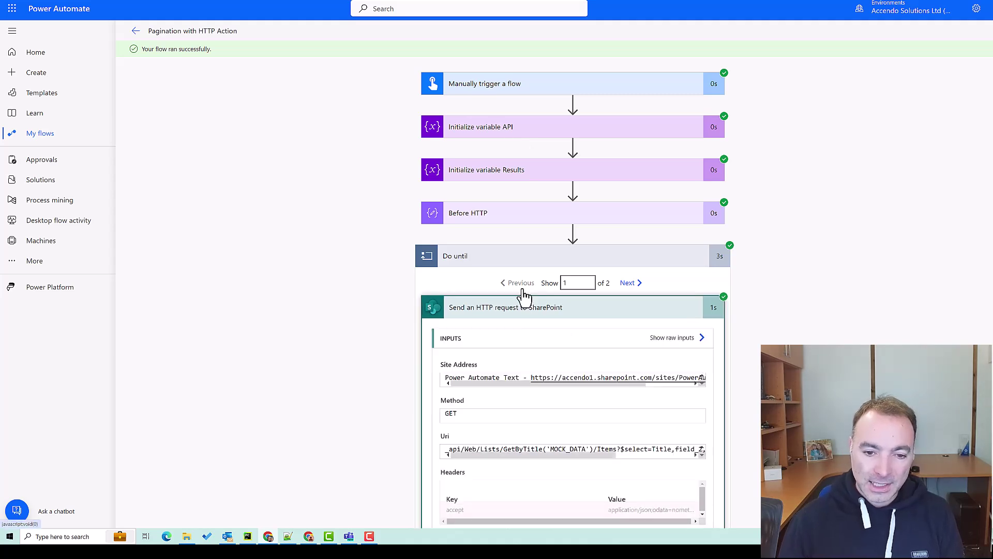
click(561, 313)
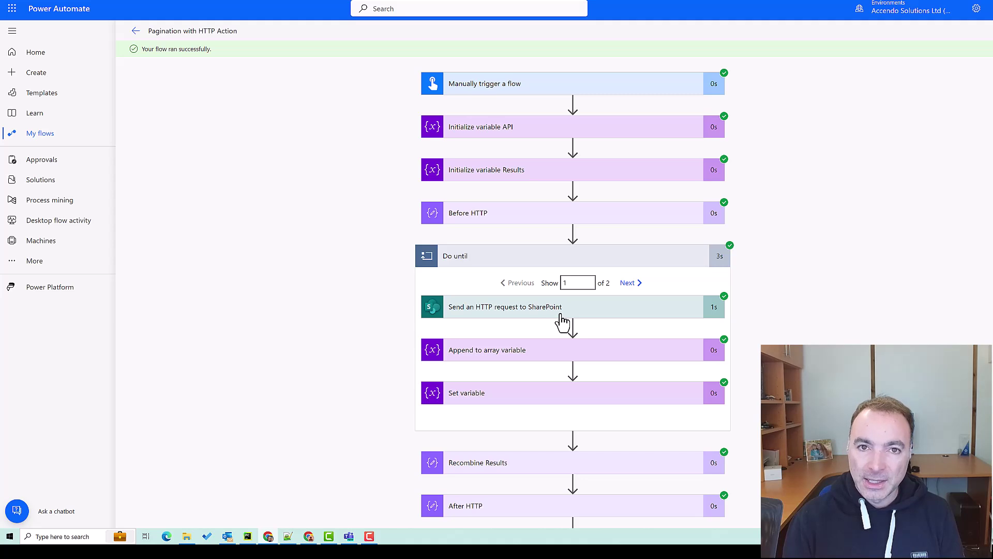